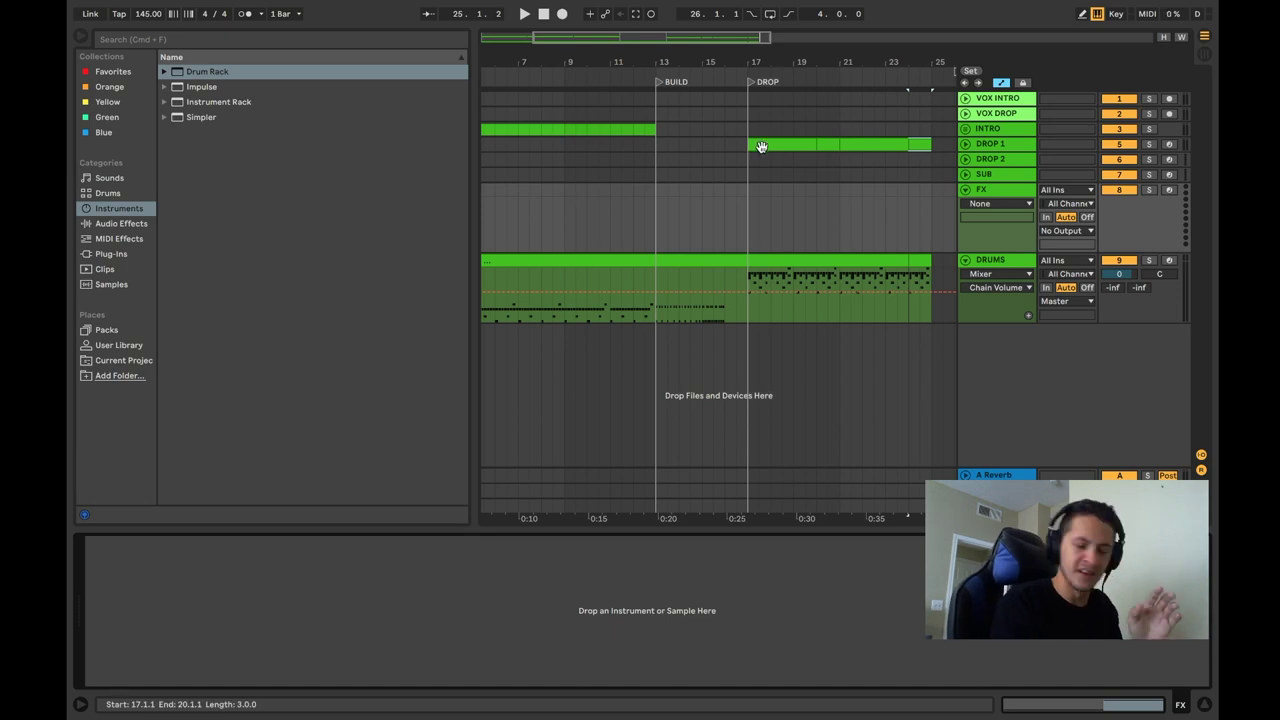
# - Unfold the INTRO and DROP 1 tracks and select DROP 1
pyautogui.click(965, 128)
pyautogui.click(983, 131)
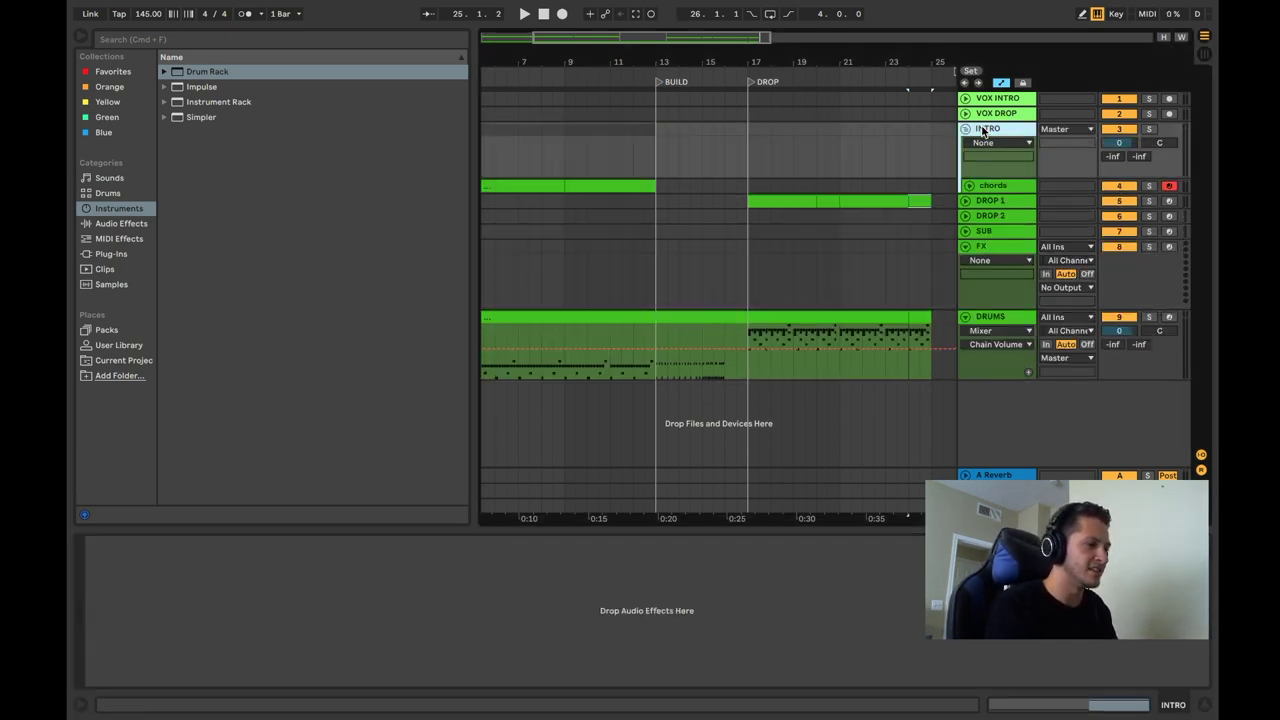
pyautogui.click(966, 202)
pyautogui.click(989, 203)
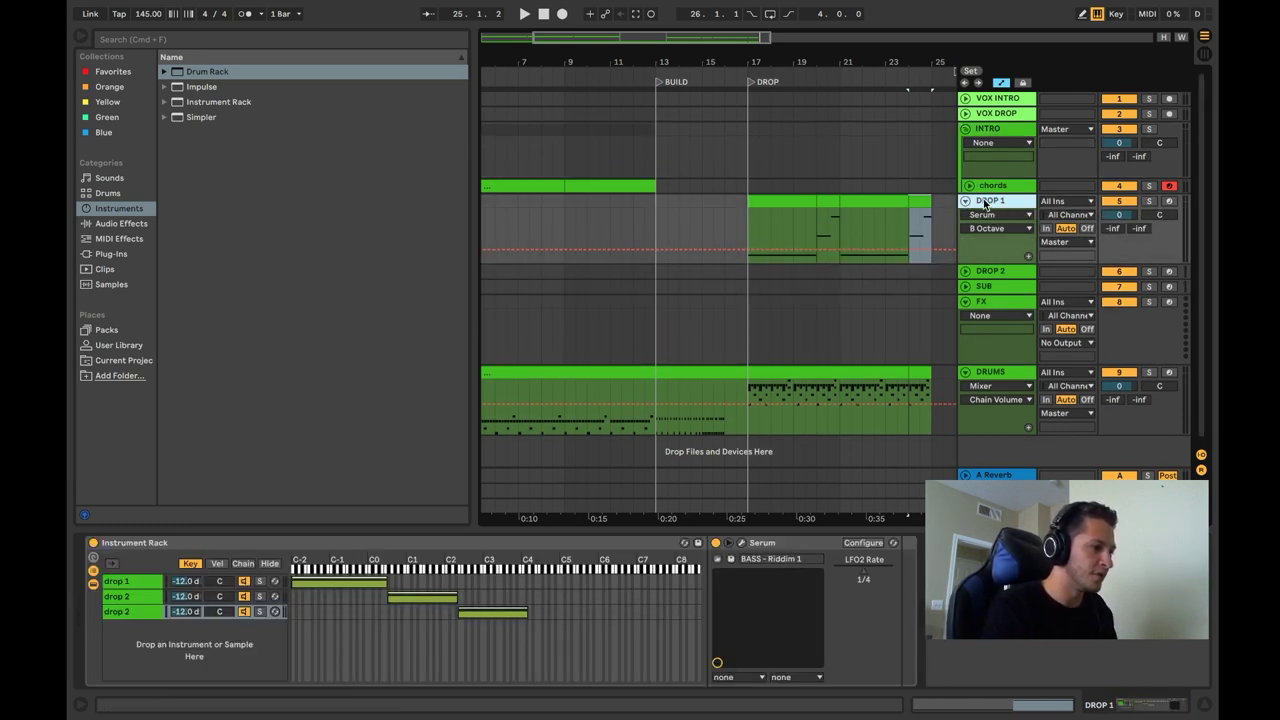
# - Group DROP 1 with Cmd+G and rename the new group to DROP
pyautogui.press('super+g')
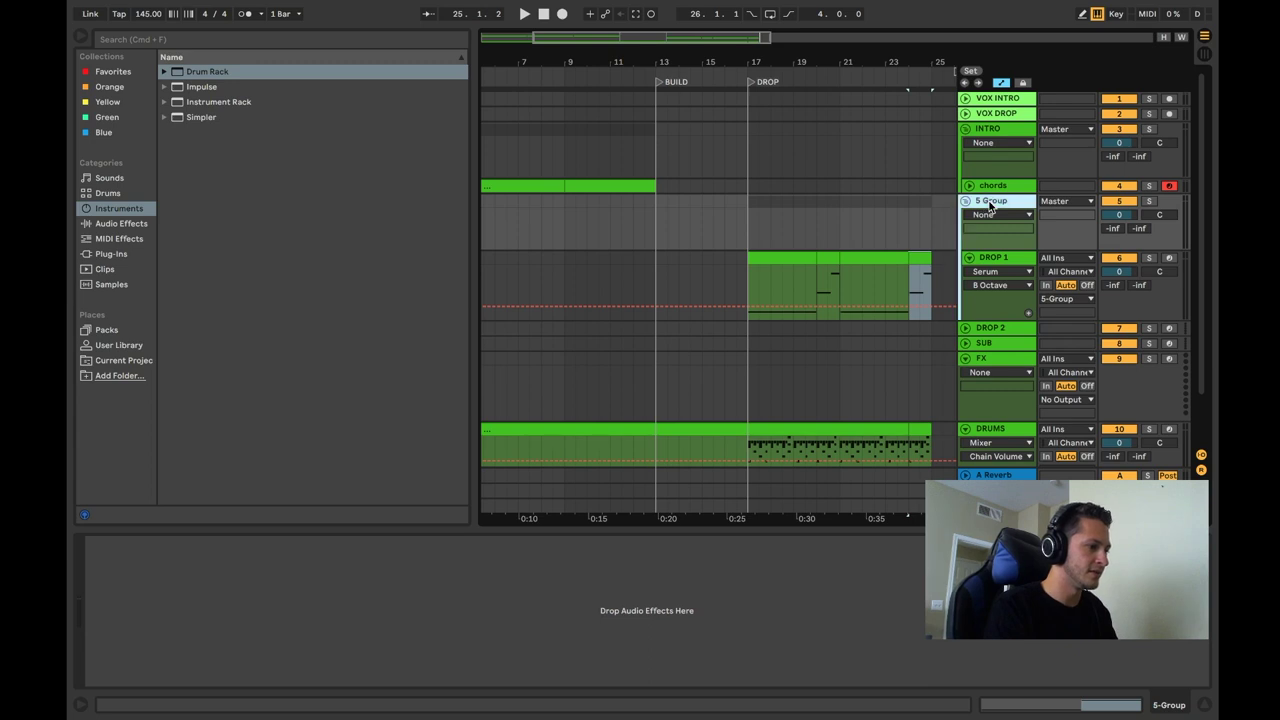
pyautogui.press('super+r')
pyautogui.write('DROP')
pyautogui.press('Return')
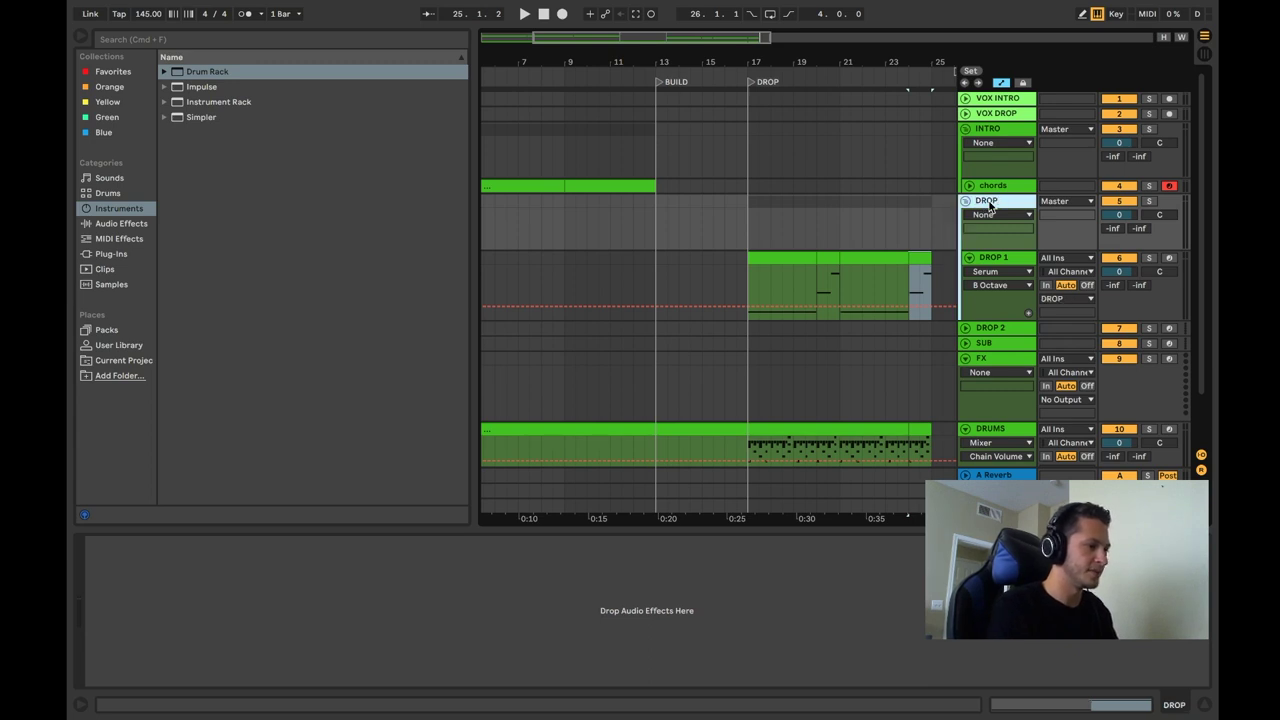
pyautogui.click(1003, 258)
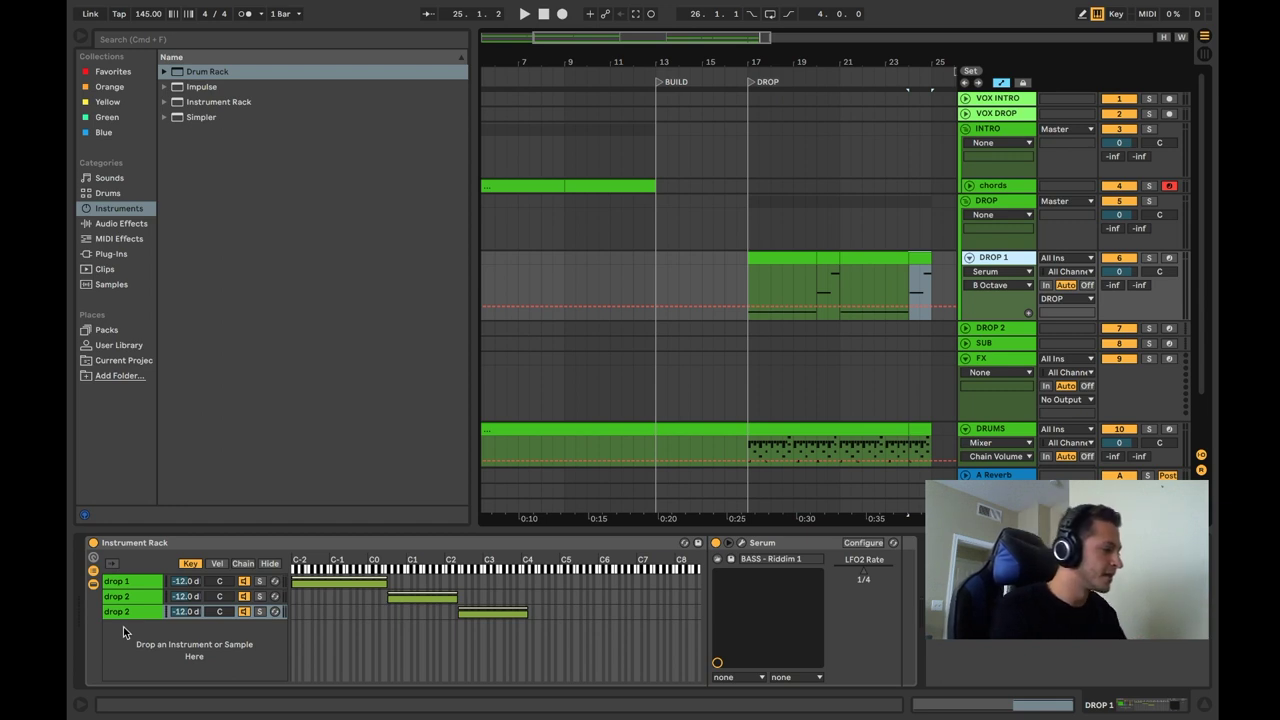
pyautogui.click(1149, 258)
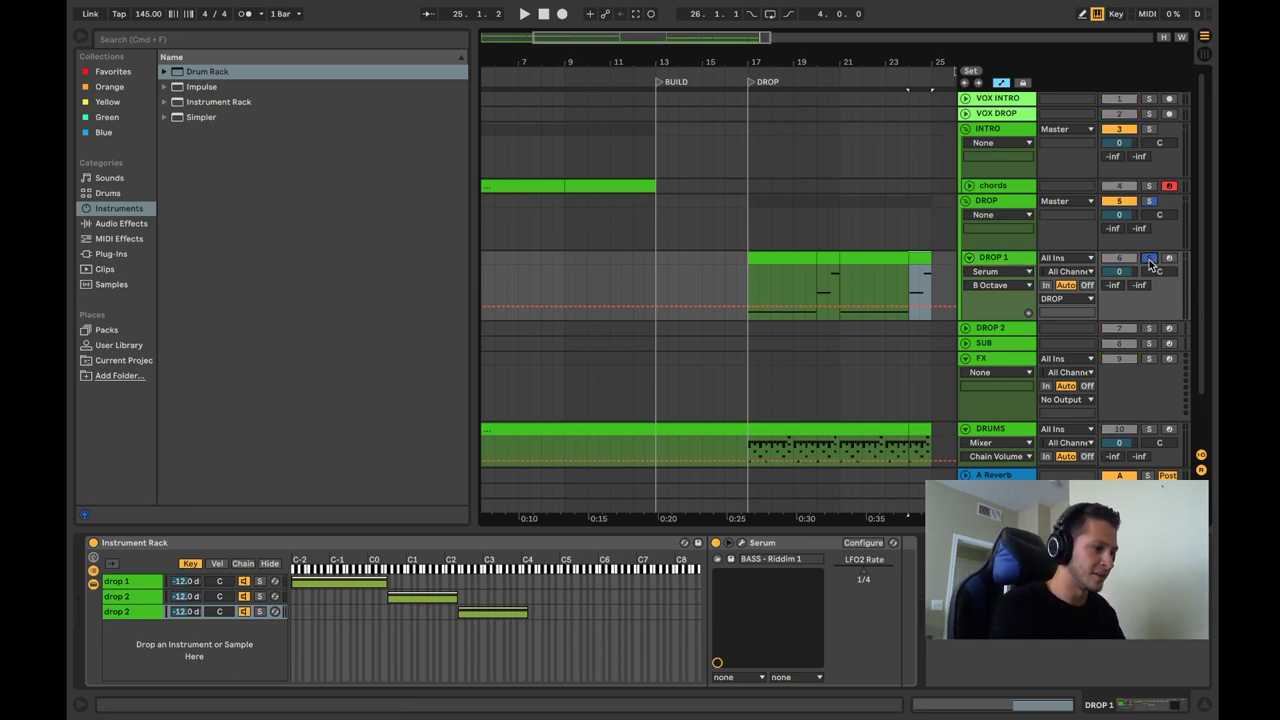
pyautogui.click(789, 260)
pyautogui.press('space')
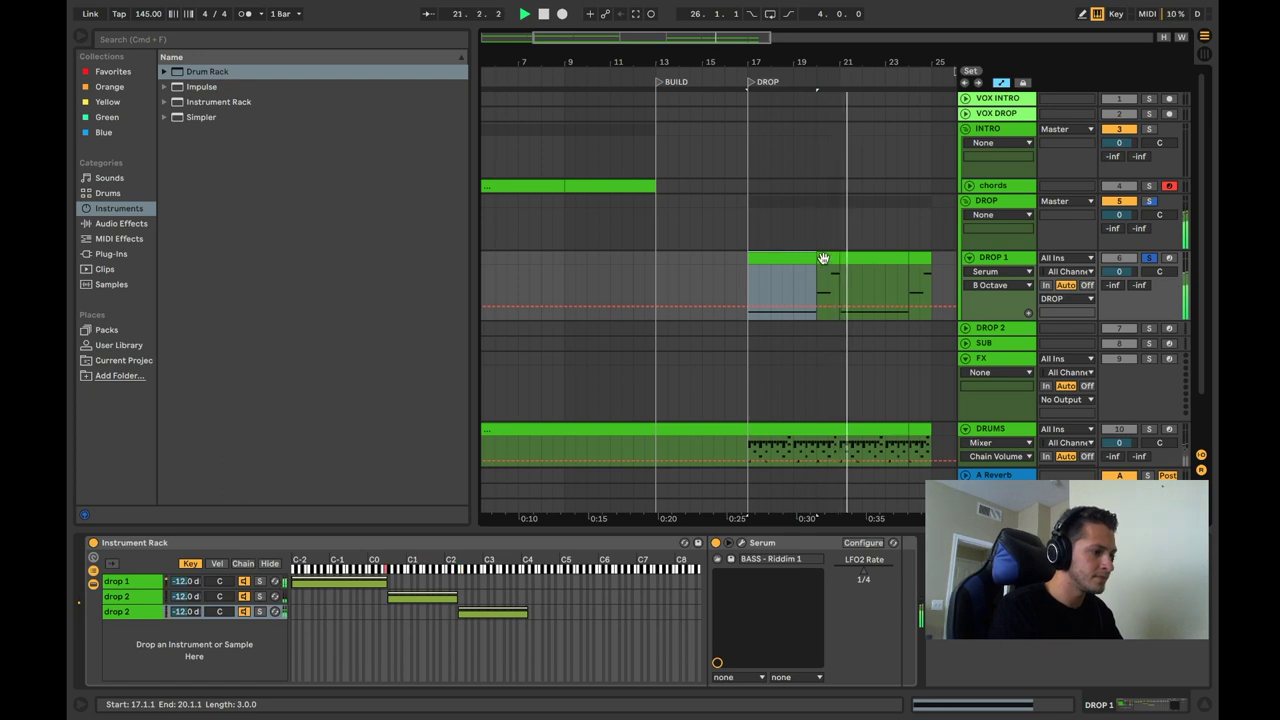
pyautogui.click(1148, 259)
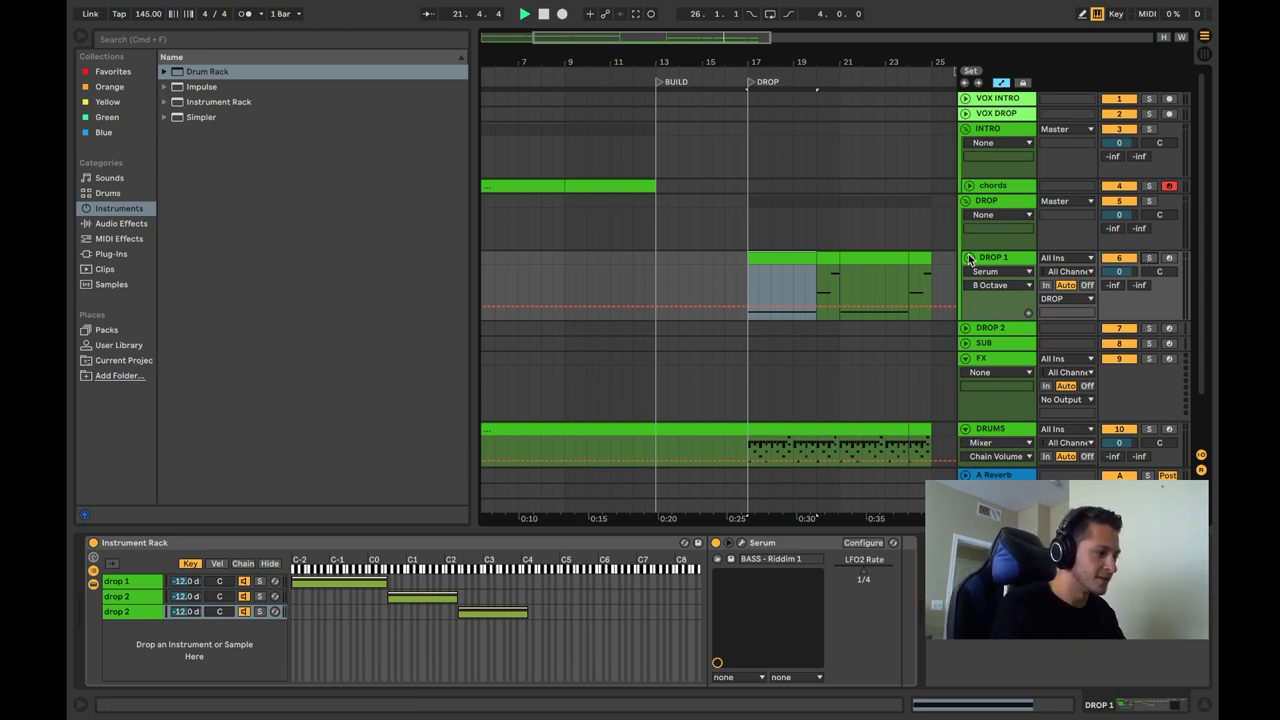
pyautogui.press('space')
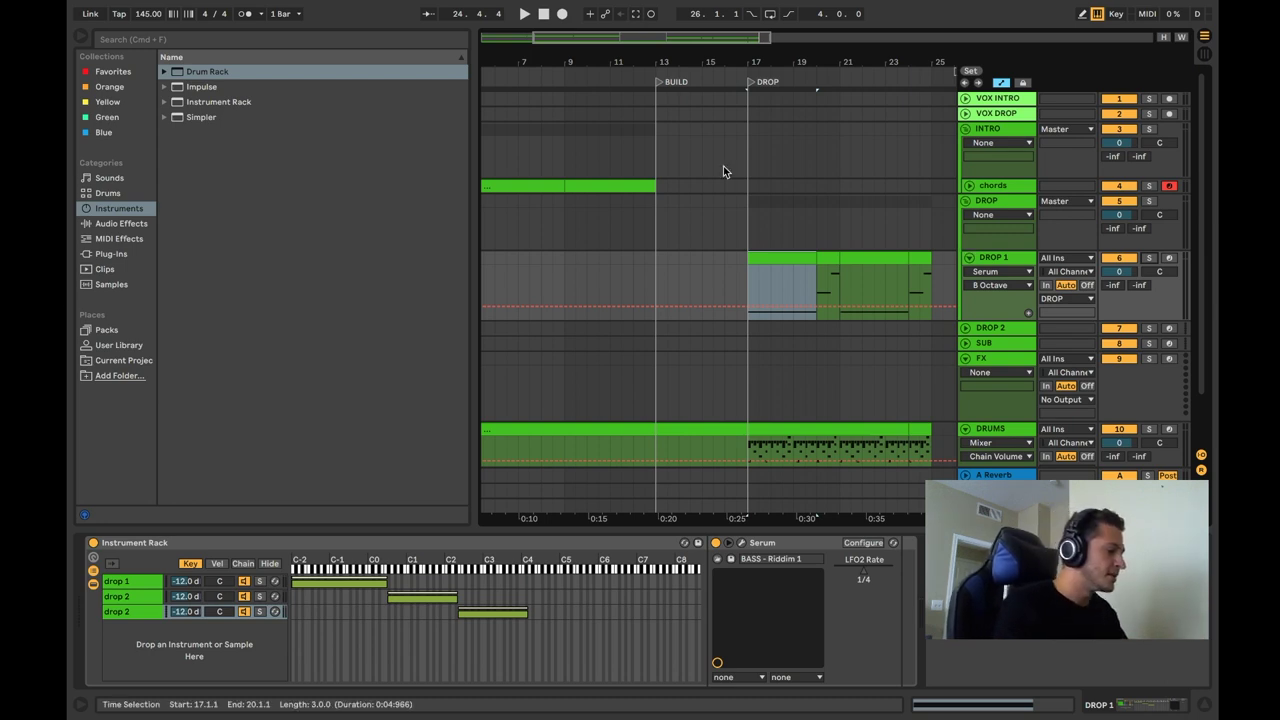
# - Fold the DROP group and load a Drum Rack onto the FX track
pyautogui.click(966, 201)
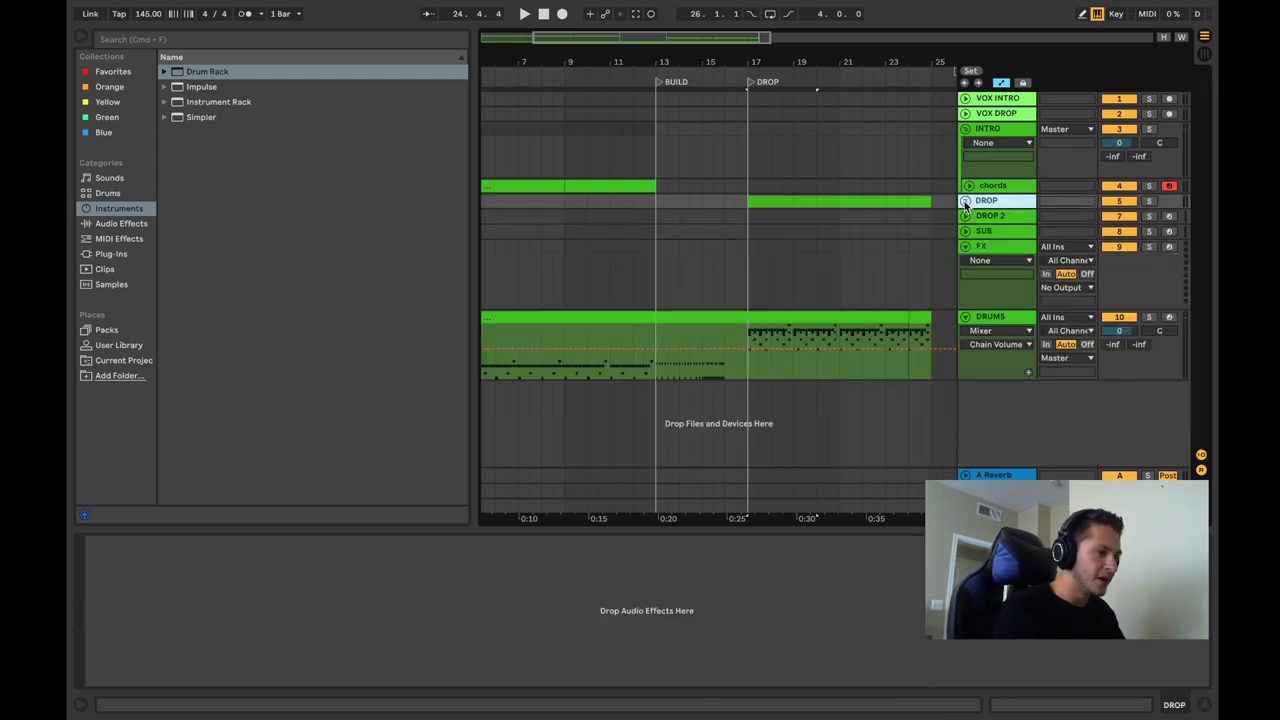
pyautogui.click(1016, 247)
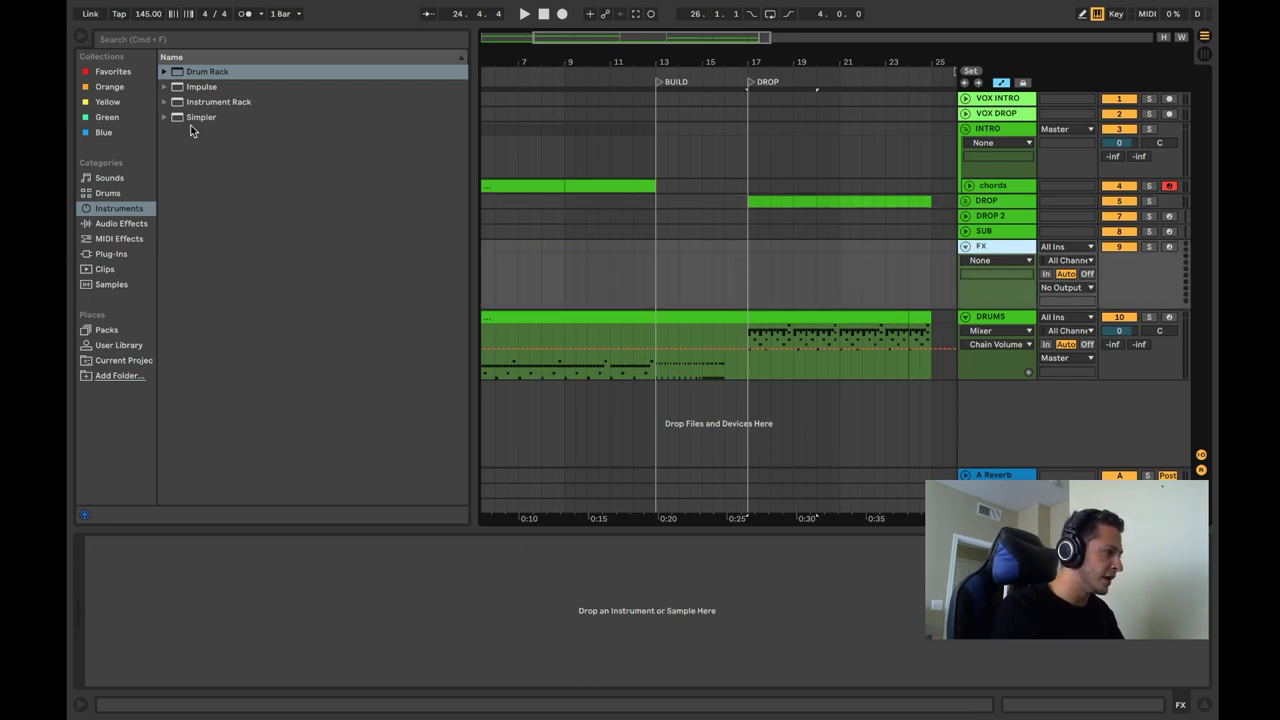
pyautogui.moveTo(205, 72); pyautogui.dragTo(708, 282)
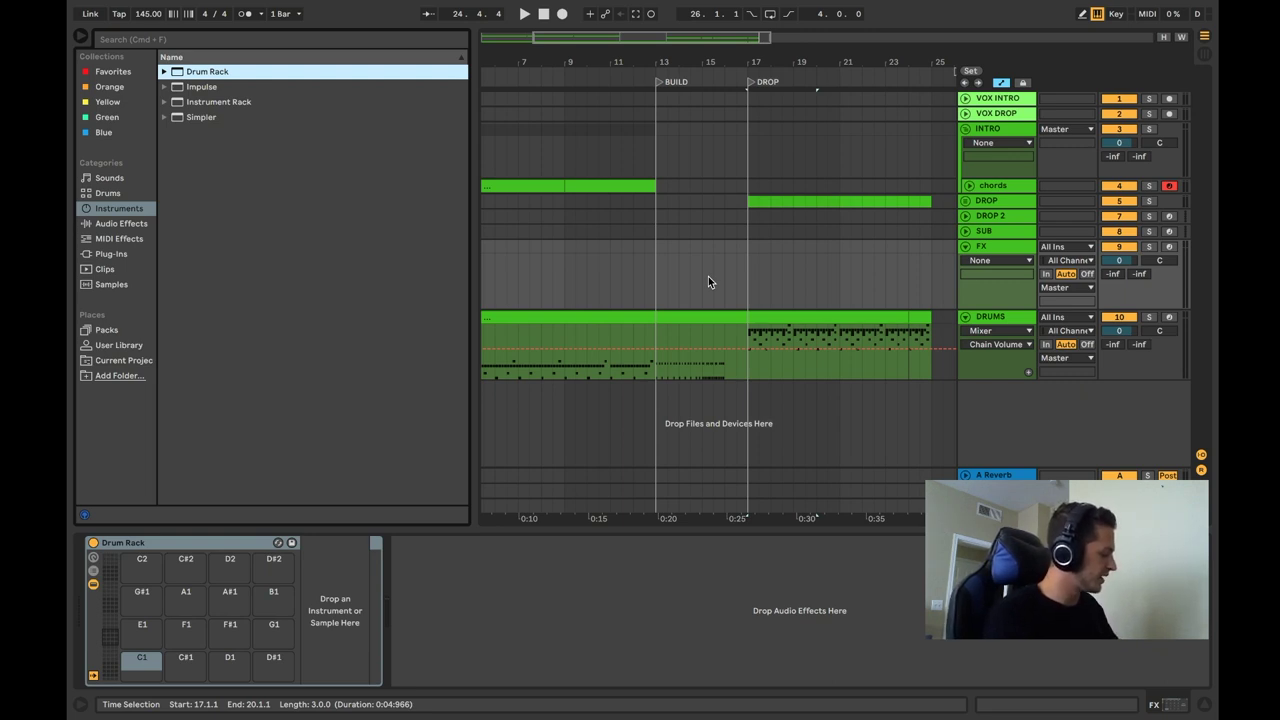
pyautogui.click(993, 250)
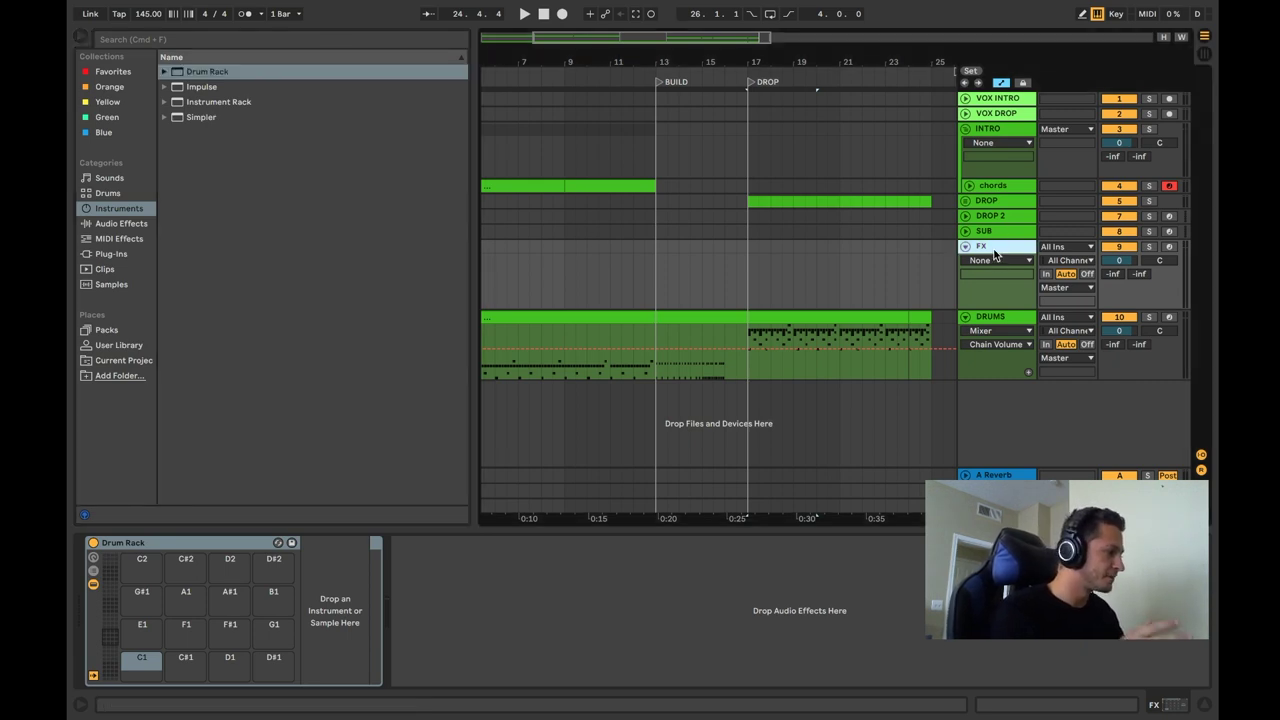
# - Delete the VOX INTRO track
pyautogui.click(762, 214)
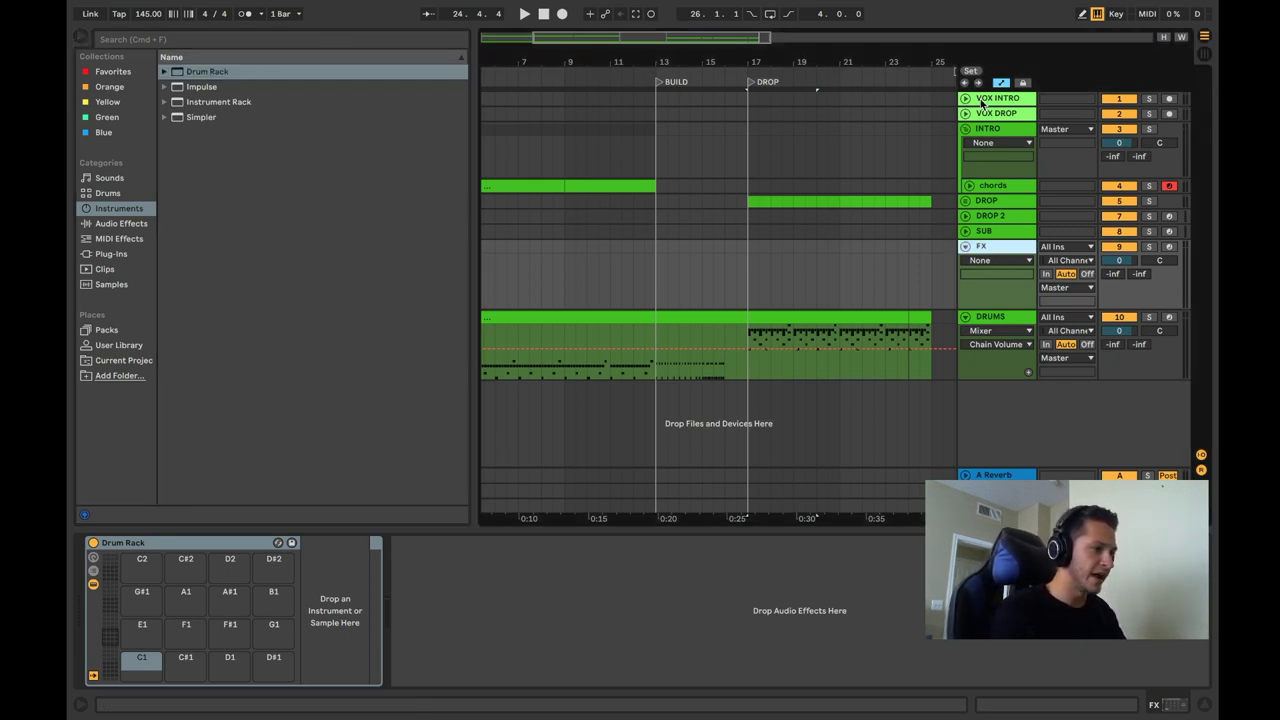
pyautogui.click(982, 100)
pyautogui.press('Delete')
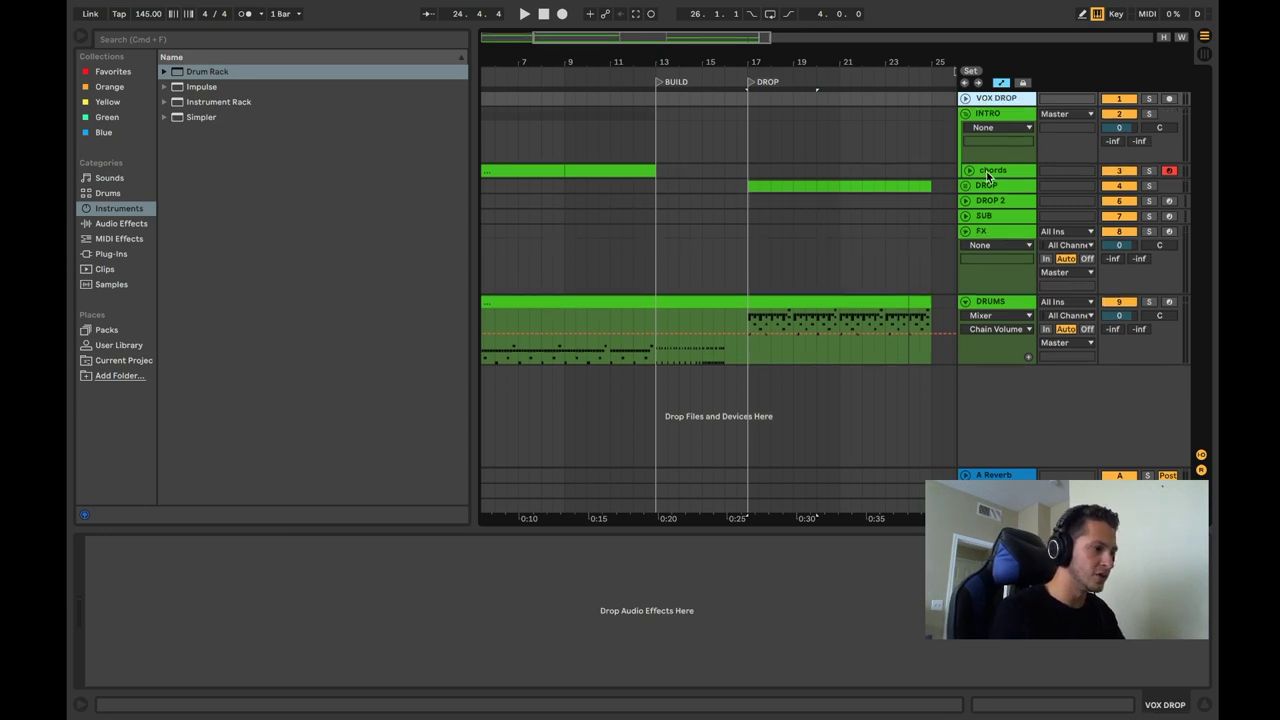
# - Insert a new audio track after the SUB track
pyautogui.click(998, 232)
pyautogui.rightClick(998, 232)
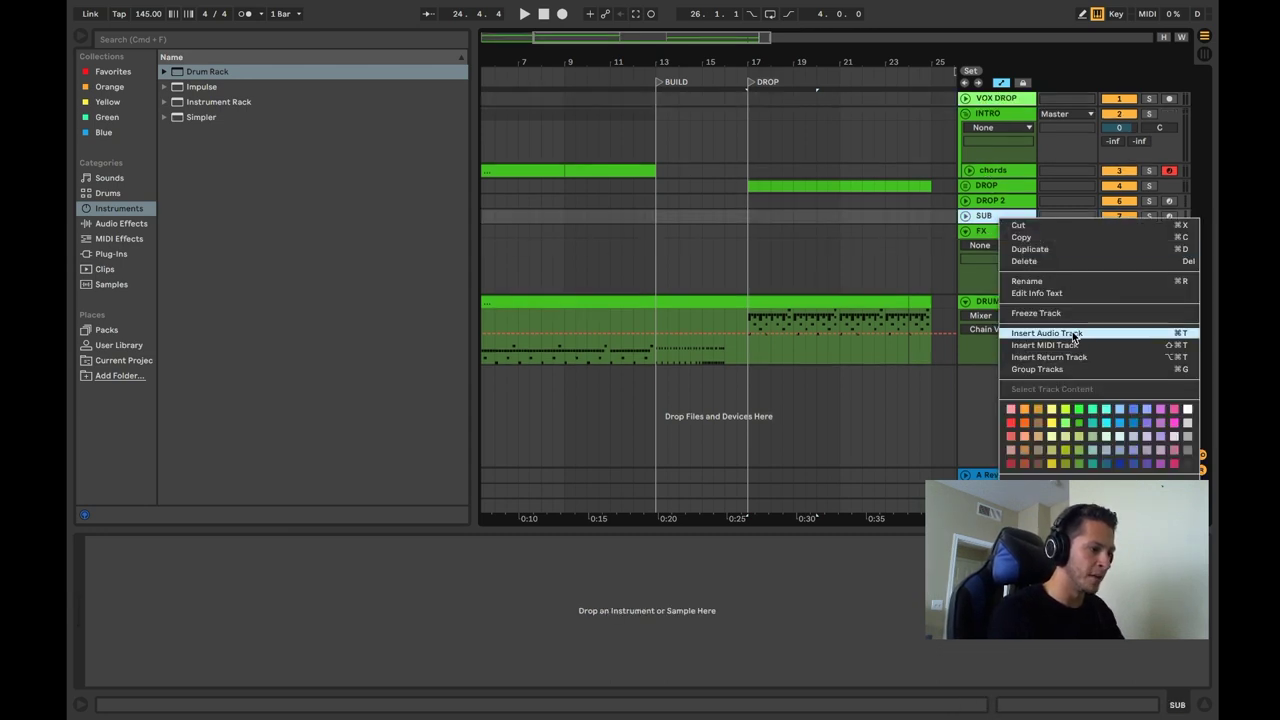
pyautogui.click(1075, 334)
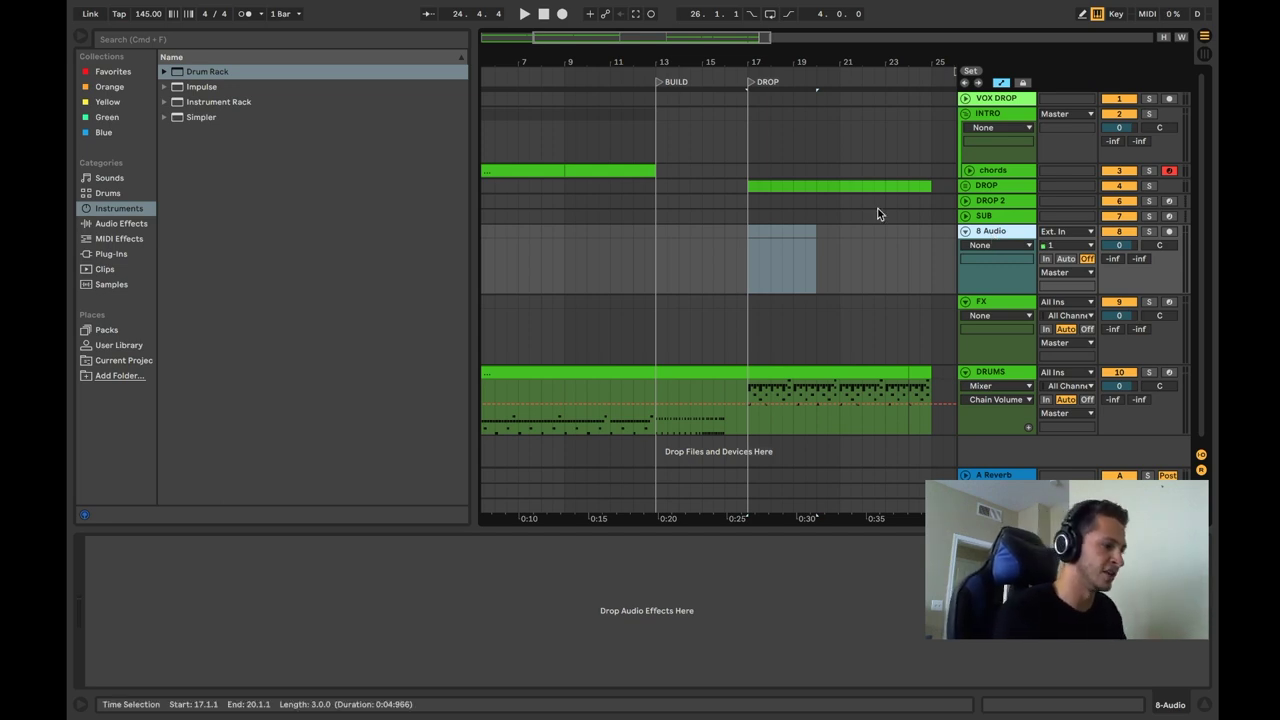
pyautogui.click(990, 314)
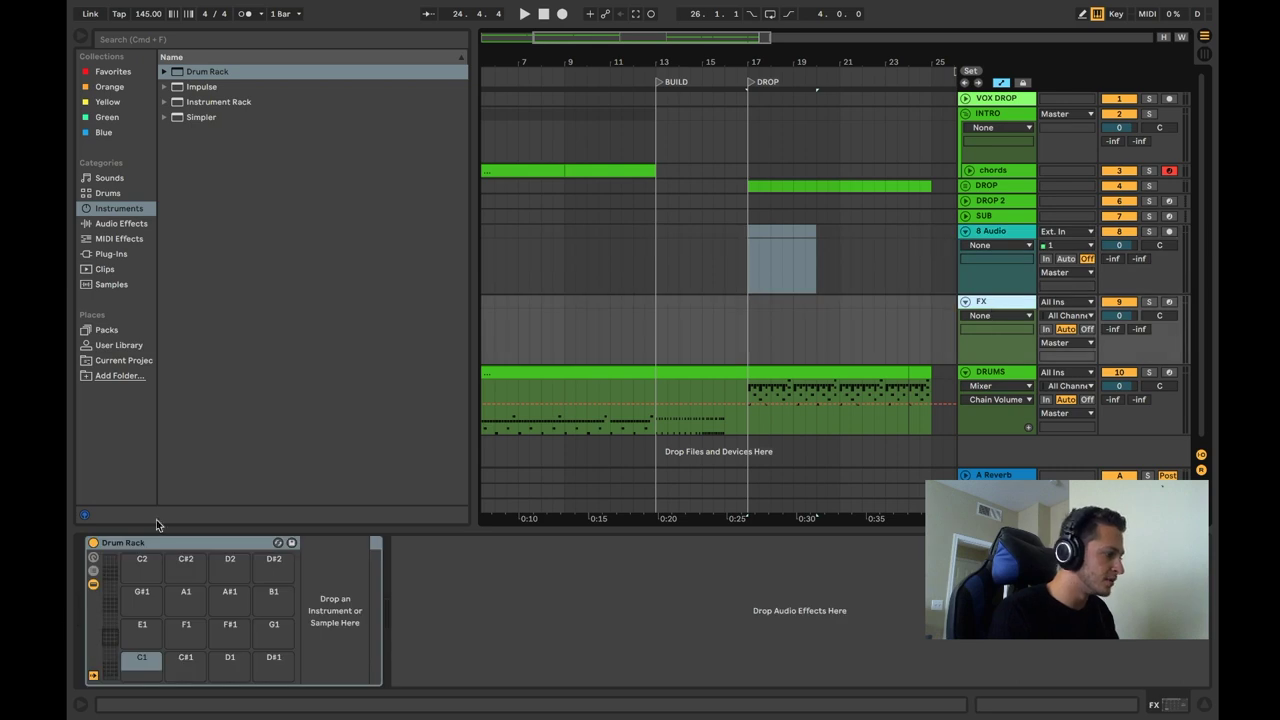
# - Shift the FX Drum Rack pad view to E2–G3 and play the arrangement from bar 1
pyautogui.click(110, 622)
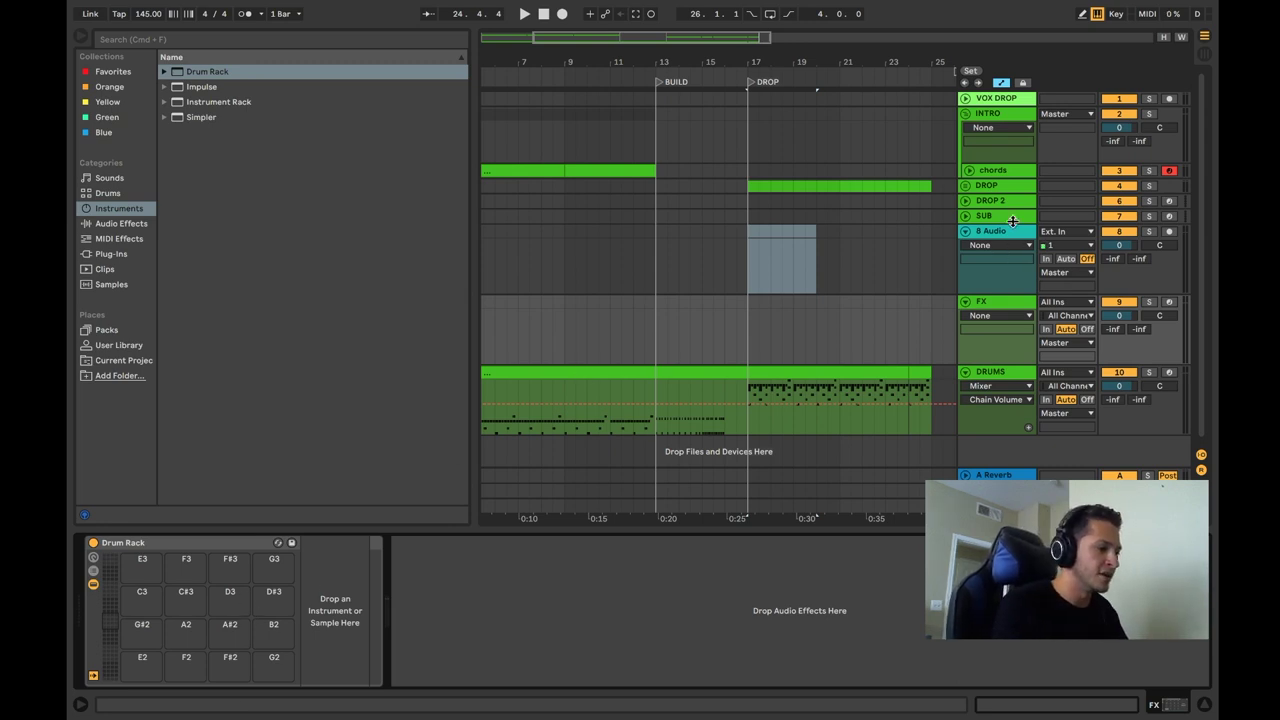
pyautogui.click(543, 13)
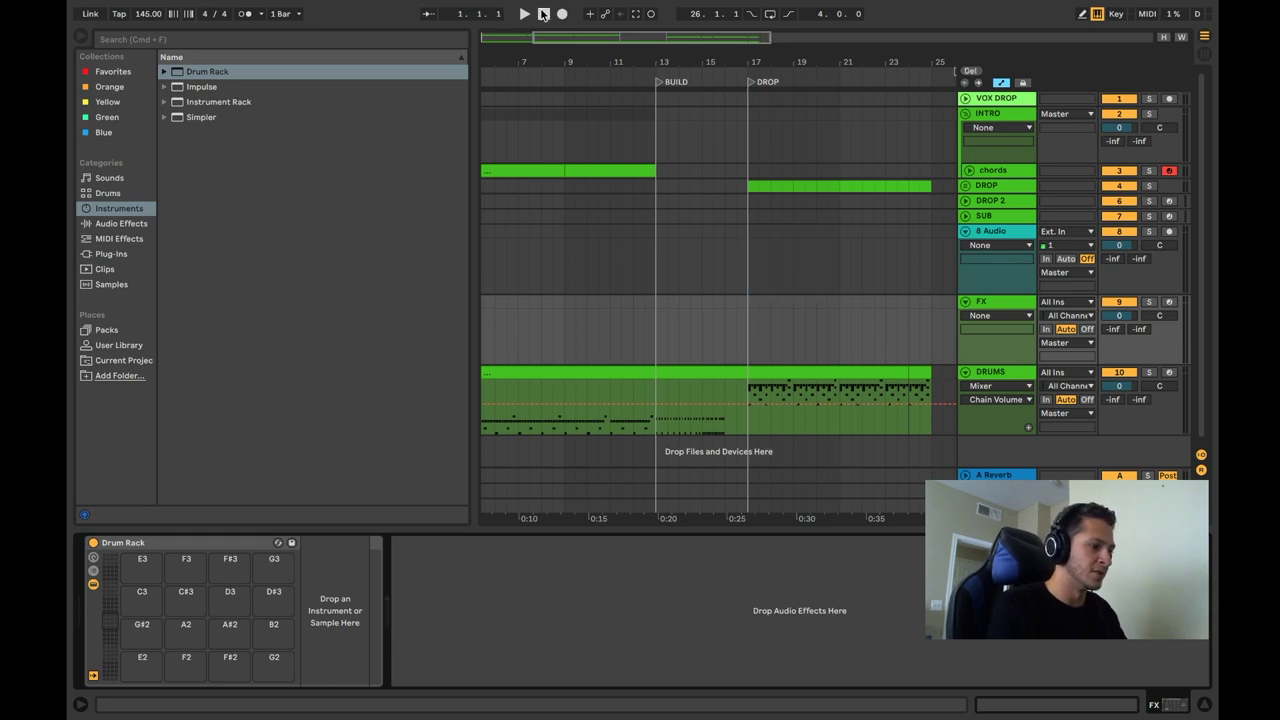
pyautogui.click(524, 13)
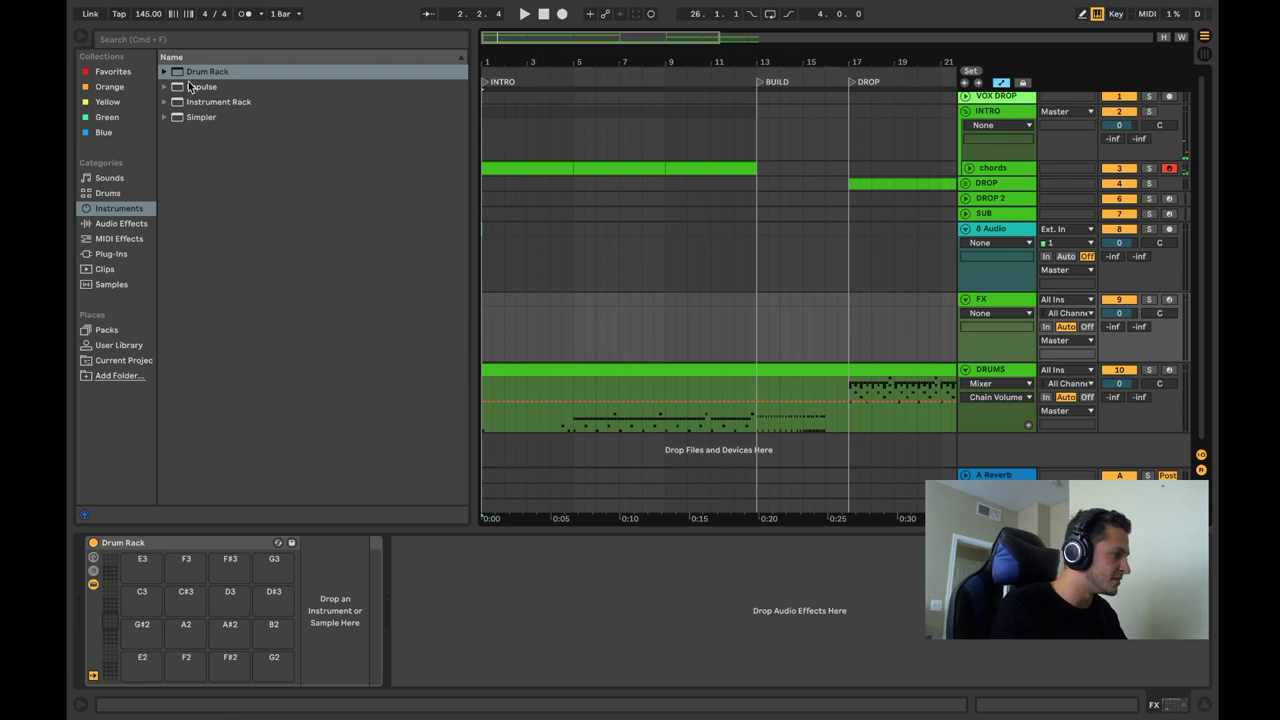
# - Browse User Library > Samples > PRODUCTION SOUNDS > Virtual Riot Heavy Bass Design > V_RIOT_fx_impacts
pyautogui.click(100, 345)
pyautogui.click(164, 133)
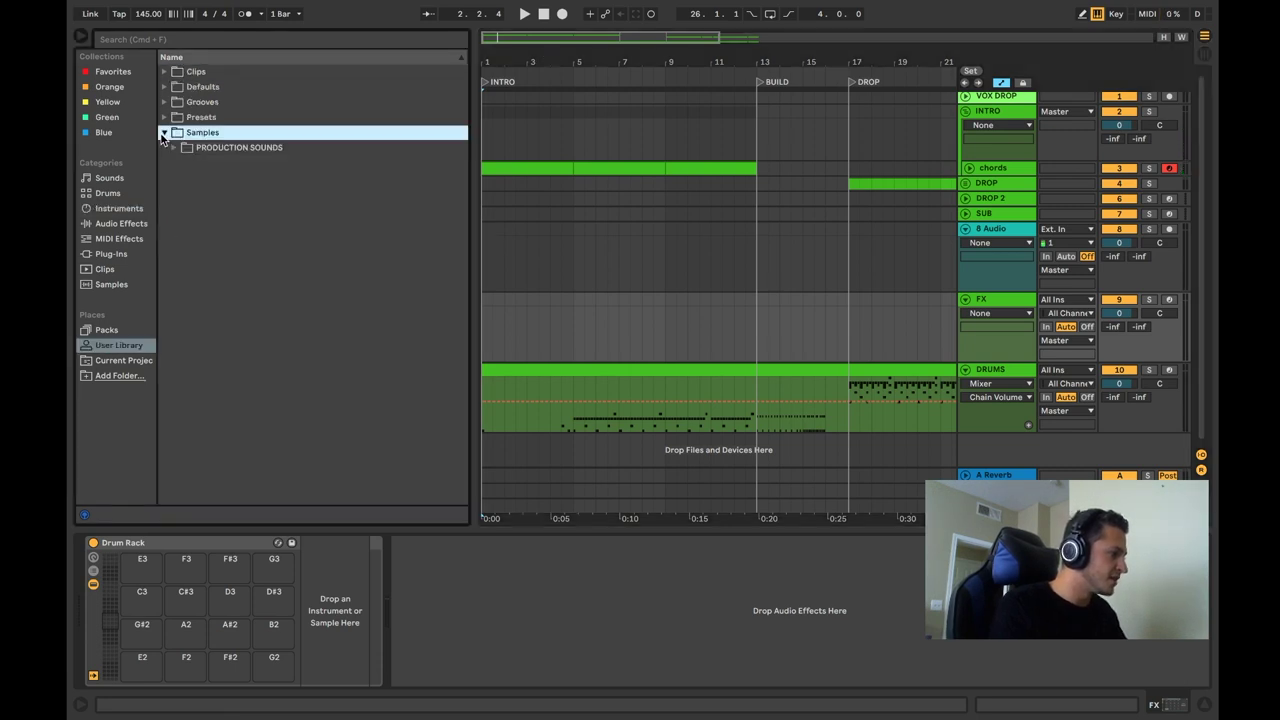
pyautogui.click(172, 149)
pyautogui.click(184, 208)
pyautogui.scroll(-10, 285, 387)
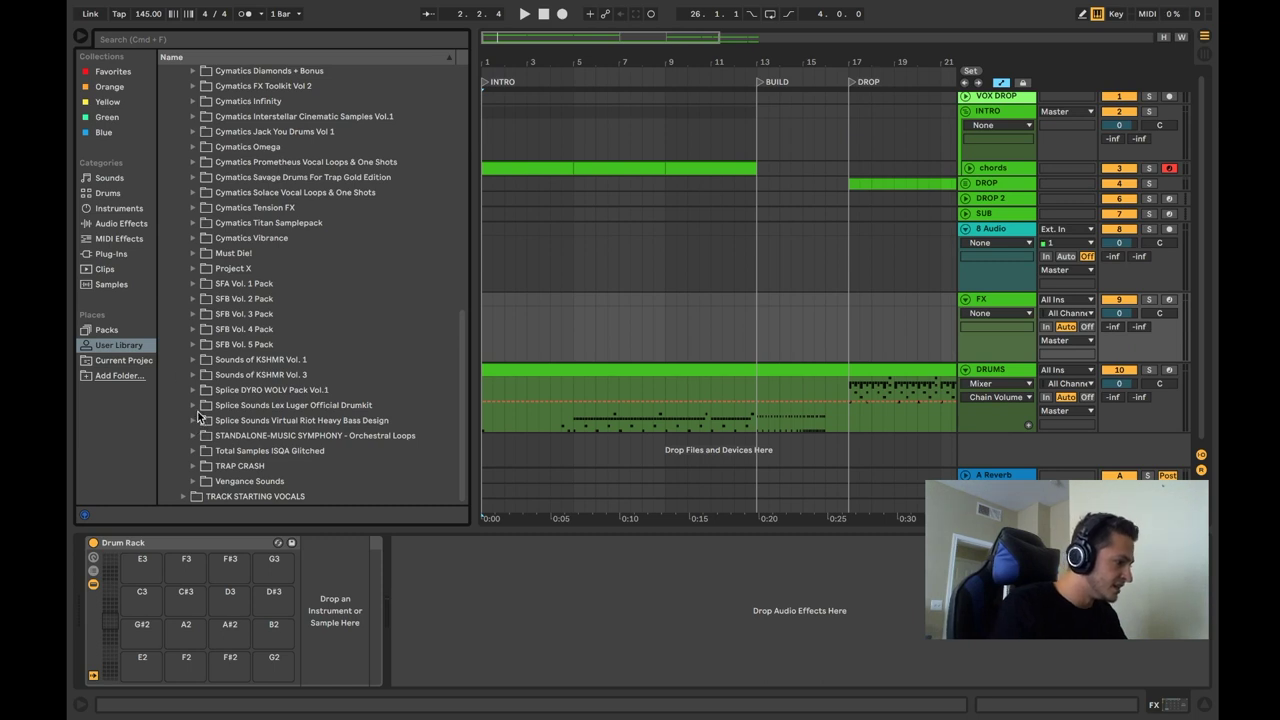
pyautogui.click(196, 421)
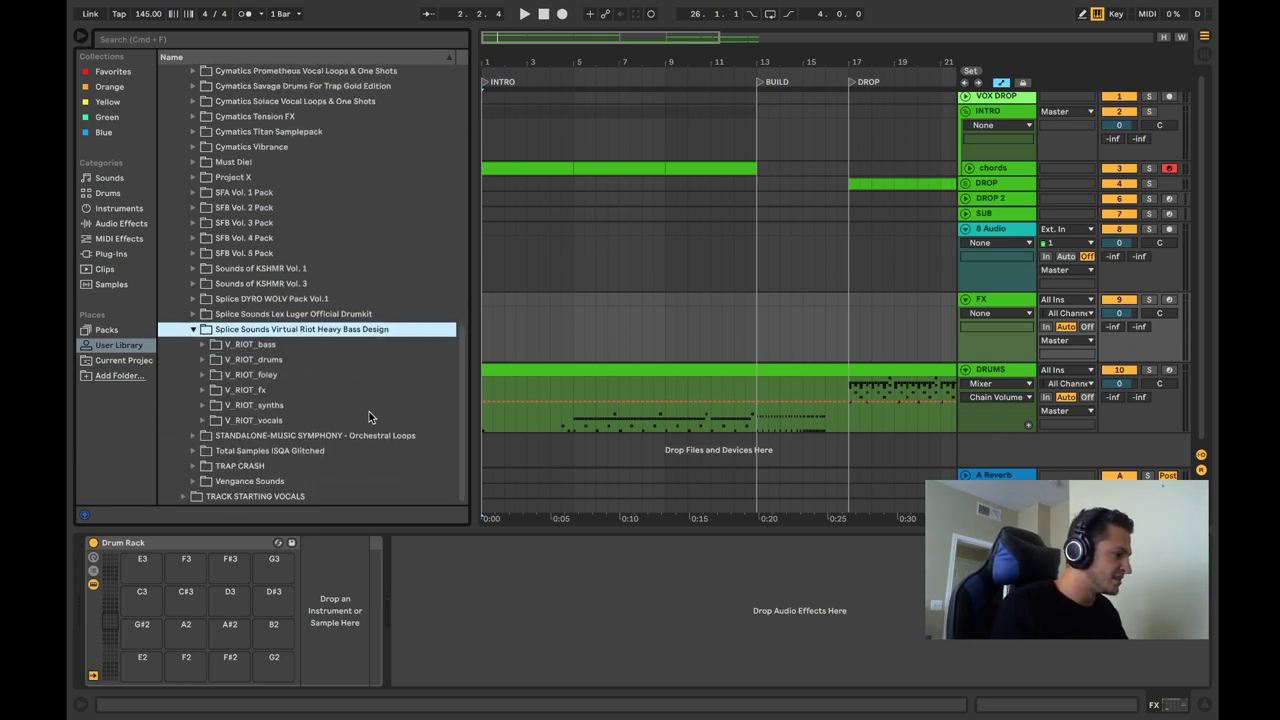
pyautogui.click(210, 391)
pyautogui.click(213, 421)
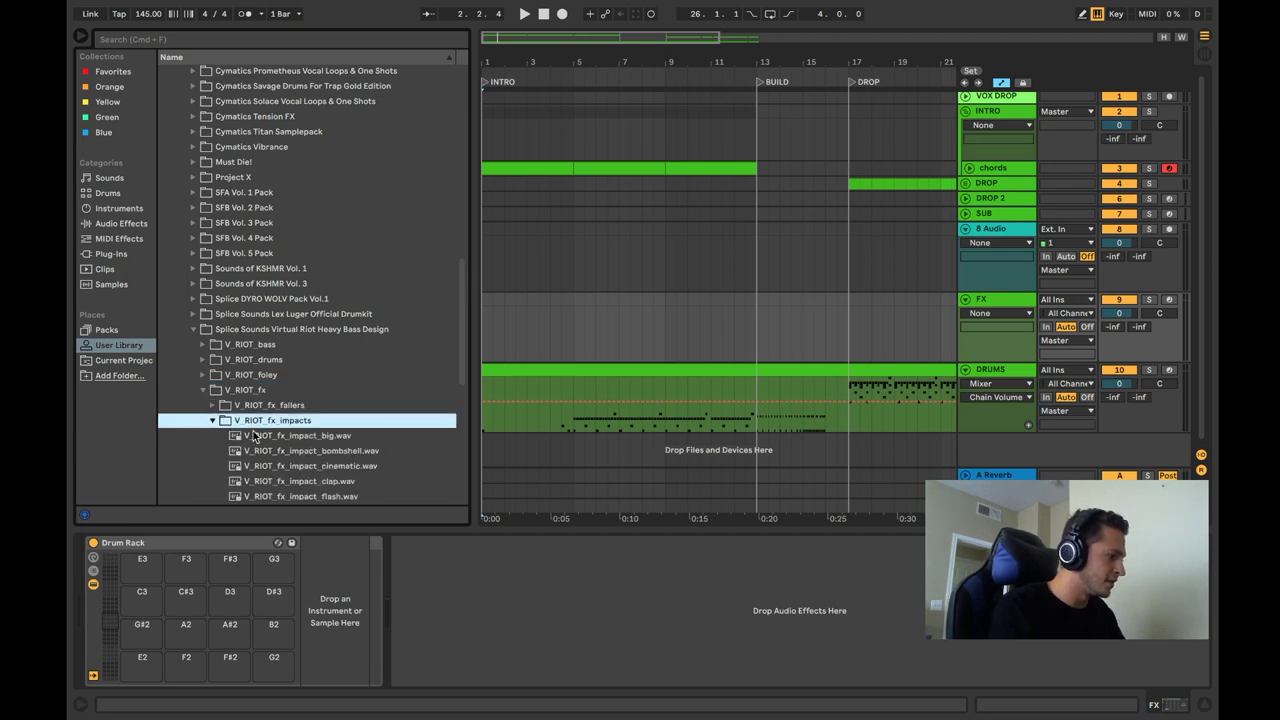
# - Preview the bombshell, clap and big impacts, then drag V_RIOT_fx_impact_cinematic.wav into the arrangement
pyautogui.click(306, 464)
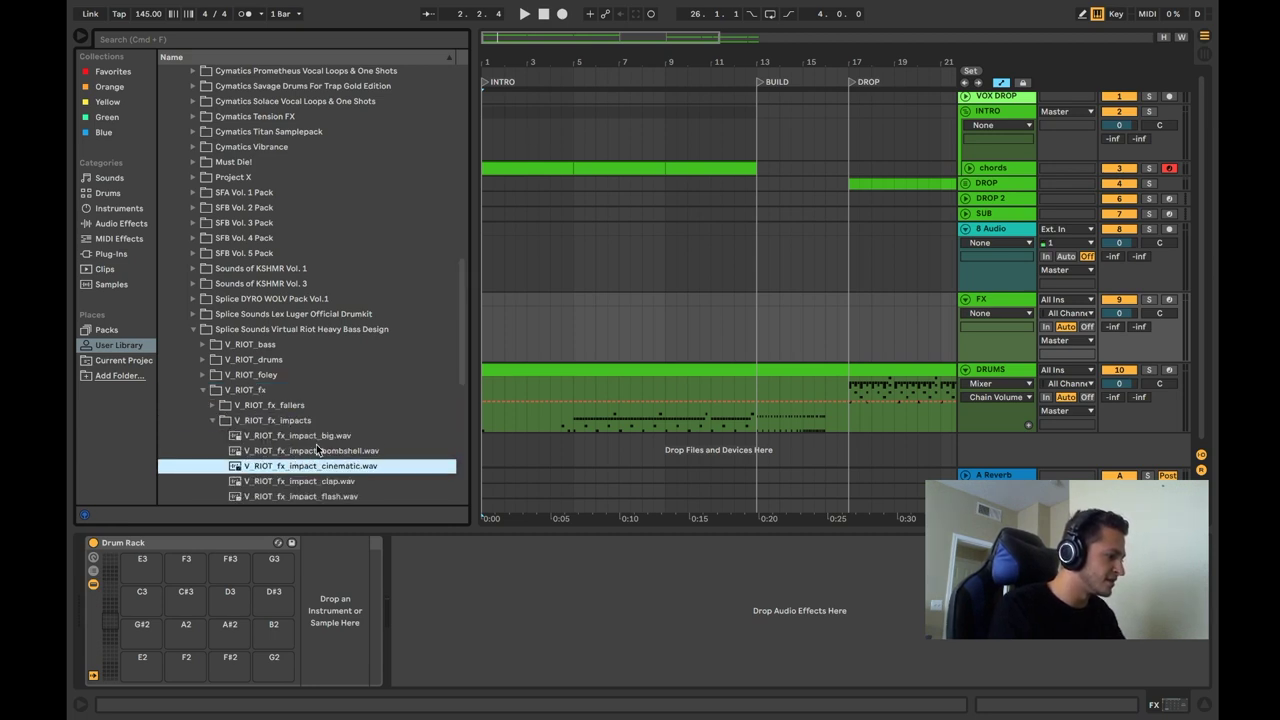
pyautogui.click(307, 455)
pyautogui.click(302, 462)
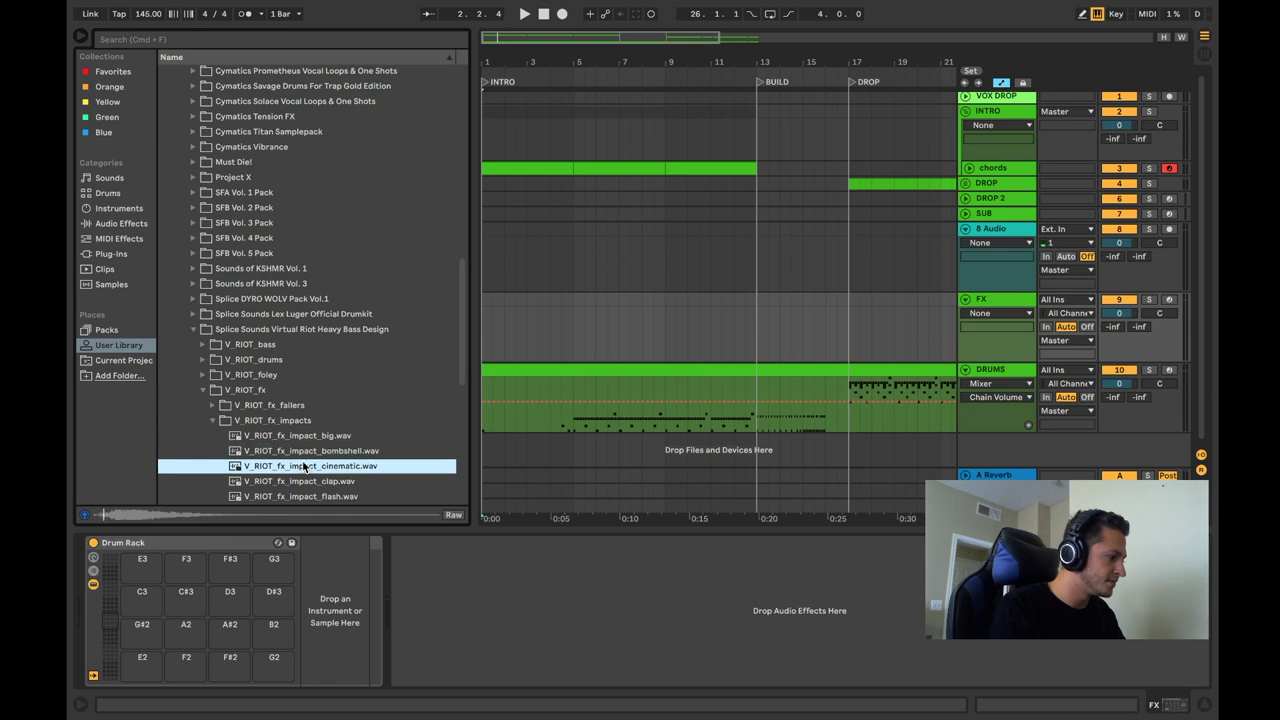
pyautogui.click(302, 482)
pyautogui.click(307, 462)
pyautogui.click(310, 437)
pyautogui.click(304, 466)
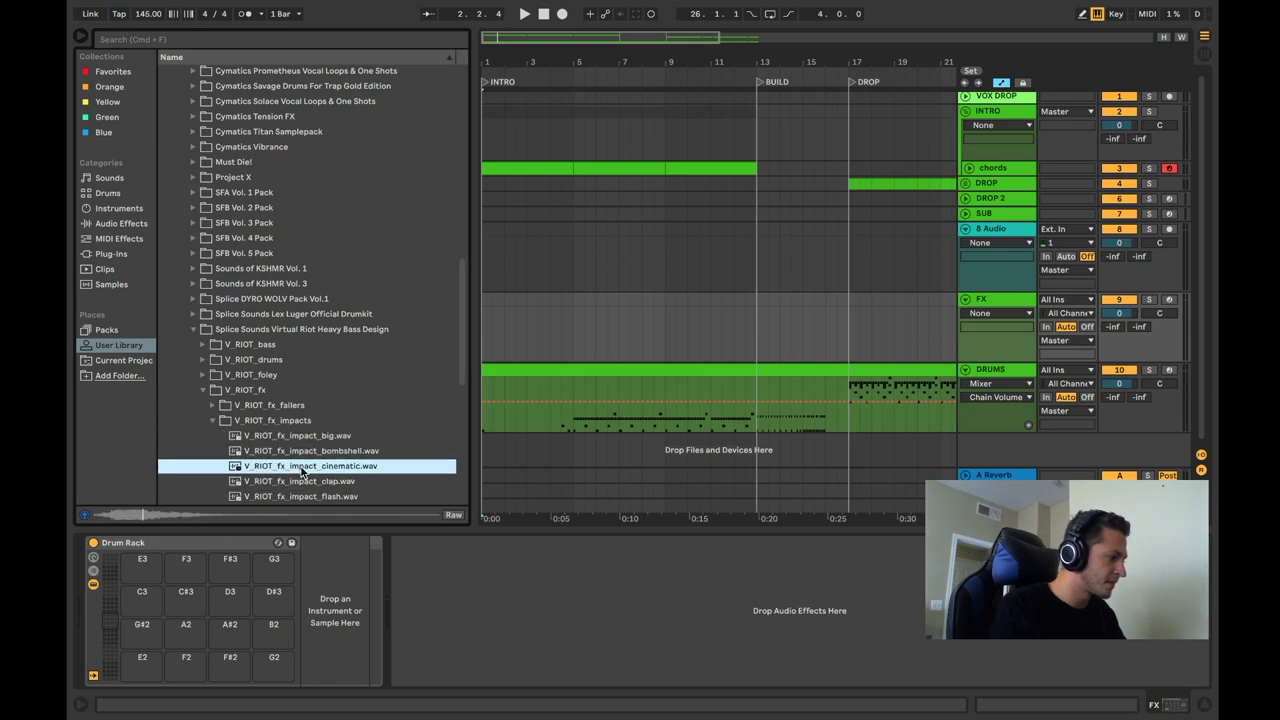
pyautogui.moveTo(194, 525); pyautogui.dragTo(562, 258)
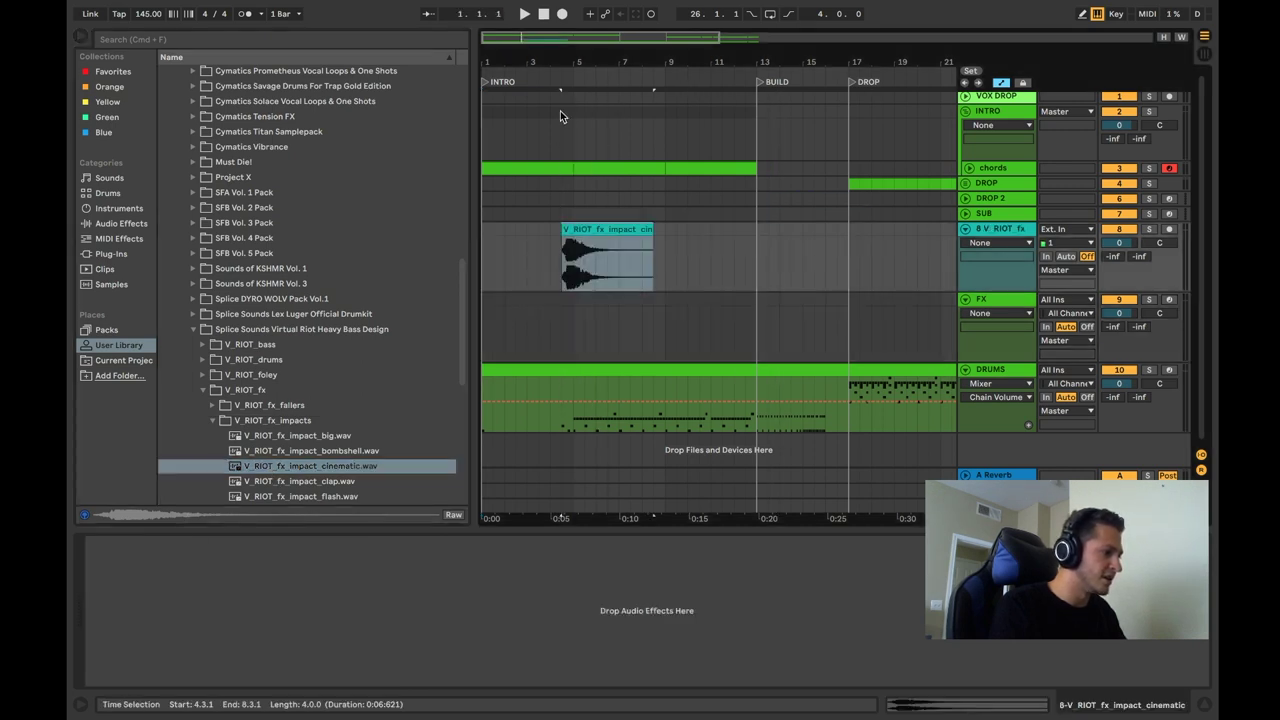
# - Solo the impact track and turn it down to -12 dB while auditioning
pyautogui.scroll(8, 560, 111)
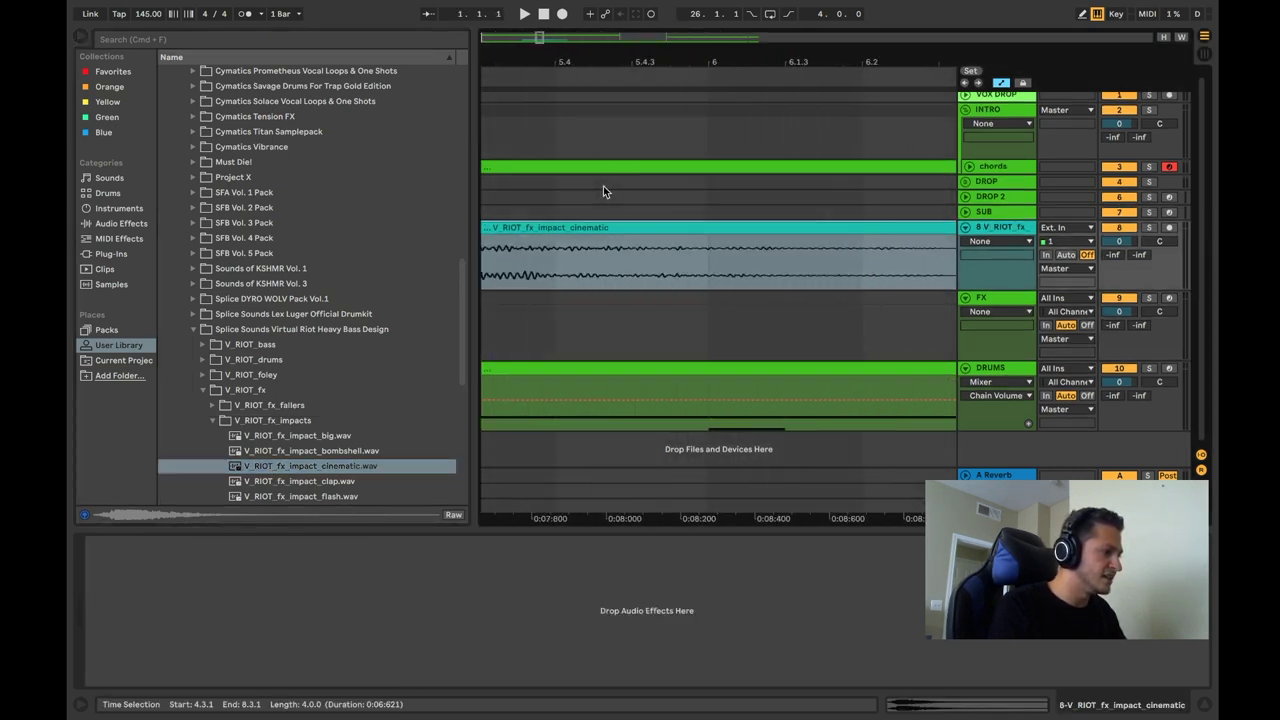
pyautogui.hscroll(-5, 603, 186)
pyautogui.click(603, 249)
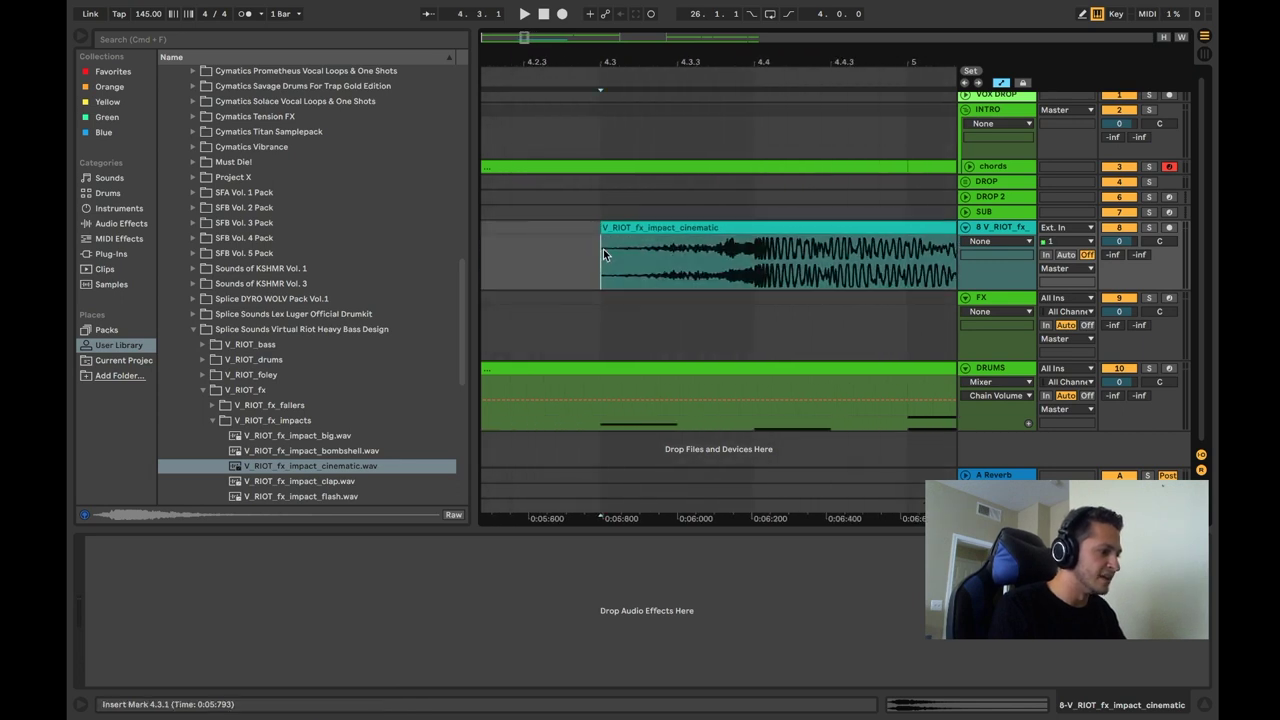
pyautogui.press('space')
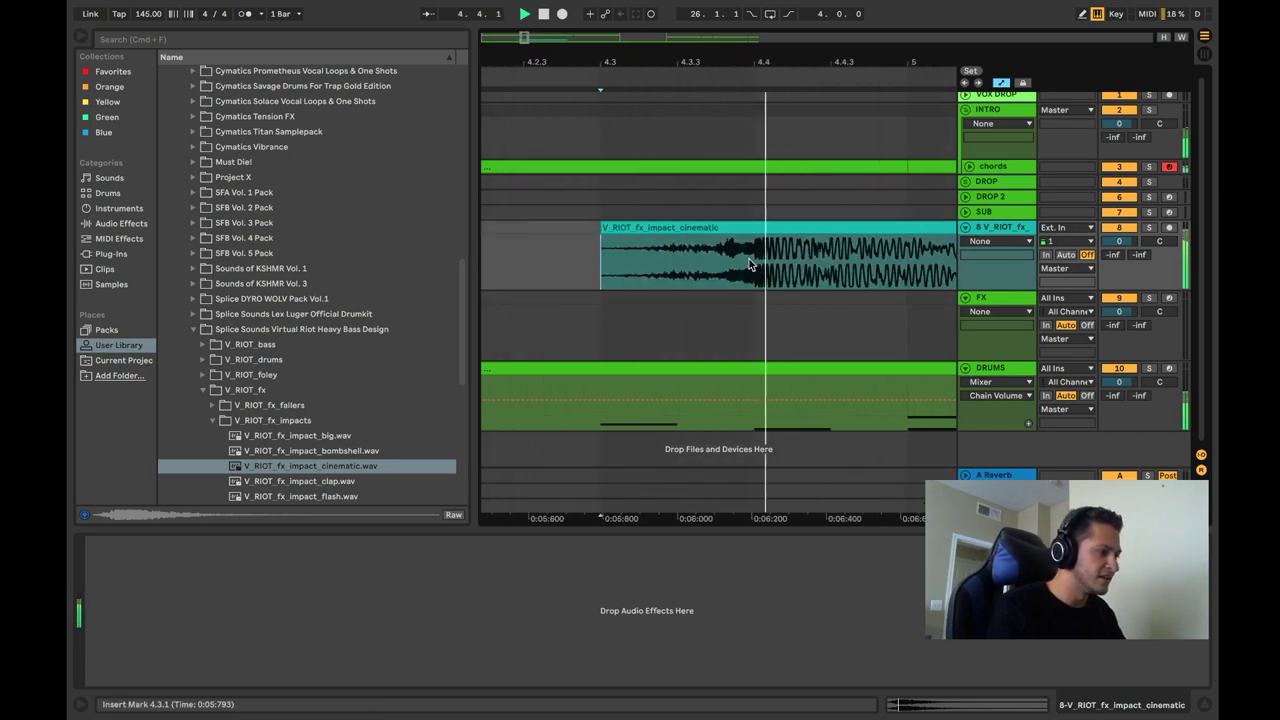
pyautogui.click(1148, 227)
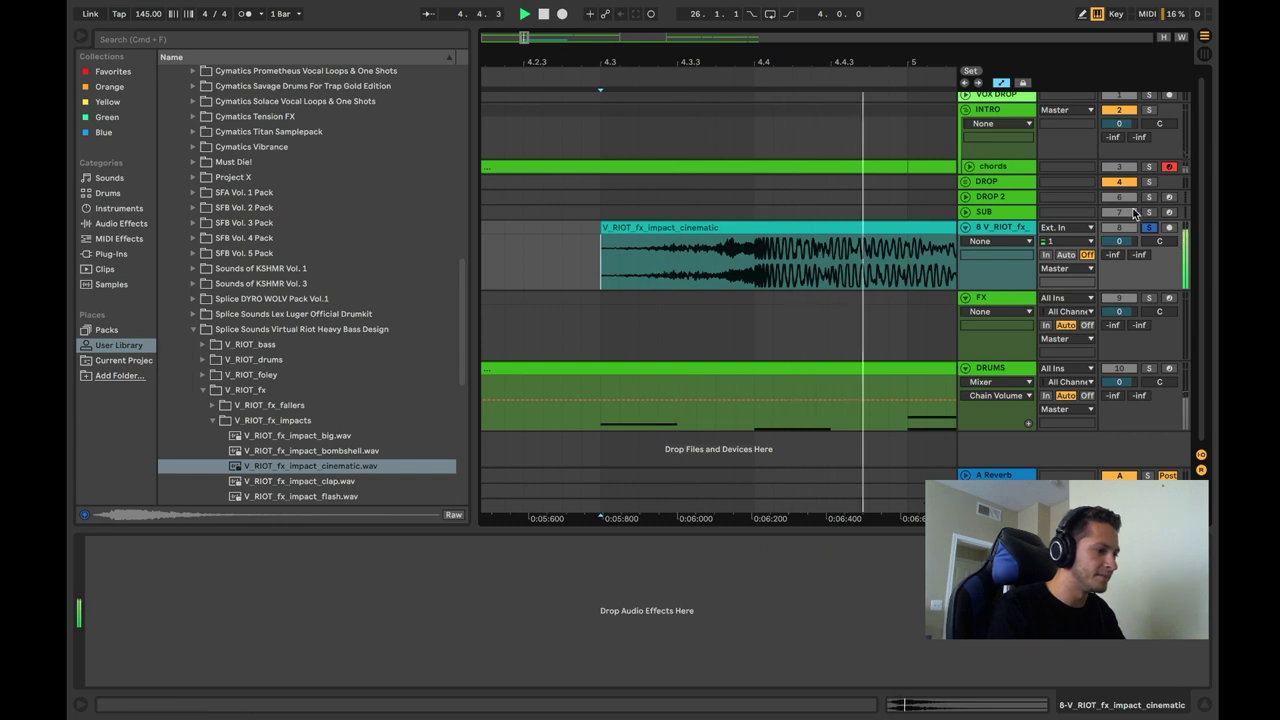
pyautogui.press('space')
pyautogui.moveTo(1120, 241); pyautogui.dragTo(1122, 243)
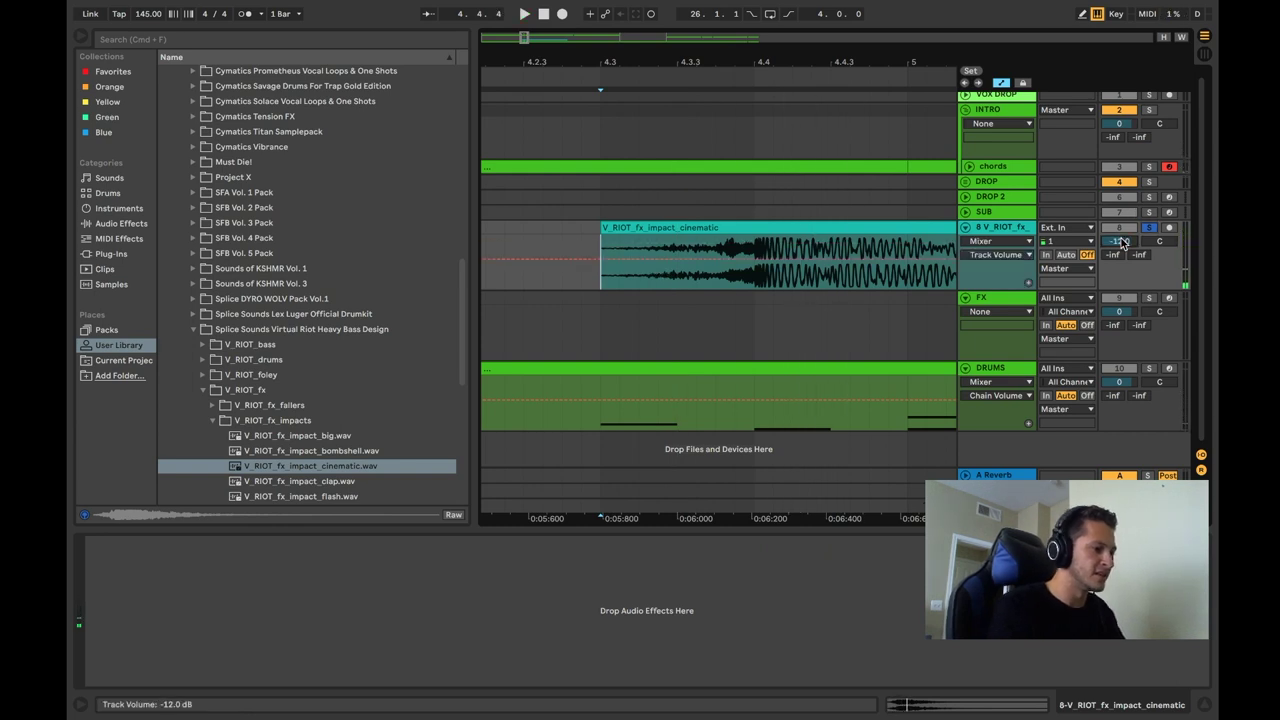
pyautogui.press('space')
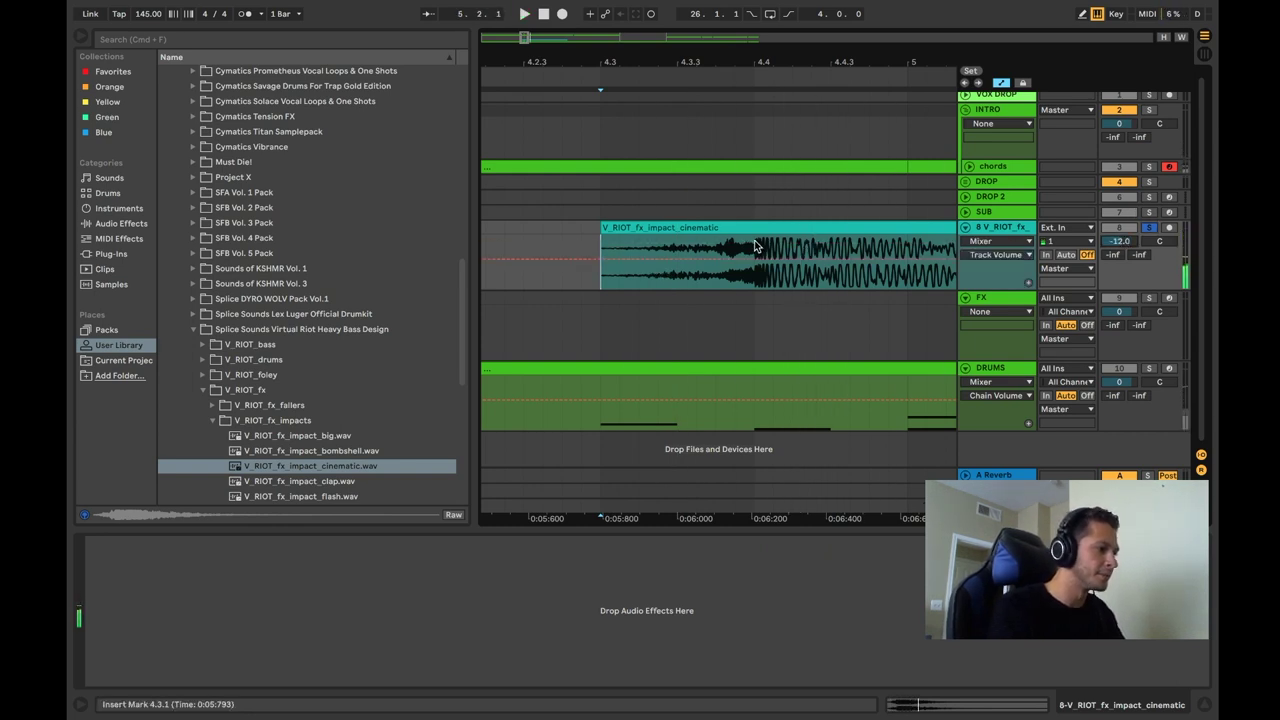
# - Trim the impact clip to start at 4.4.1 and consolidate it
pyautogui.click(755, 246)
pyautogui.hotkey('ctrl', 'e')
pyautogui.press('Delete')
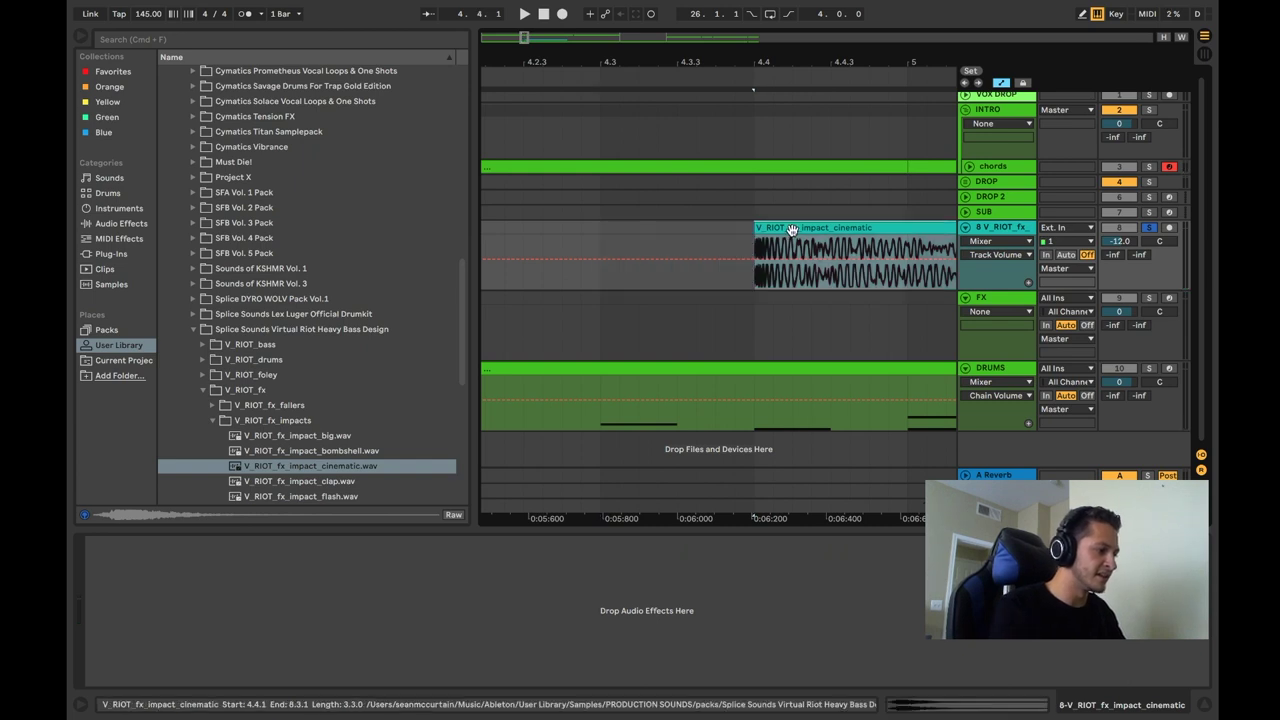
pyautogui.hotkey('ctrl', 'j')
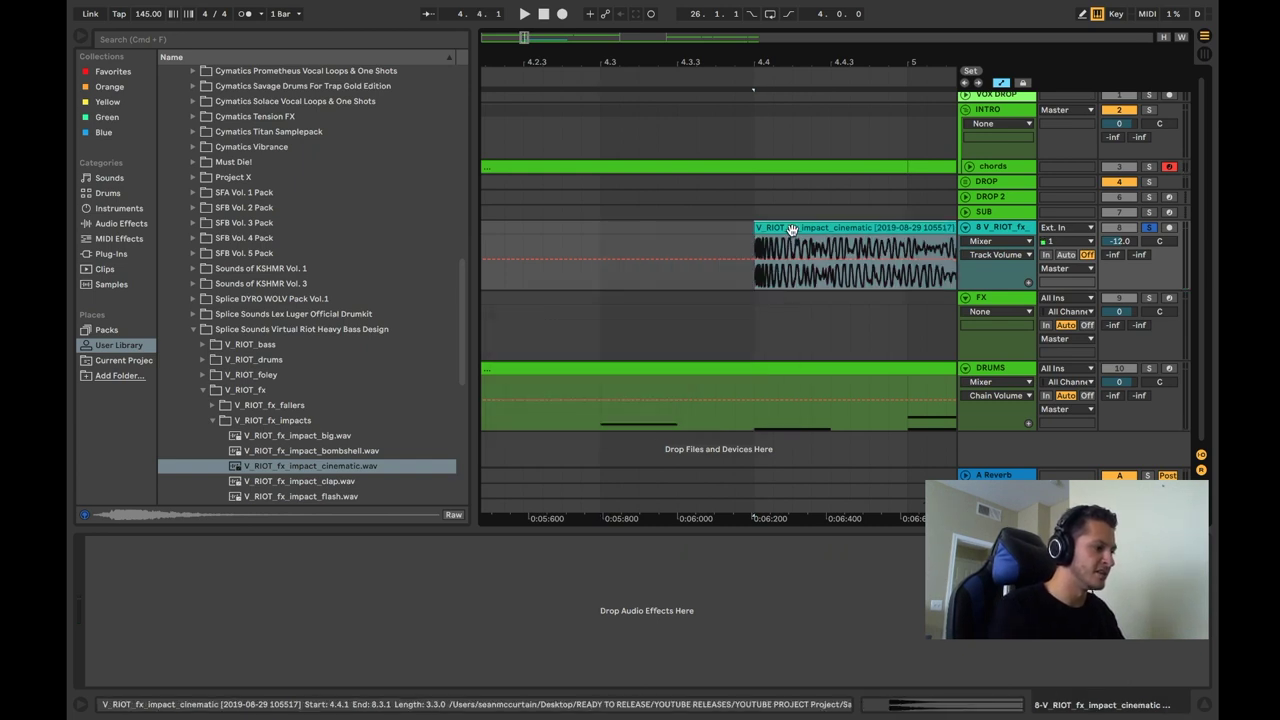
pyautogui.press('space')
pyautogui.press('space')
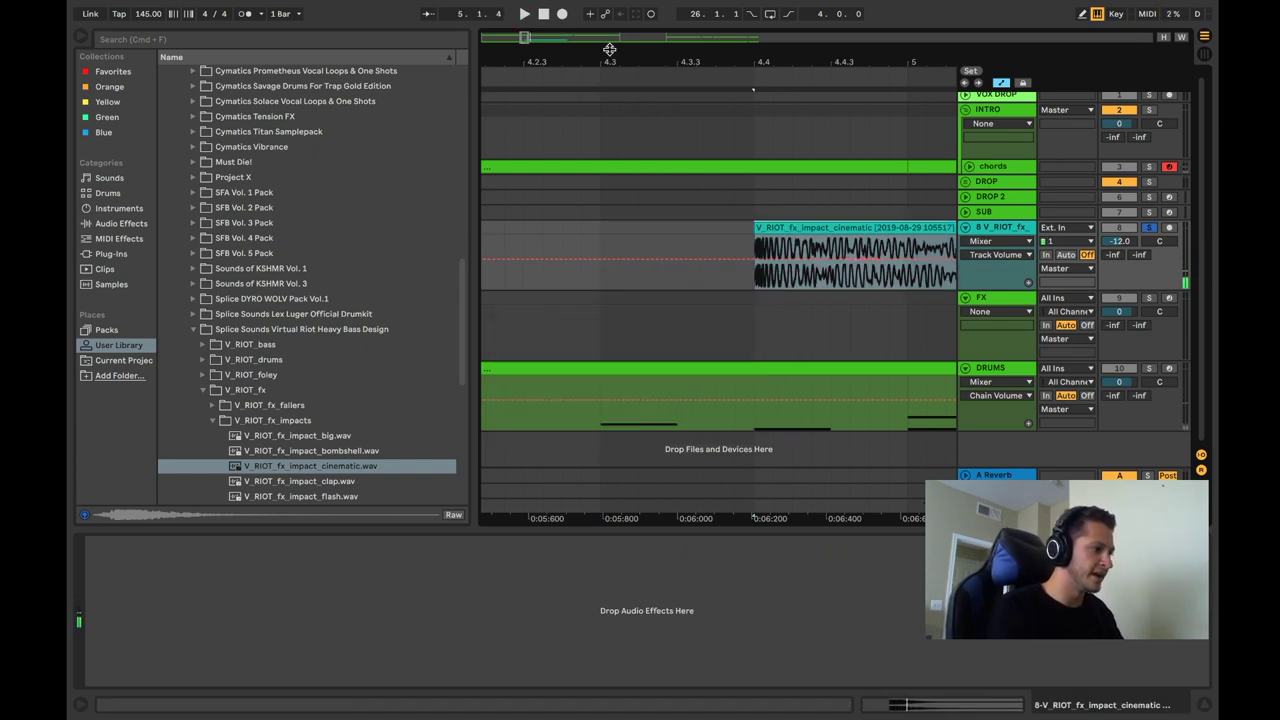
# - Load the trimmed impact onto the FX Drum Rack's C3 pad
pyautogui.click(997, 299)
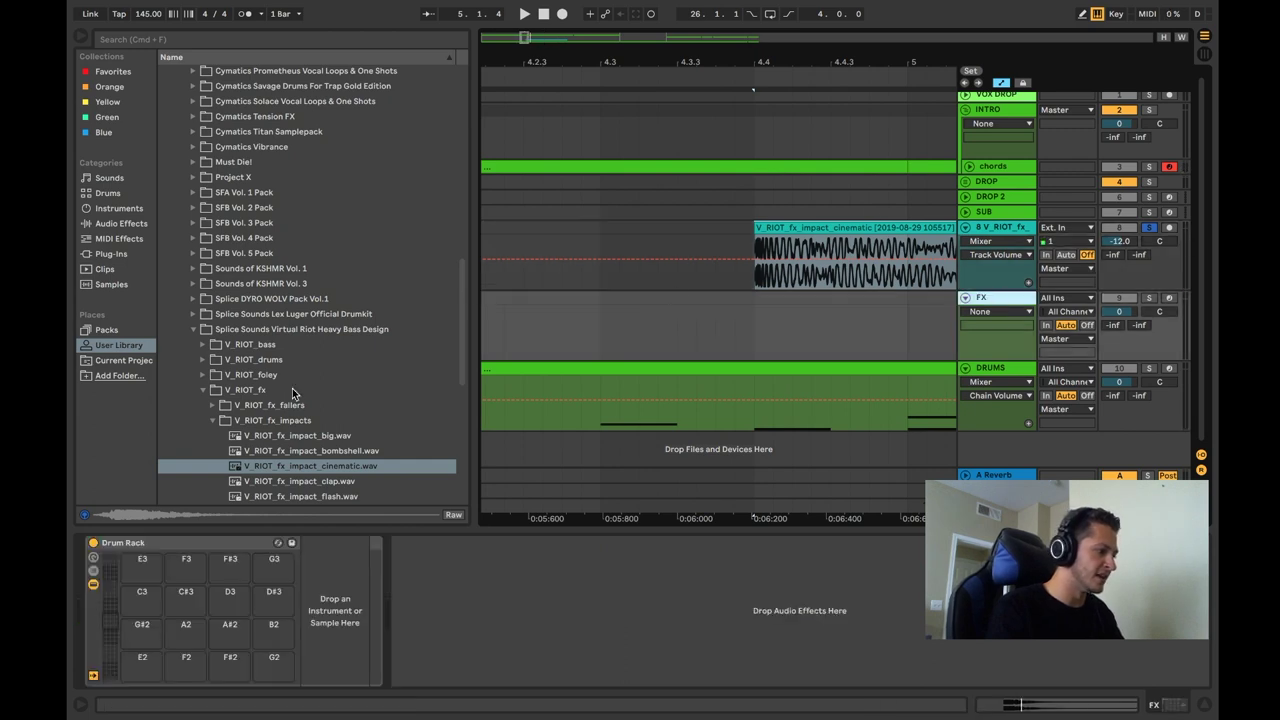
pyautogui.click(141, 596)
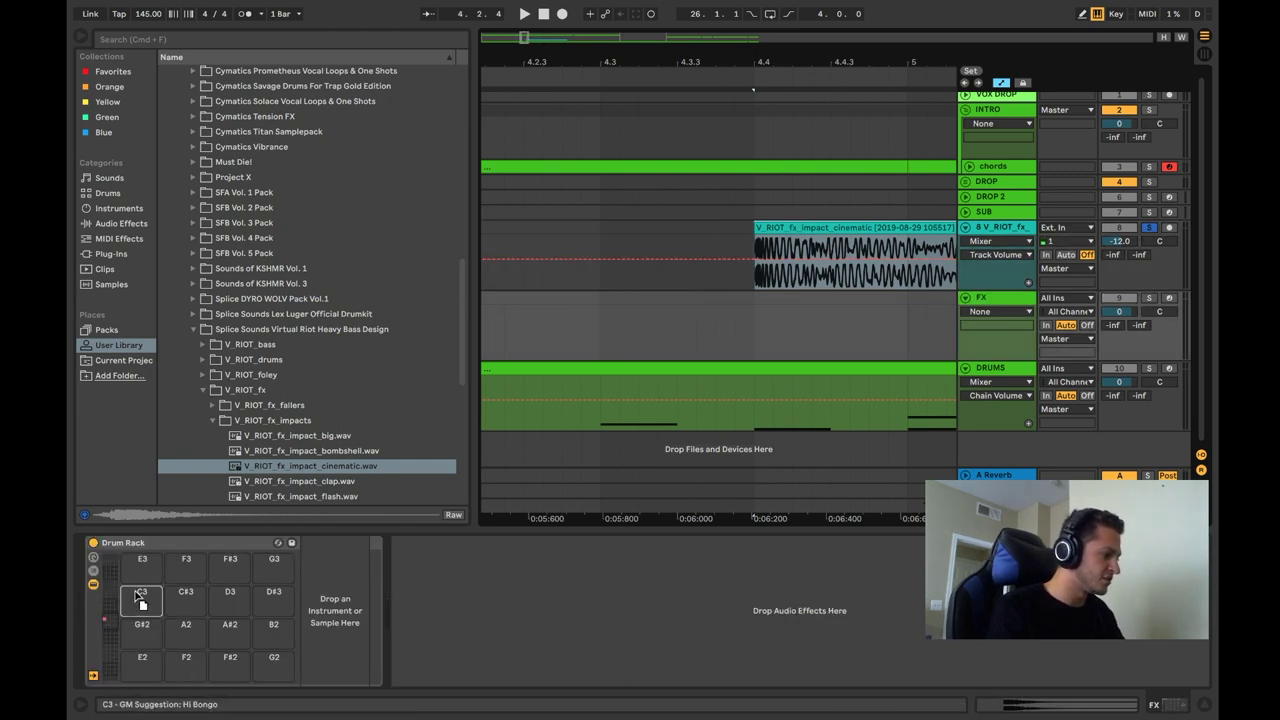
pyautogui.moveTo(141, 598); pyautogui.dragTo(141, 598)
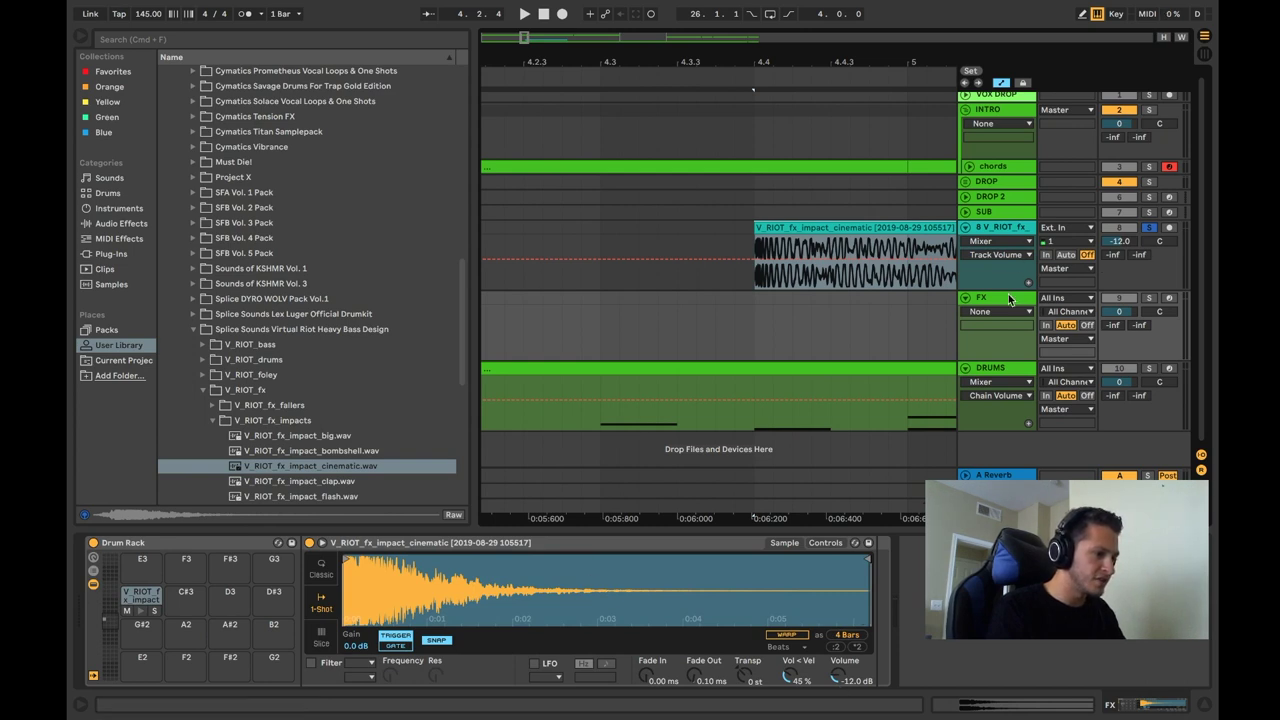
# - Wrap the FX track in a new group named FX
pyautogui.click(1119, 312)
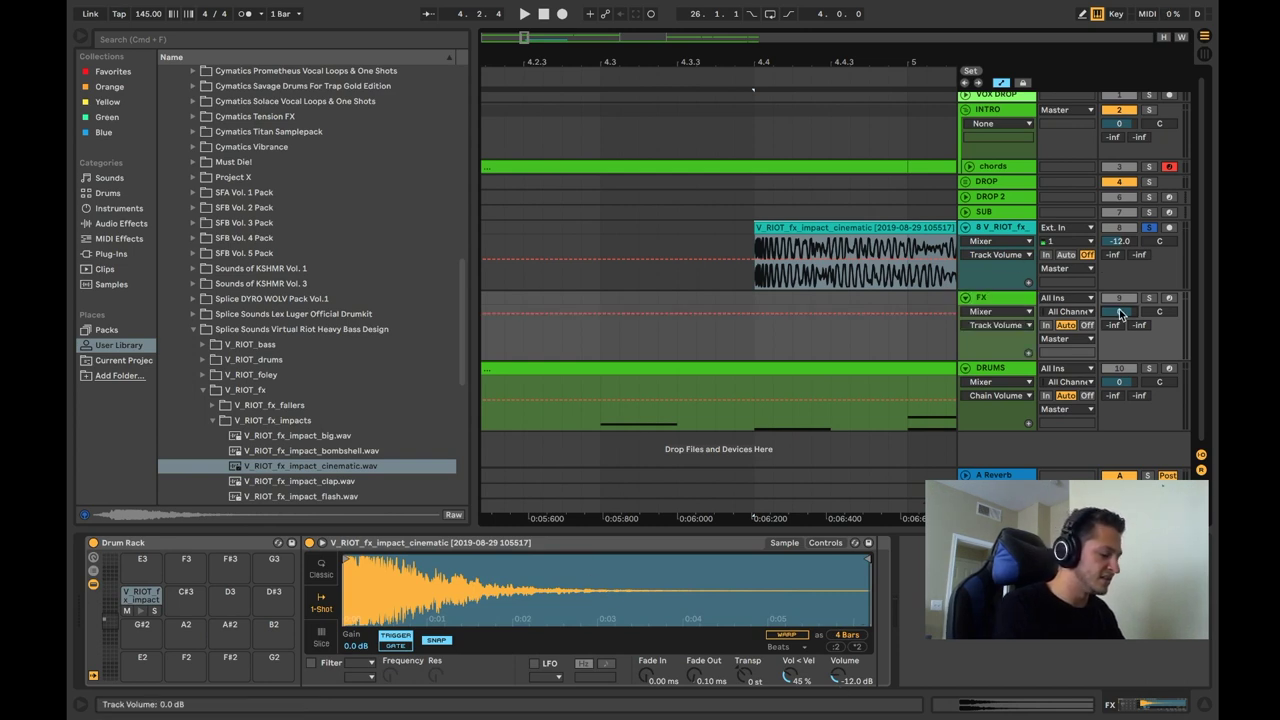
pyautogui.hotkey('ctrl', 'g')
pyautogui.click(993, 300)
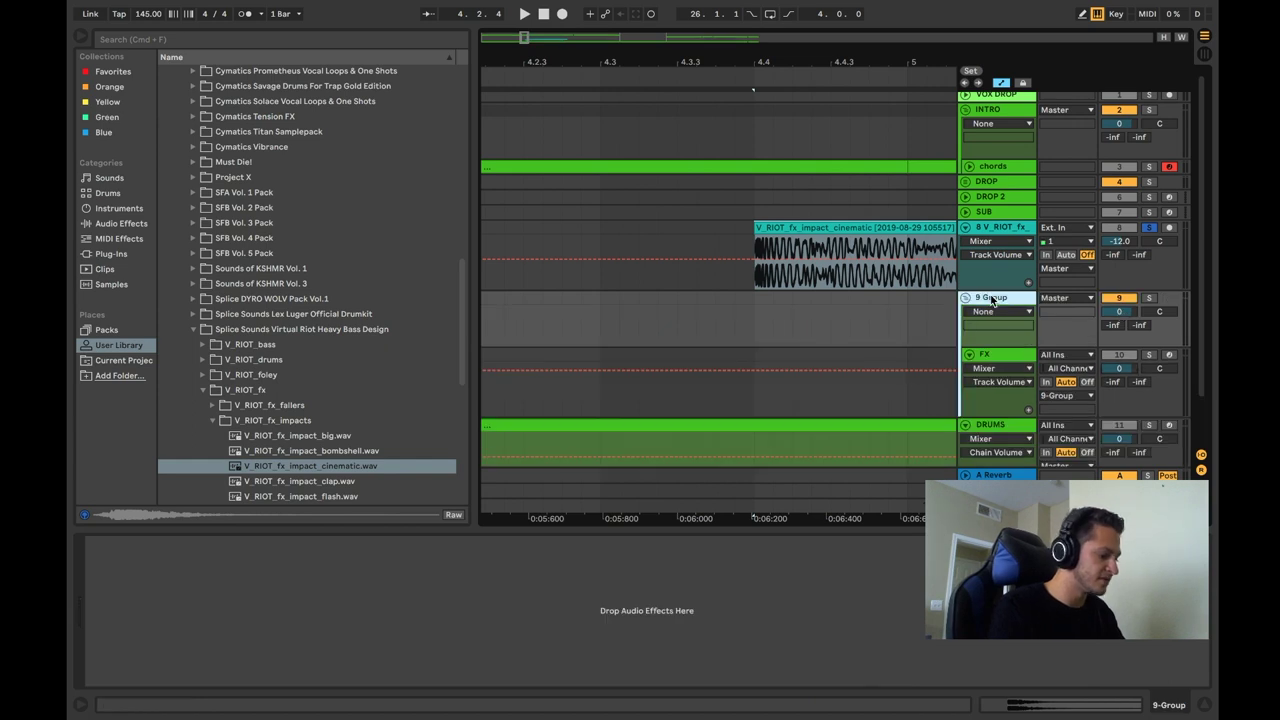
pyautogui.hotkey('ctrl', 'r')
pyautogui.write('FX')
pyautogui.press('Return')
# - Set the inner FX track's volume to -12 dB
pyautogui.click(1020, 362)
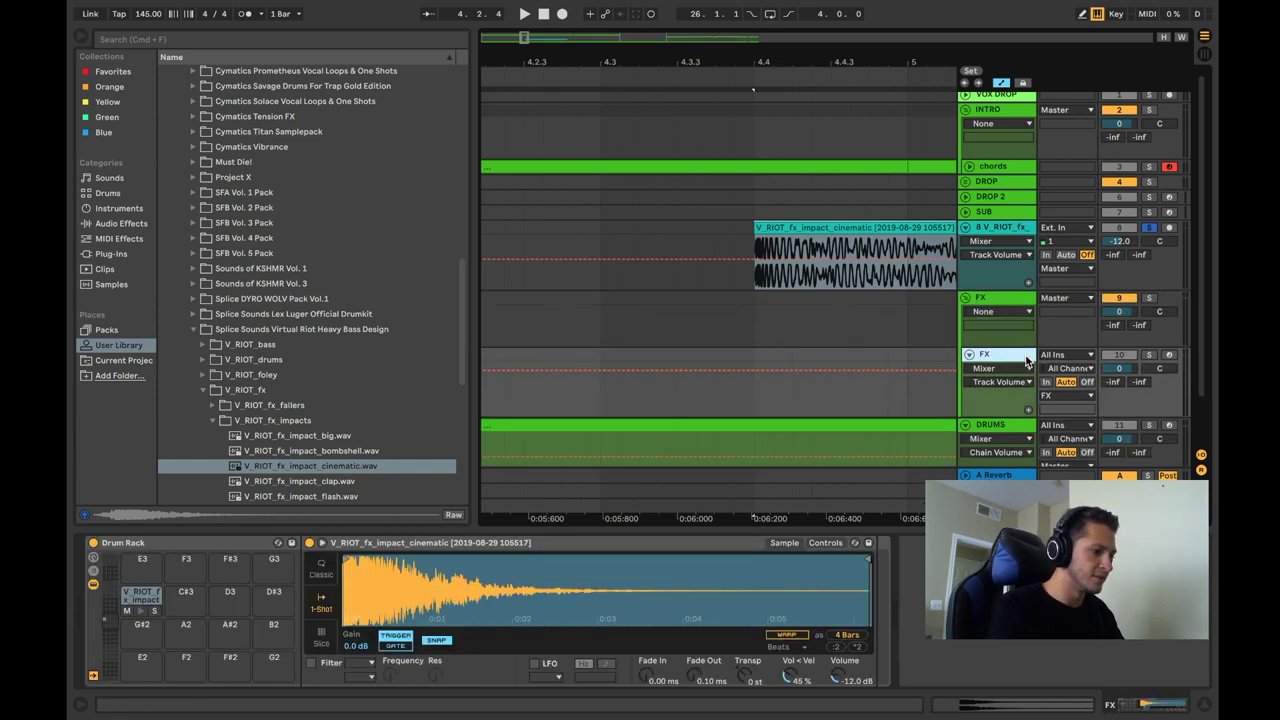
pyautogui.click(1120, 370)
pyautogui.write('-12')
pyautogui.press('Return')
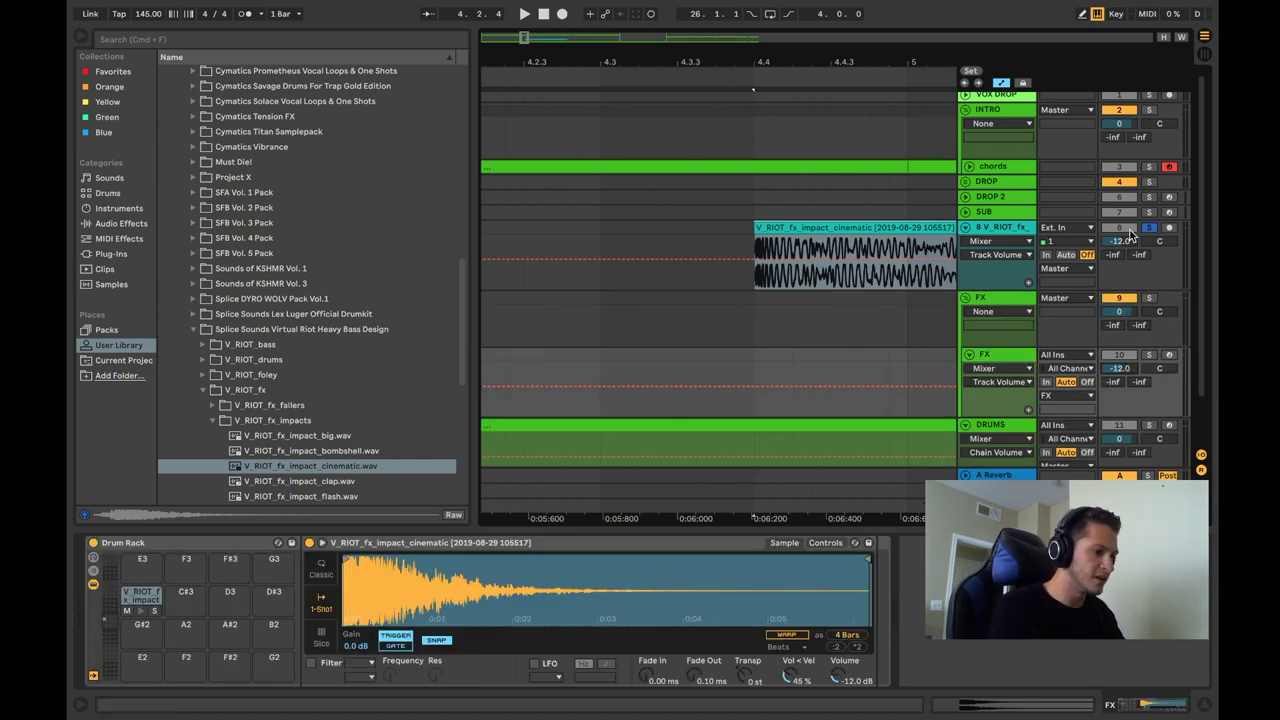
# - Unsolo track 8 and preview the impact on the C3 pad
pyautogui.click(1148, 229)
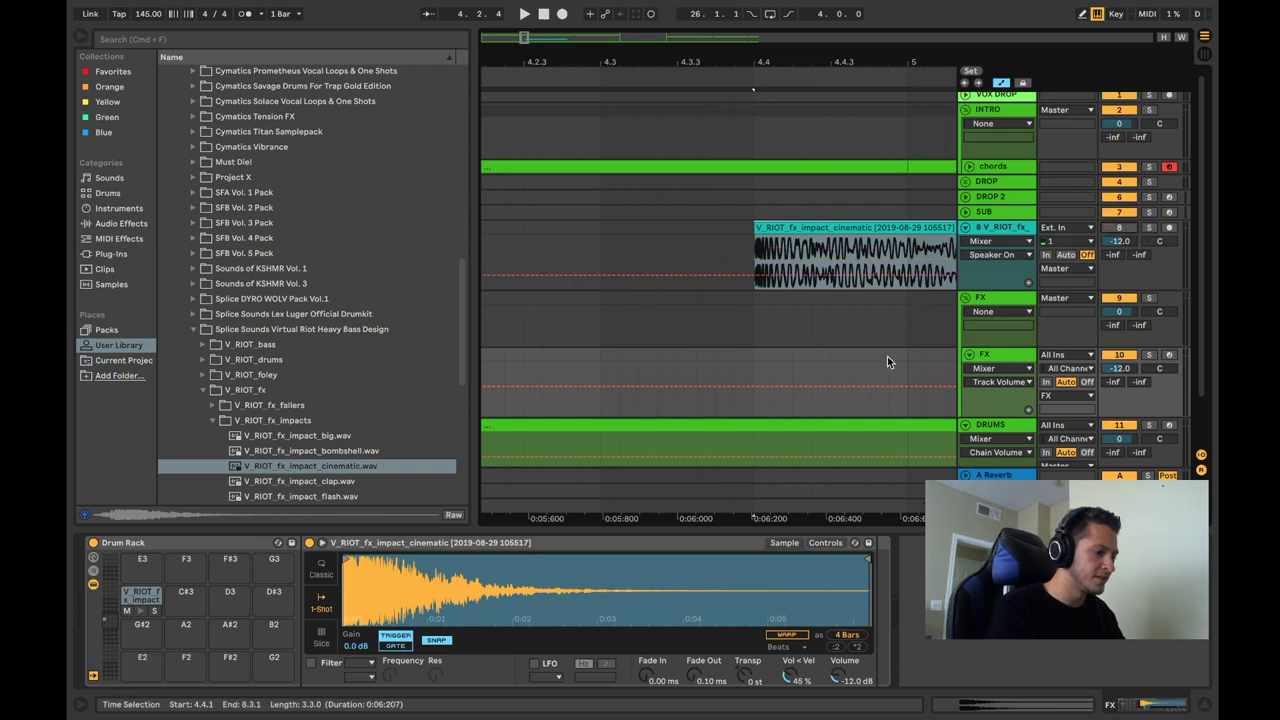
pyautogui.click(997, 355)
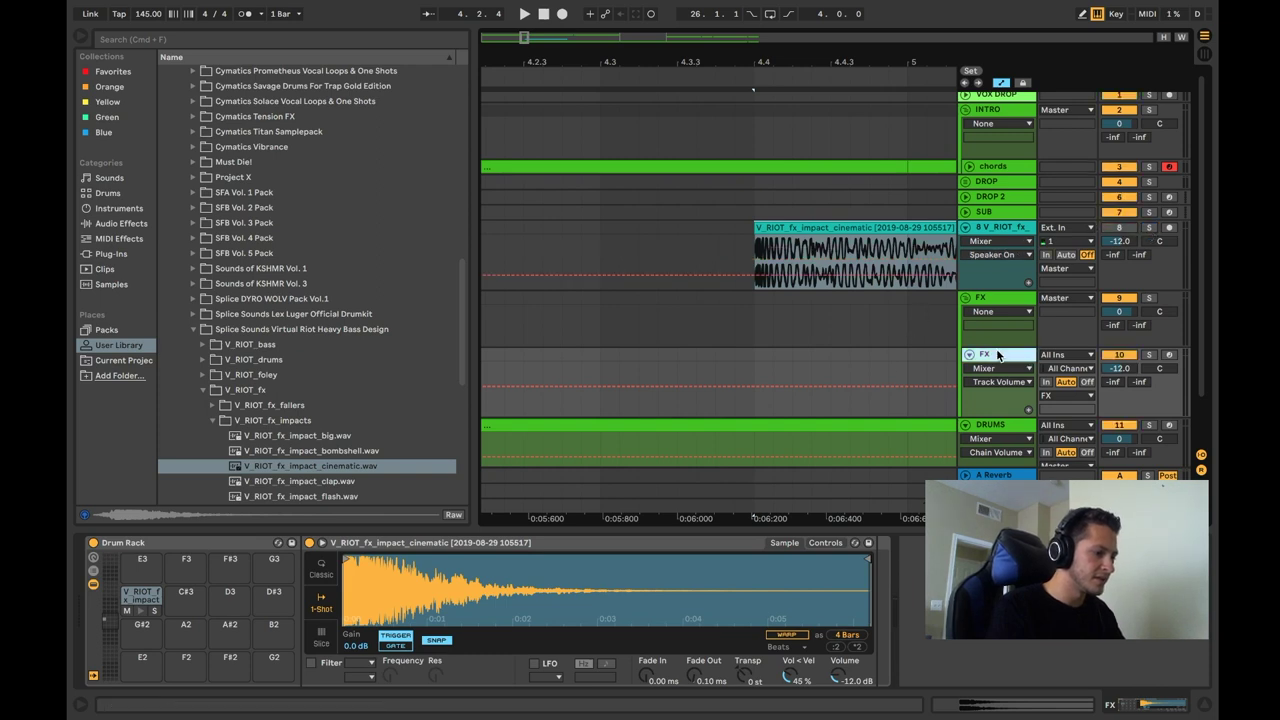
pyautogui.click(141, 612)
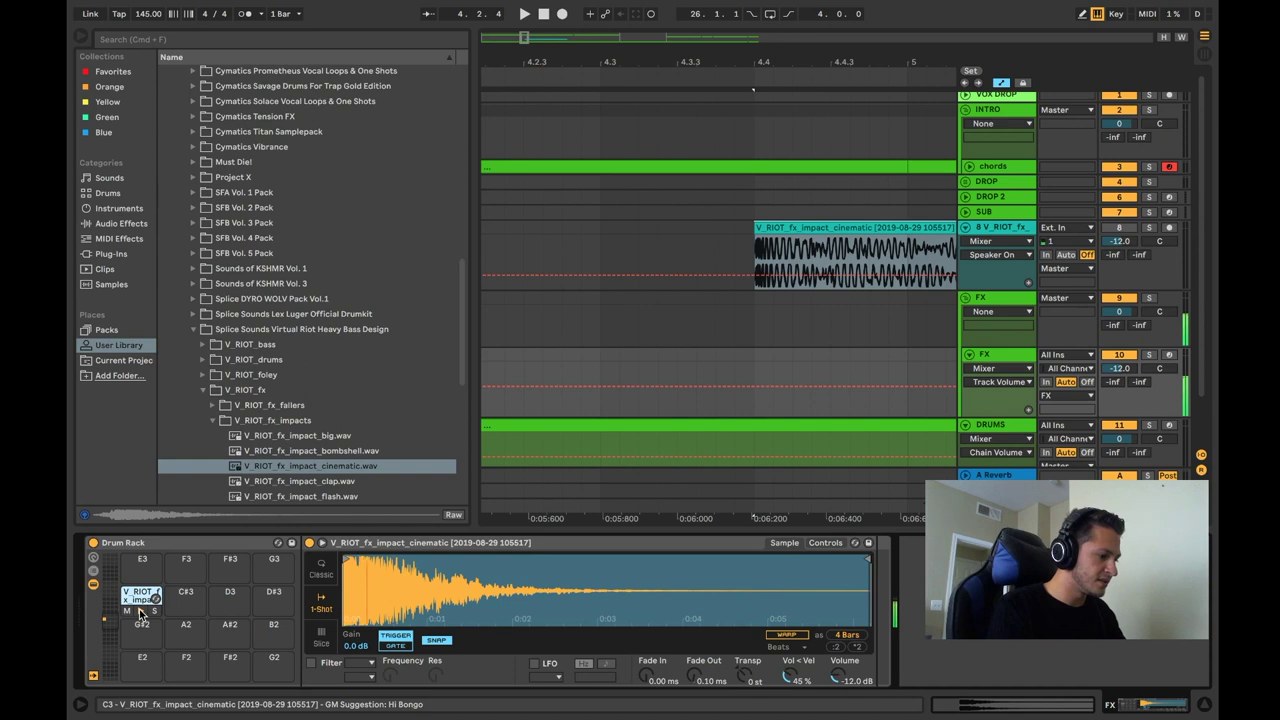
pyautogui.hscroll(-10, 715, 370)
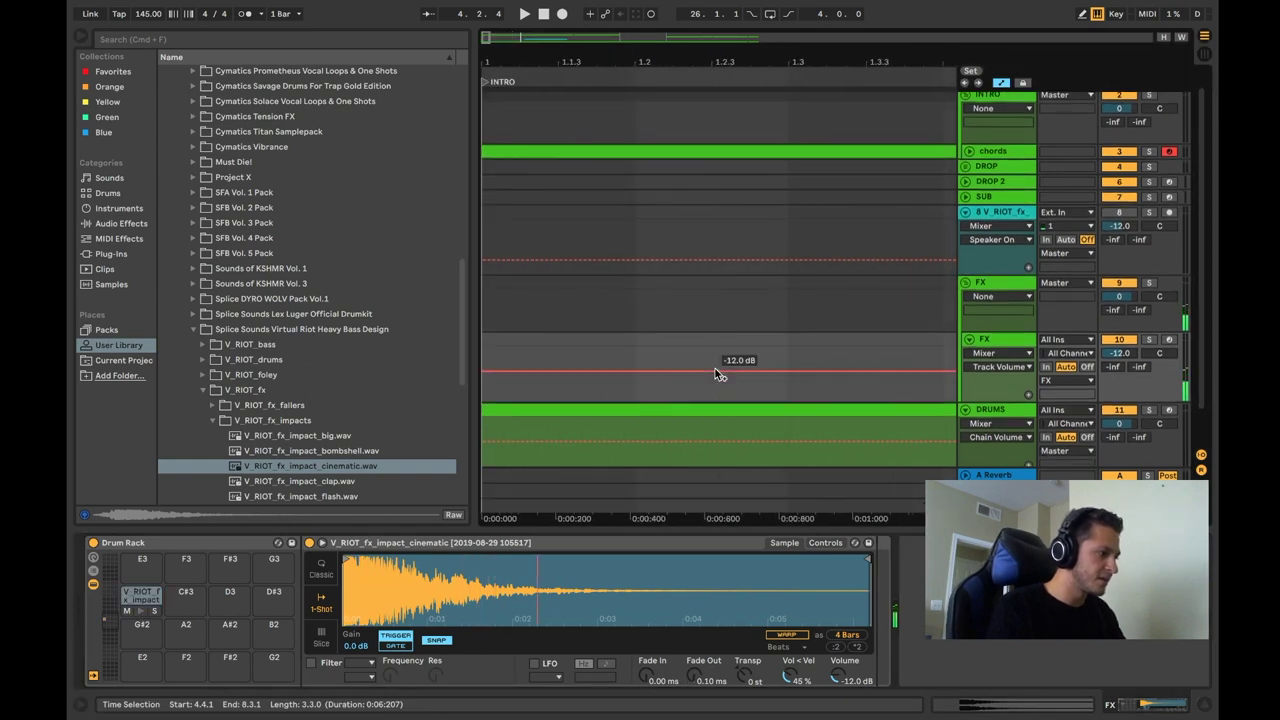
# - Create a one-bar MIDI clip at bar 1 on FX with a C3 trigger note
pyautogui.moveTo(485, 339); pyautogui.dragTo(638, 342)
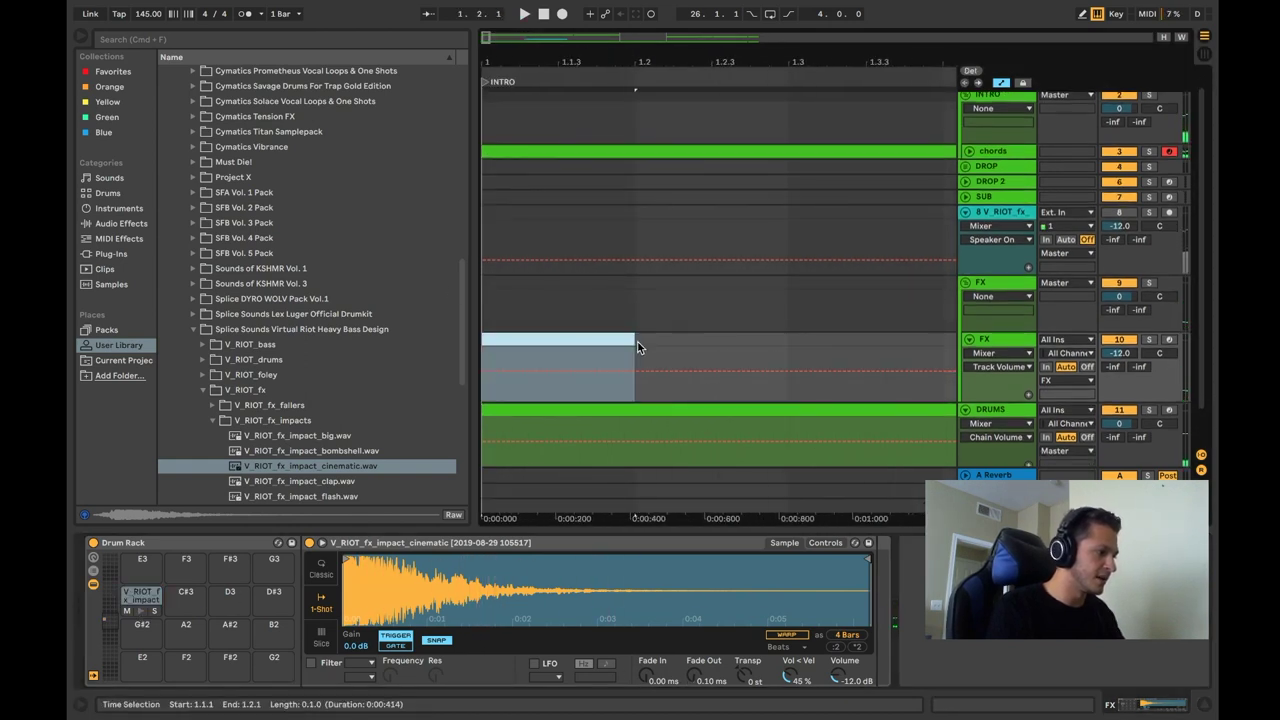
pyautogui.press('super+shift+m')
pyautogui.doubleClick(391, 589)
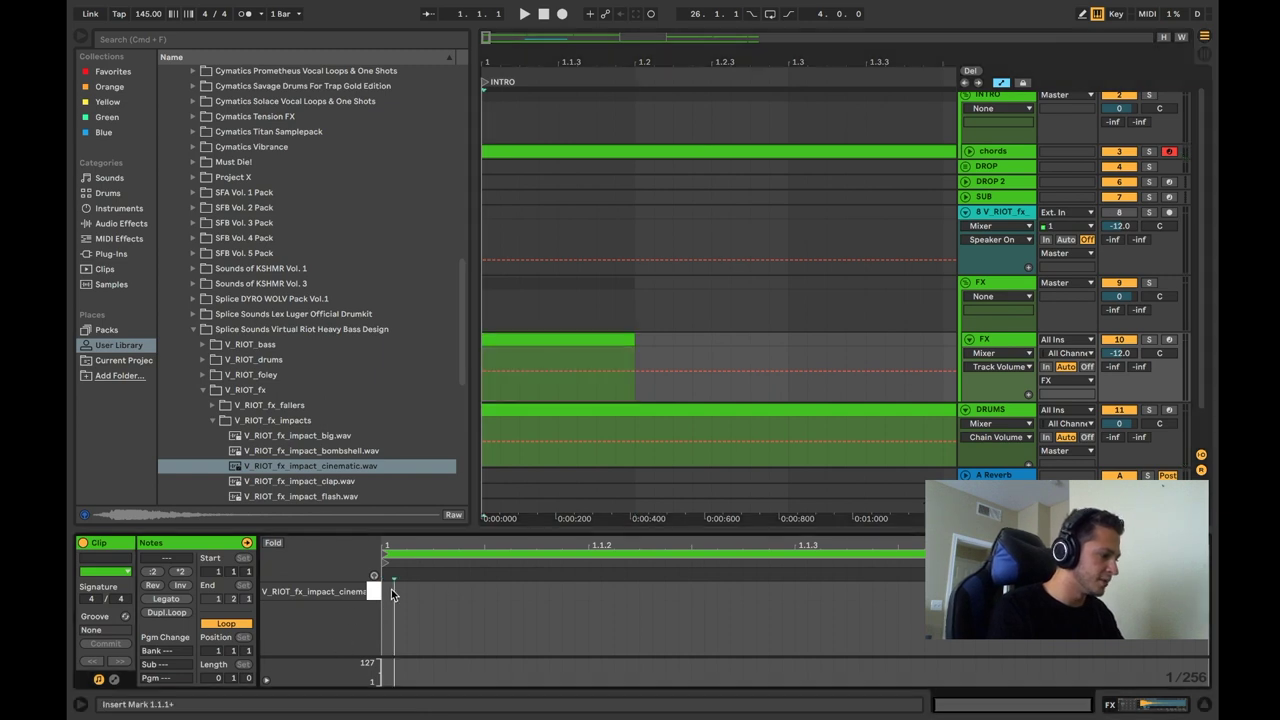
pyautogui.press('space')
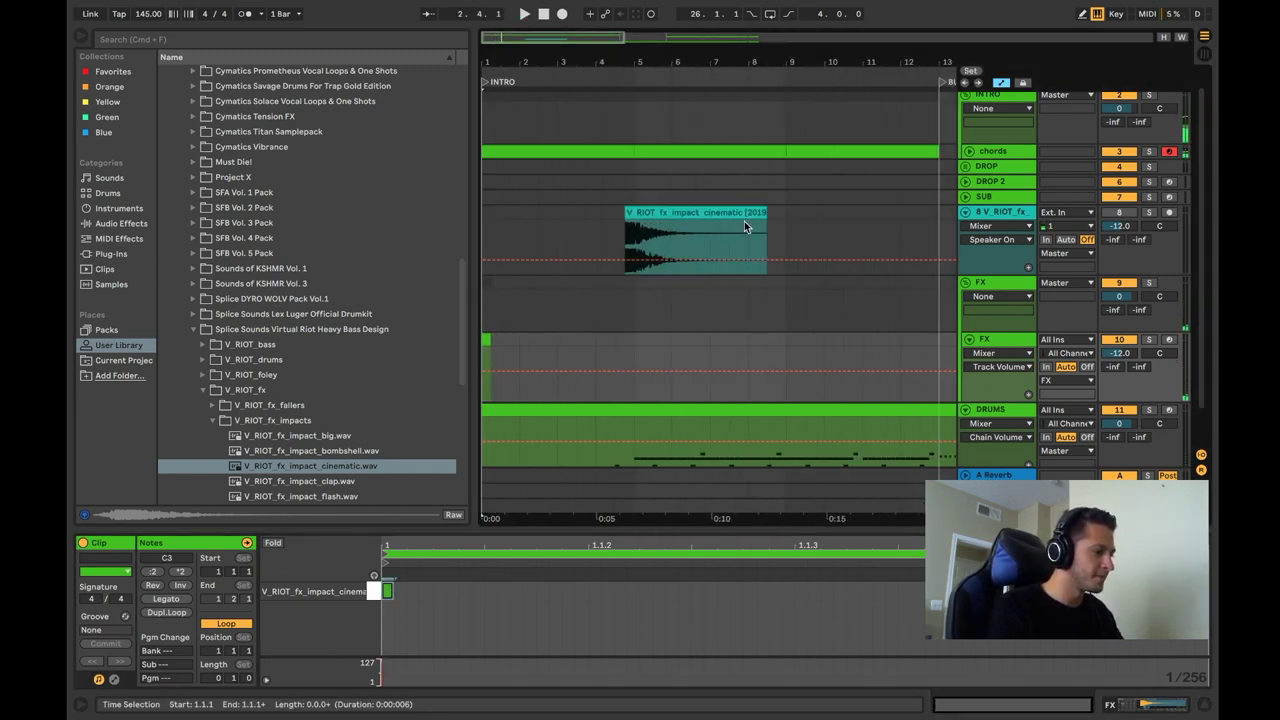
# - Delete the original impact audio clip and play the arrangement from the start
pyautogui.click(744, 221)
pyautogui.press('Delete')
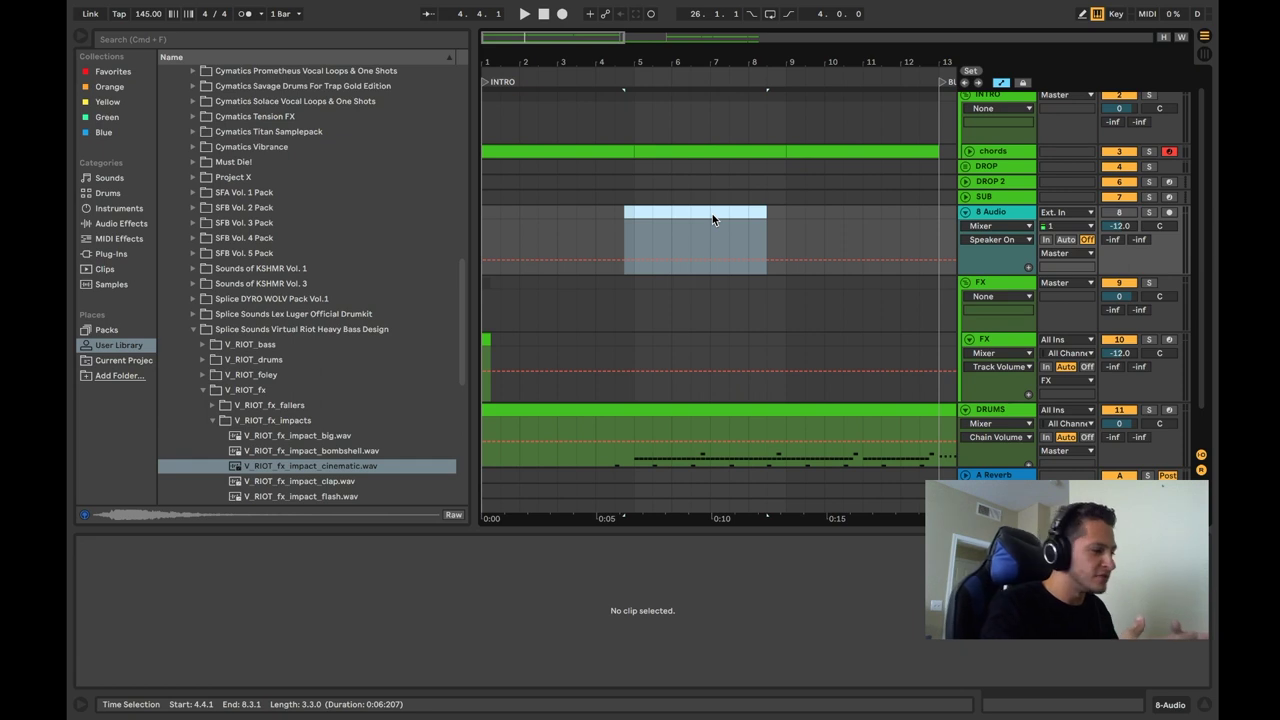
pyautogui.click(544, 15)
pyautogui.press('space')
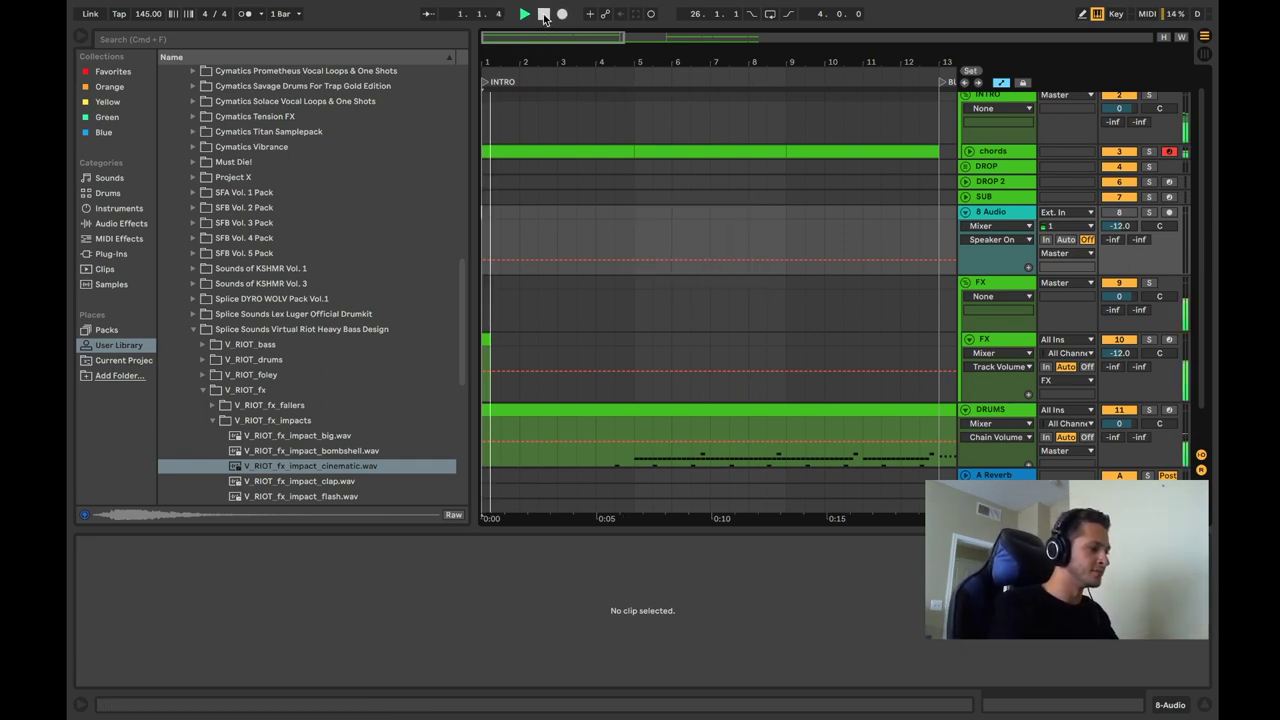
# - Browse to the V_RIOT_fx_risers folder and preview riser samples
pyautogui.click(1017, 340)
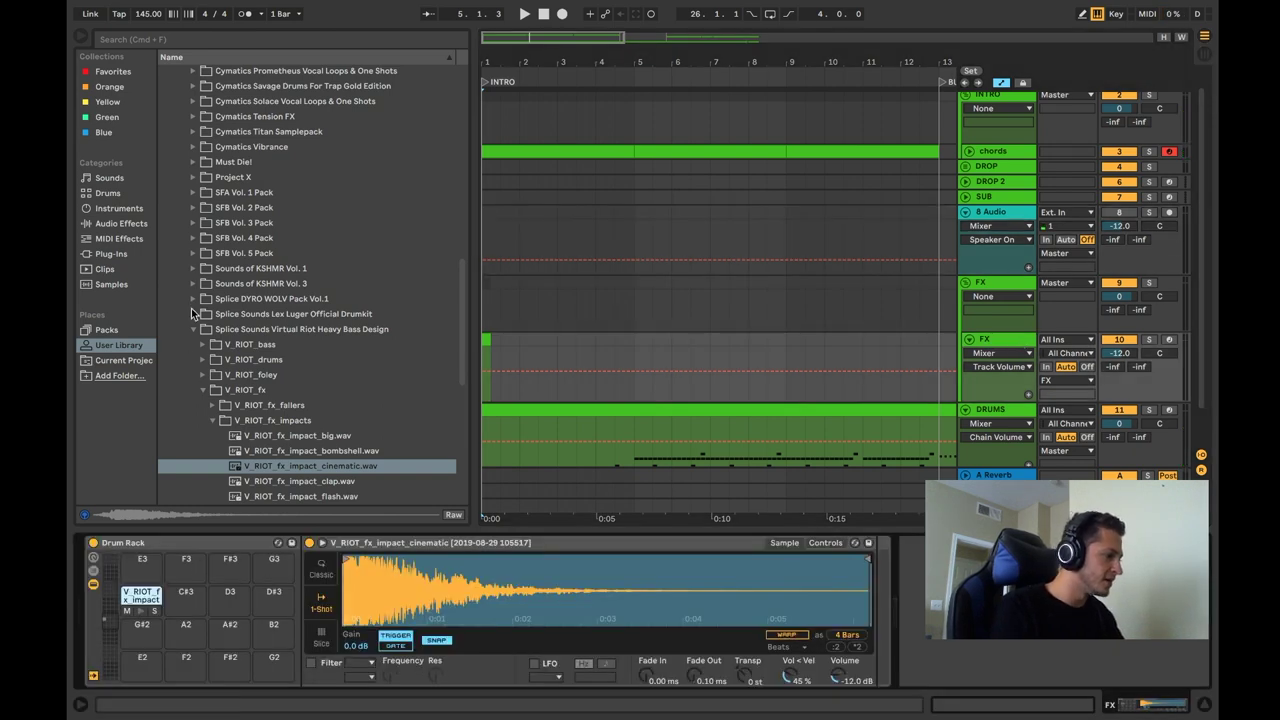
pyautogui.click(193, 329)
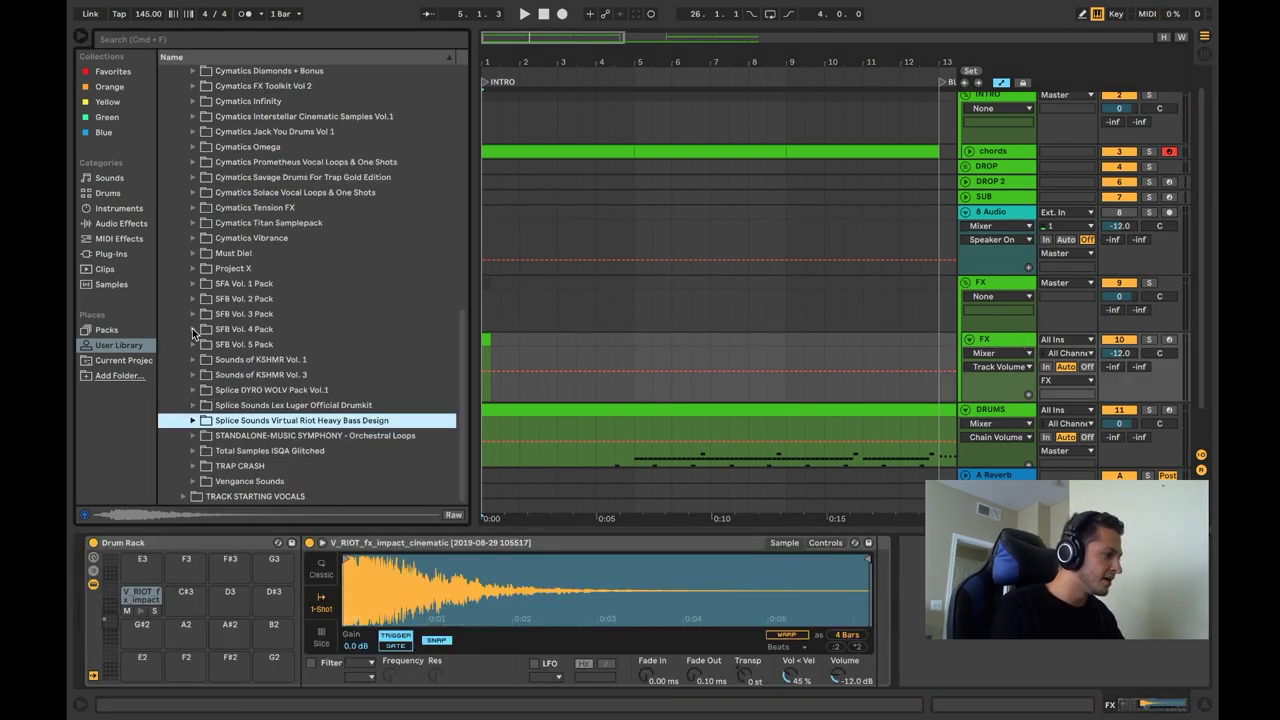
pyautogui.click(193, 421)
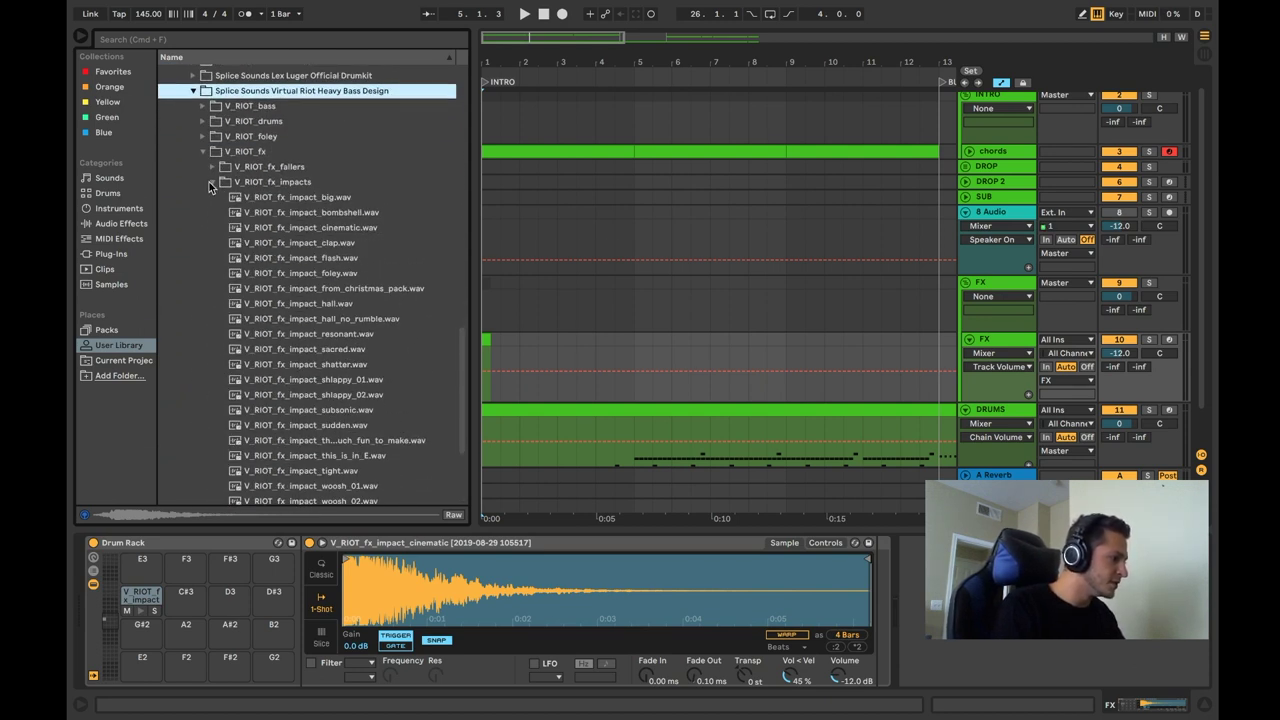
pyautogui.click(211, 184)
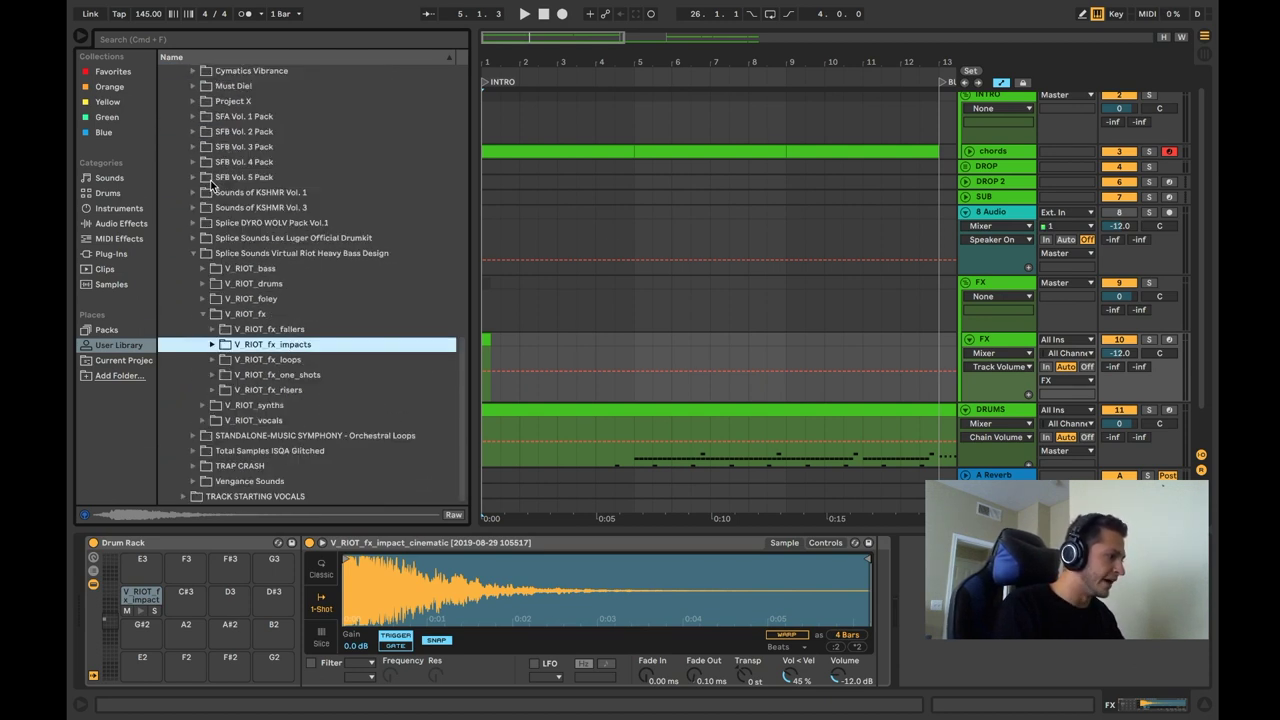
pyautogui.click(213, 390)
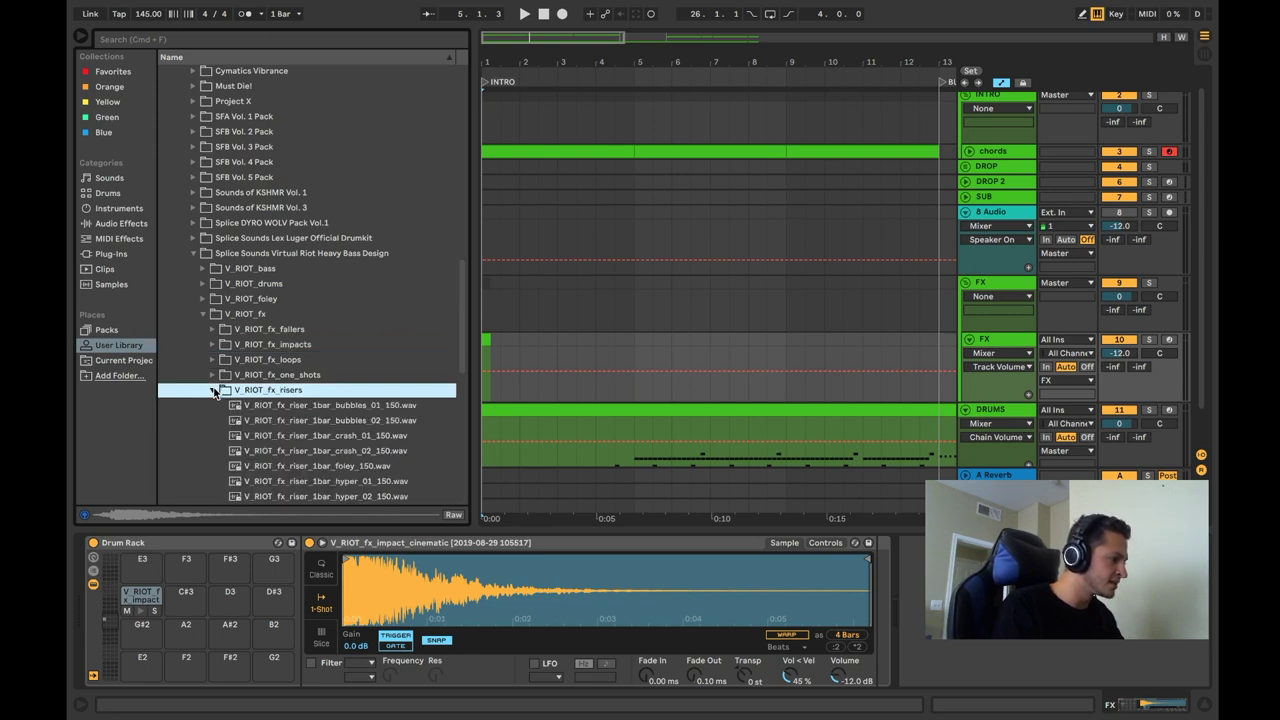
pyautogui.click(278, 400)
pyautogui.click(310, 447)
pyautogui.scroll(-3, 310, 447)
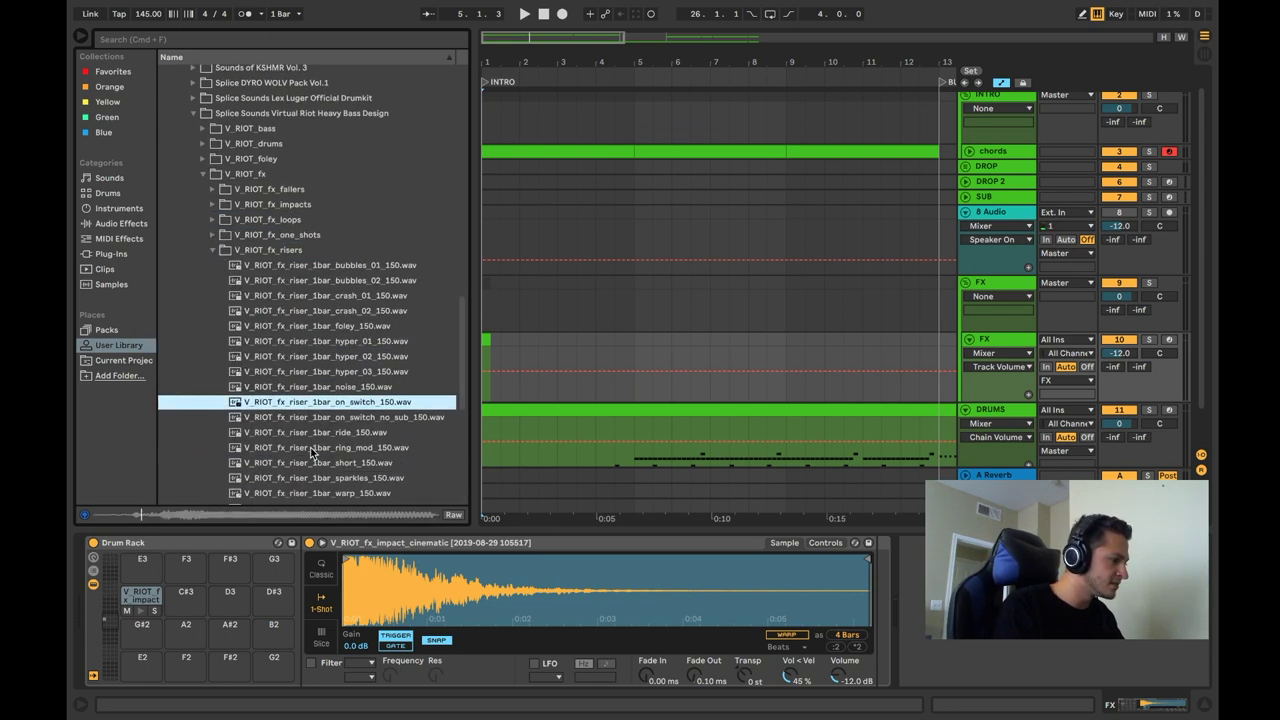
# - Place V_RIOT_fx_riser_1bar_noise_150.wav at bar 4 and load it onto the FX C#3 pad
pyautogui.click(329, 330)
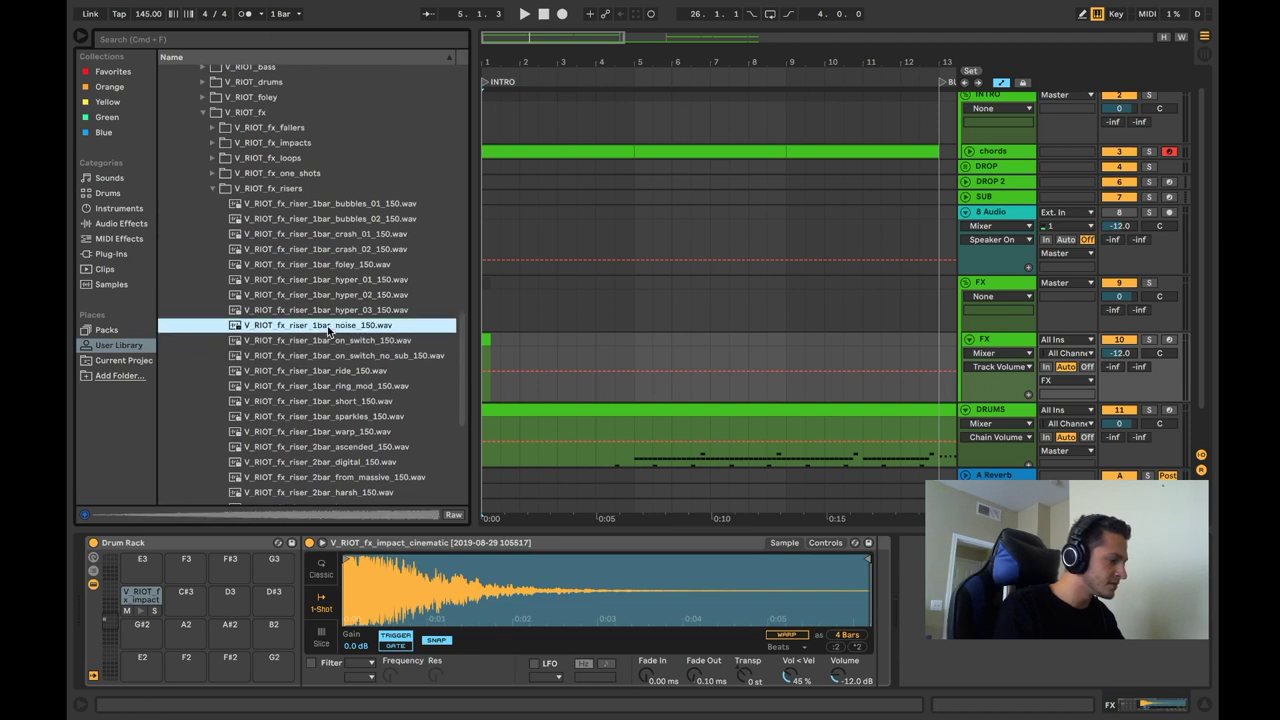
pyautogui.scroll(-2, 749, 351)
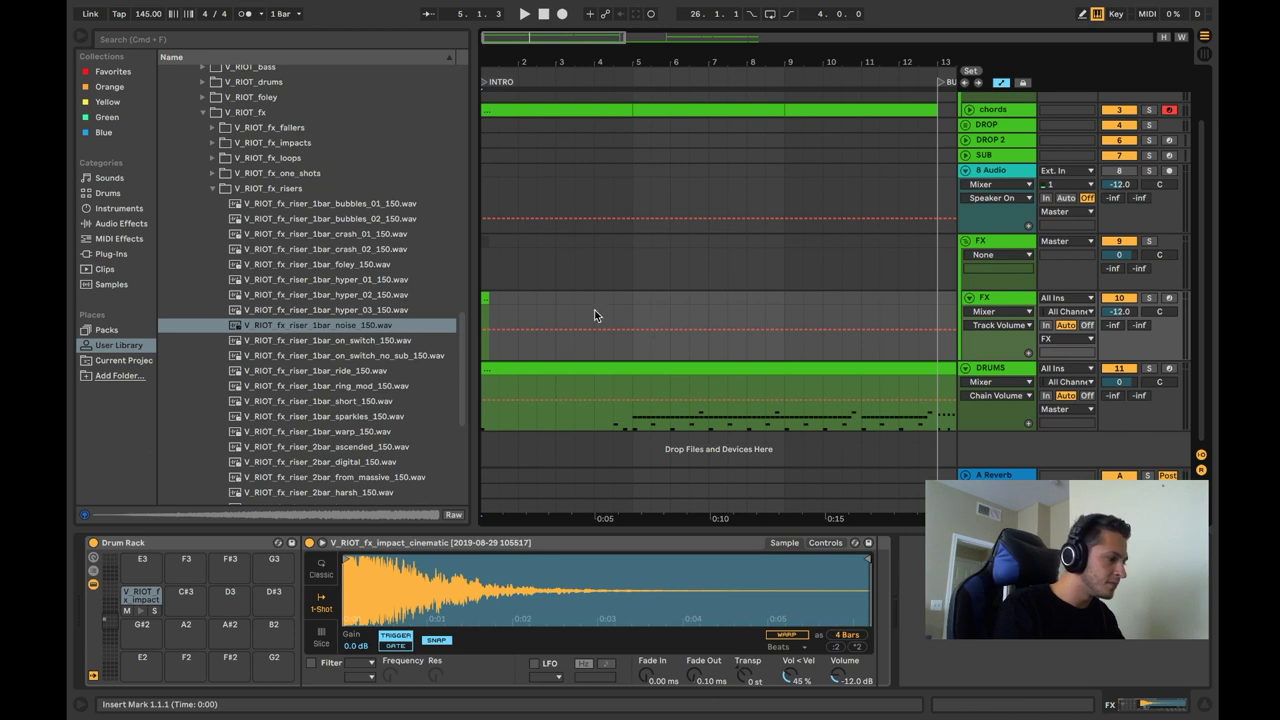
pyautogui.moveTo(300, 324); pyautogui.dragTo(601, 205)
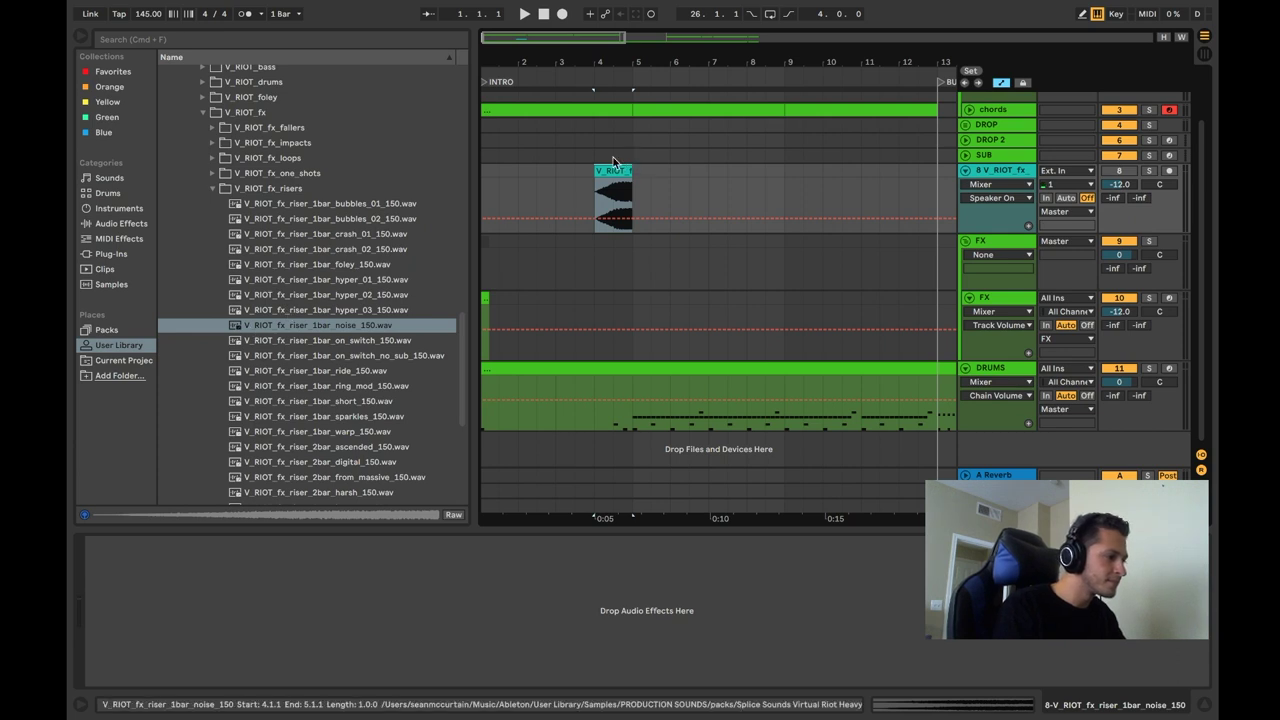
pyautogui.click(1030, 304)
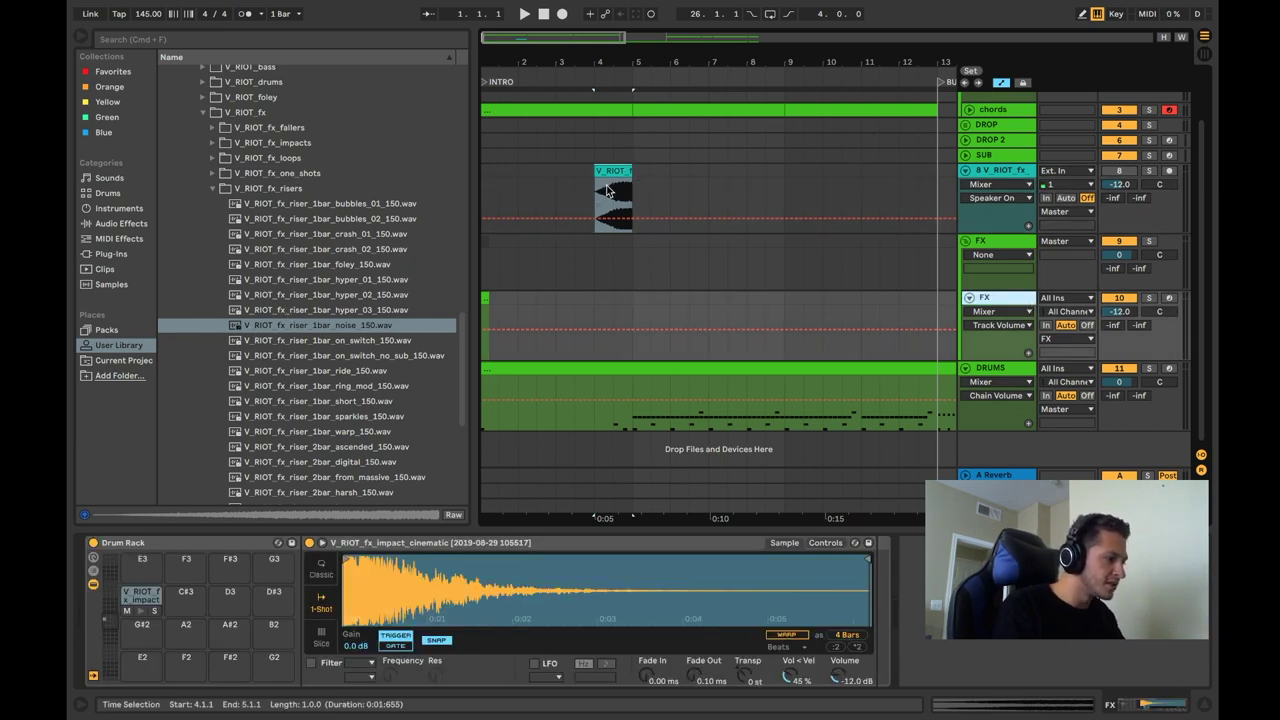
pyautogui.scroll(1, 607, 191)
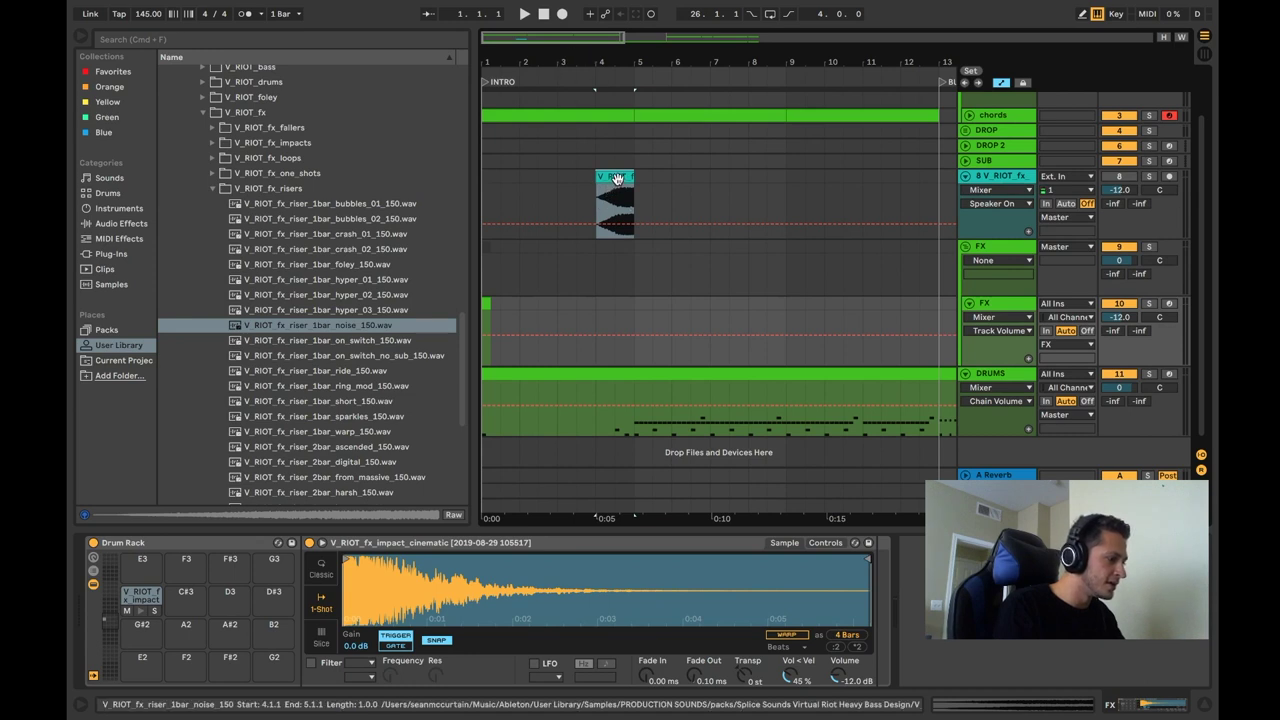
pyautogui.moveTo(617, 178); pyautogui.dragTo(142, 600)
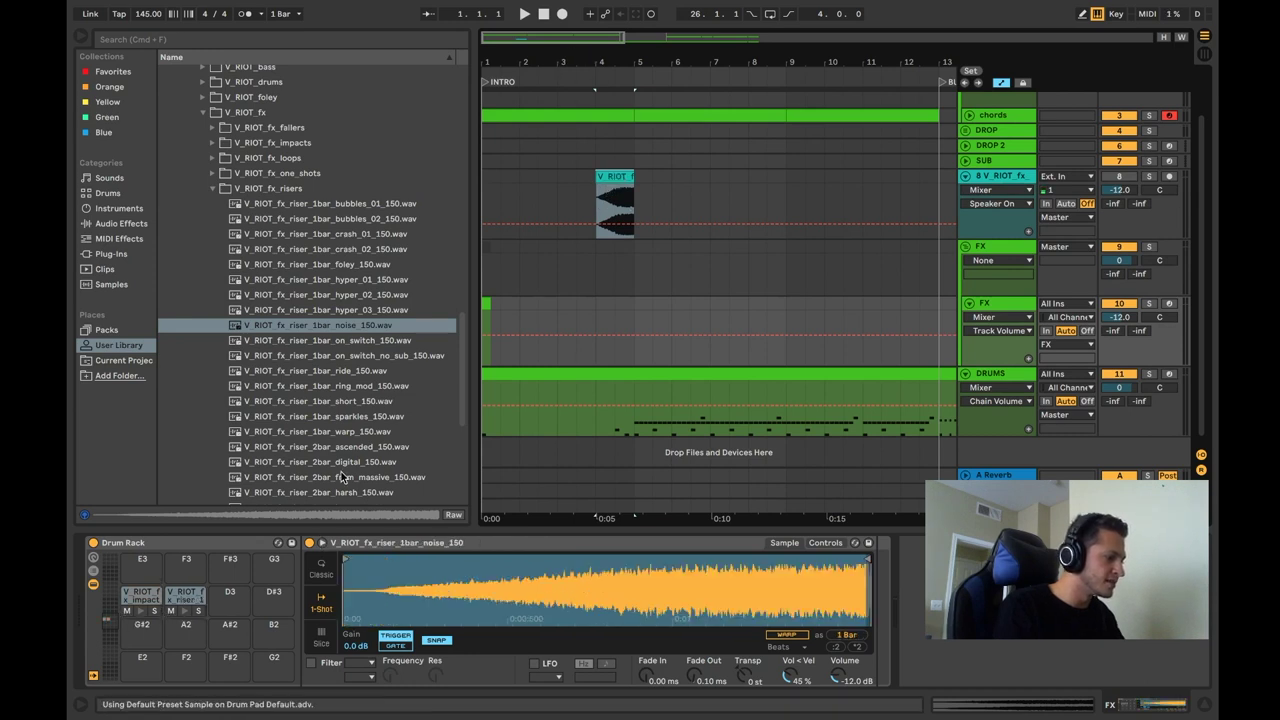
# - Create a bar 4–5 MIDI clip on FX with a note triggering the noise riser
pyautogui.moveTo(594, 311); pyautogui.dragTo(634, 310)
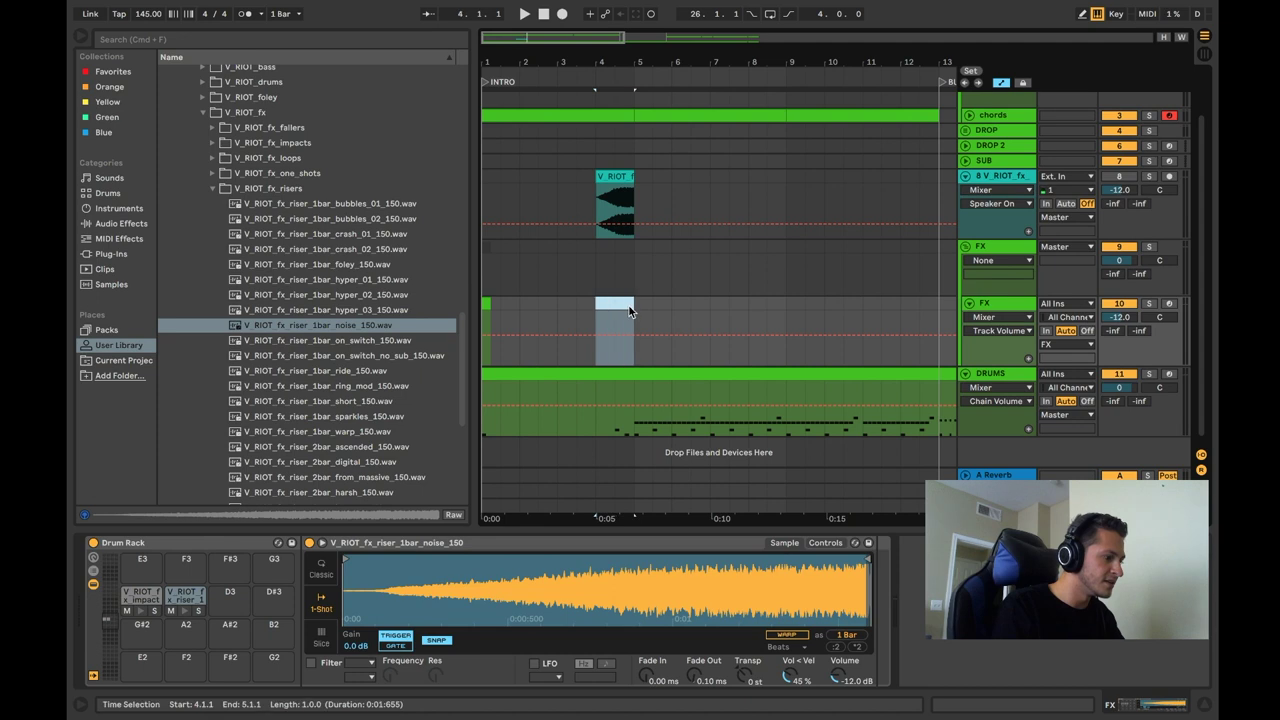
pyautogui.hotkey('ctrl', 'shift', 'm')
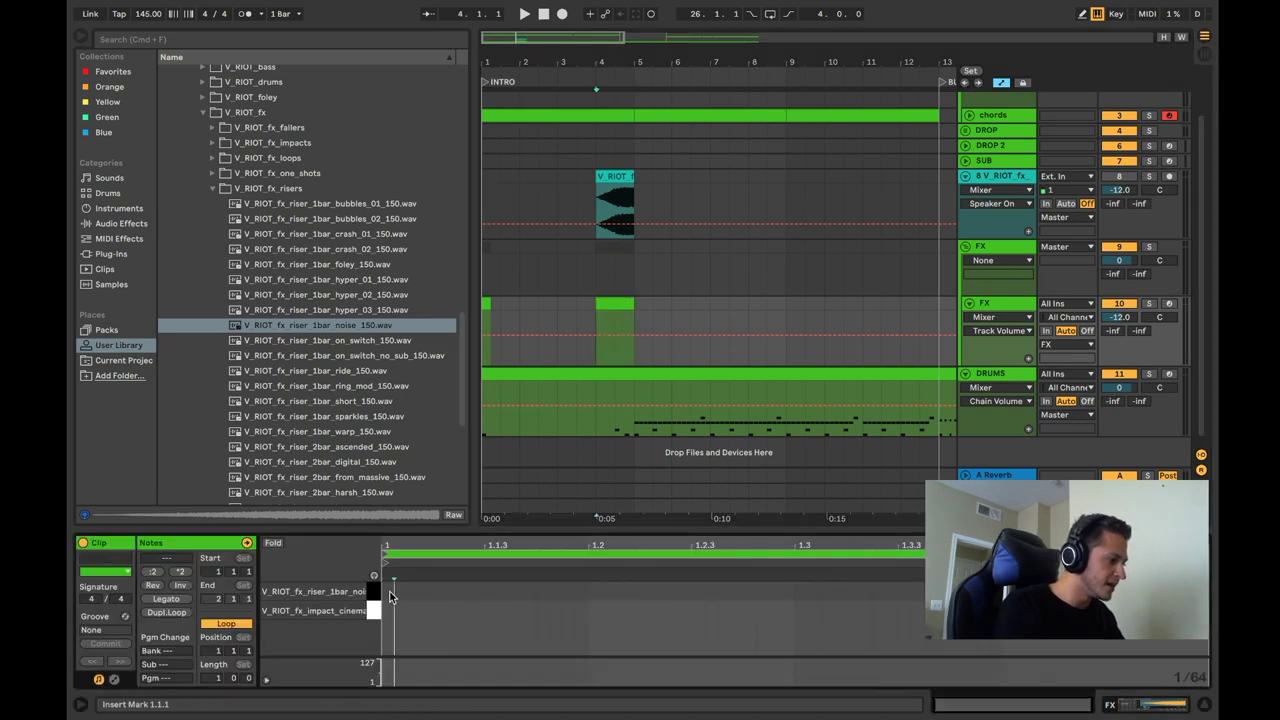
pyautogui.doubleClick(388, 591)
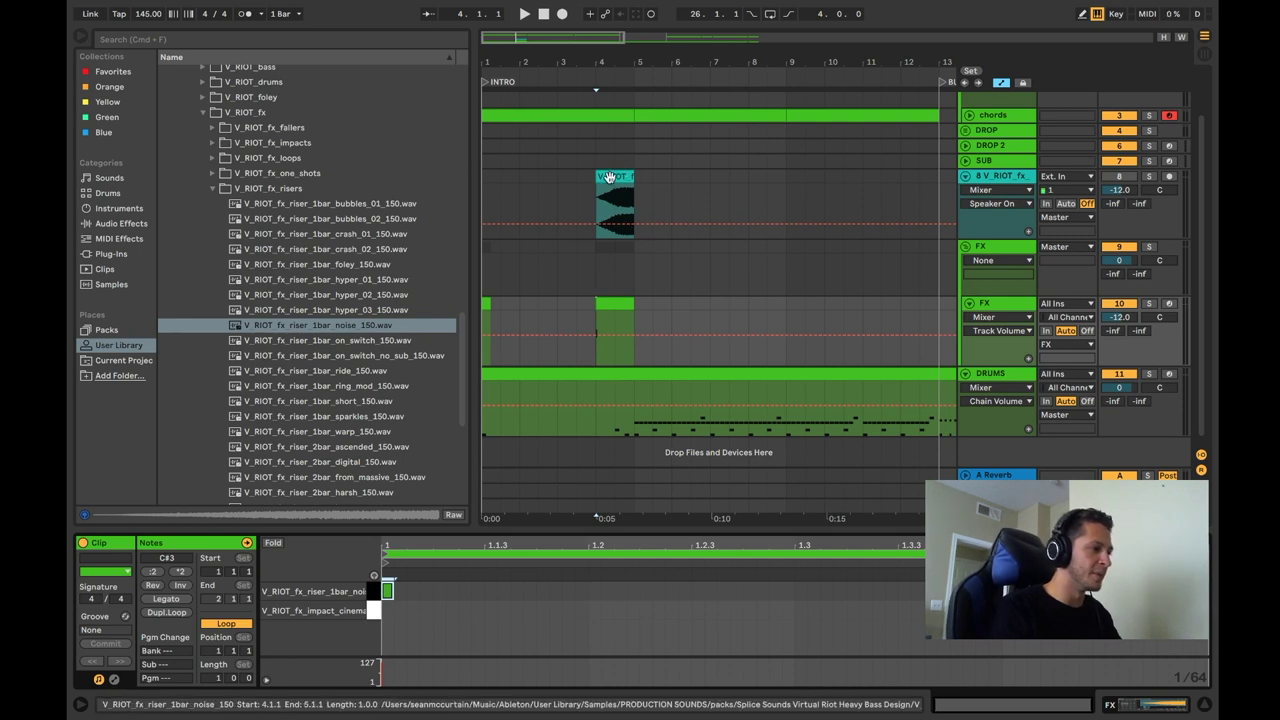
# - Zoom to the first six bars and play from bar 4 to hear the riser
pyautogui.moveTo(560, 40); pyautogui.dragTo(566, 250)
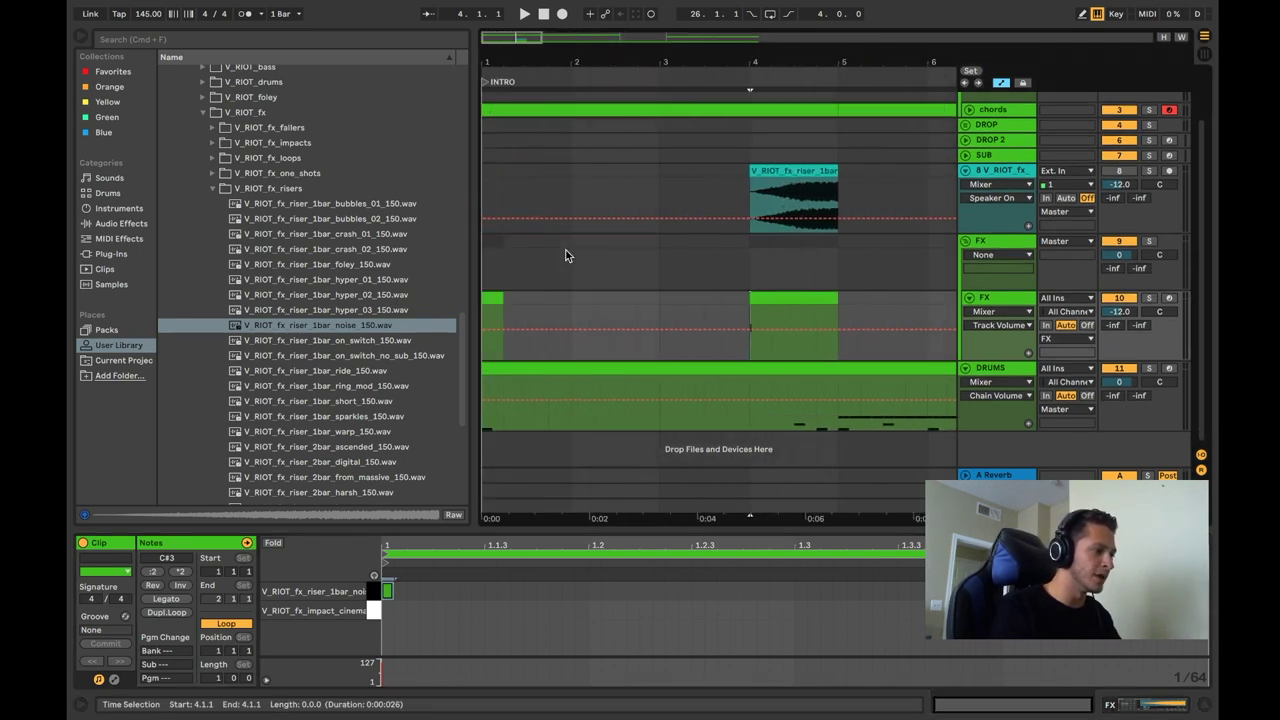
pyautogui.click(824, 170)
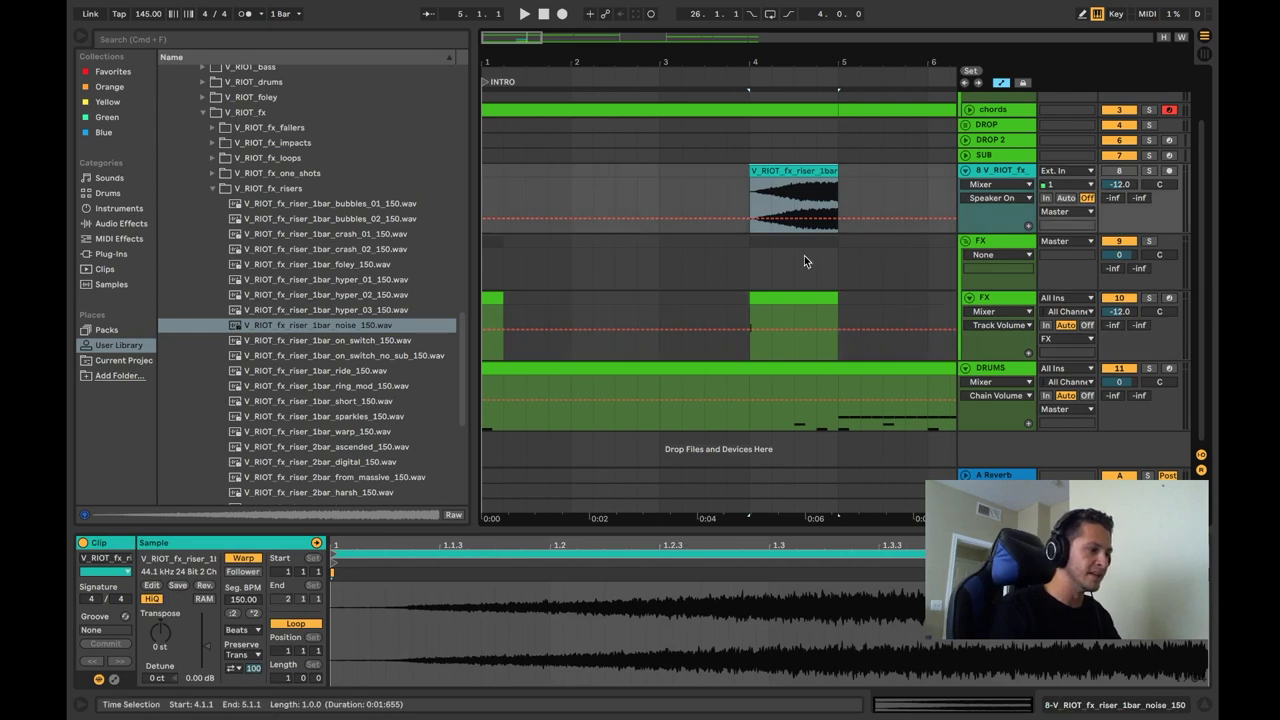
pyautogui.click(754, 262)
pyautogui.press('space')
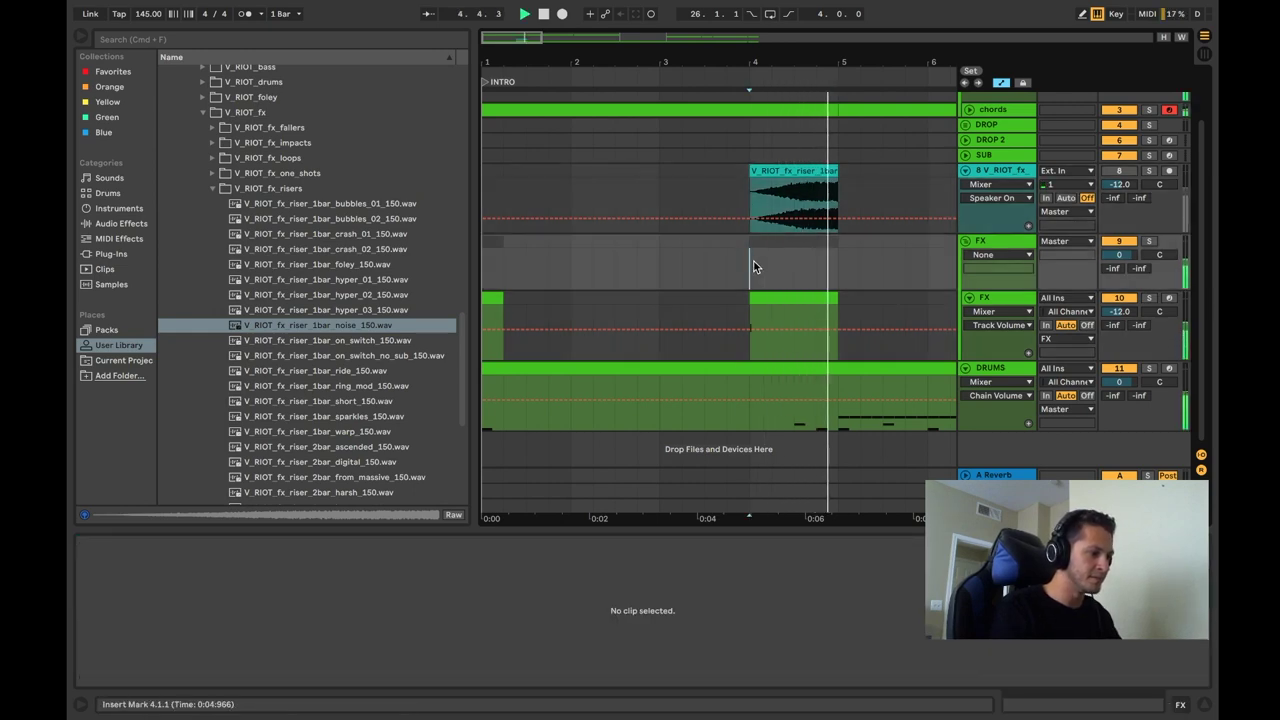
pyautogui.press('space')
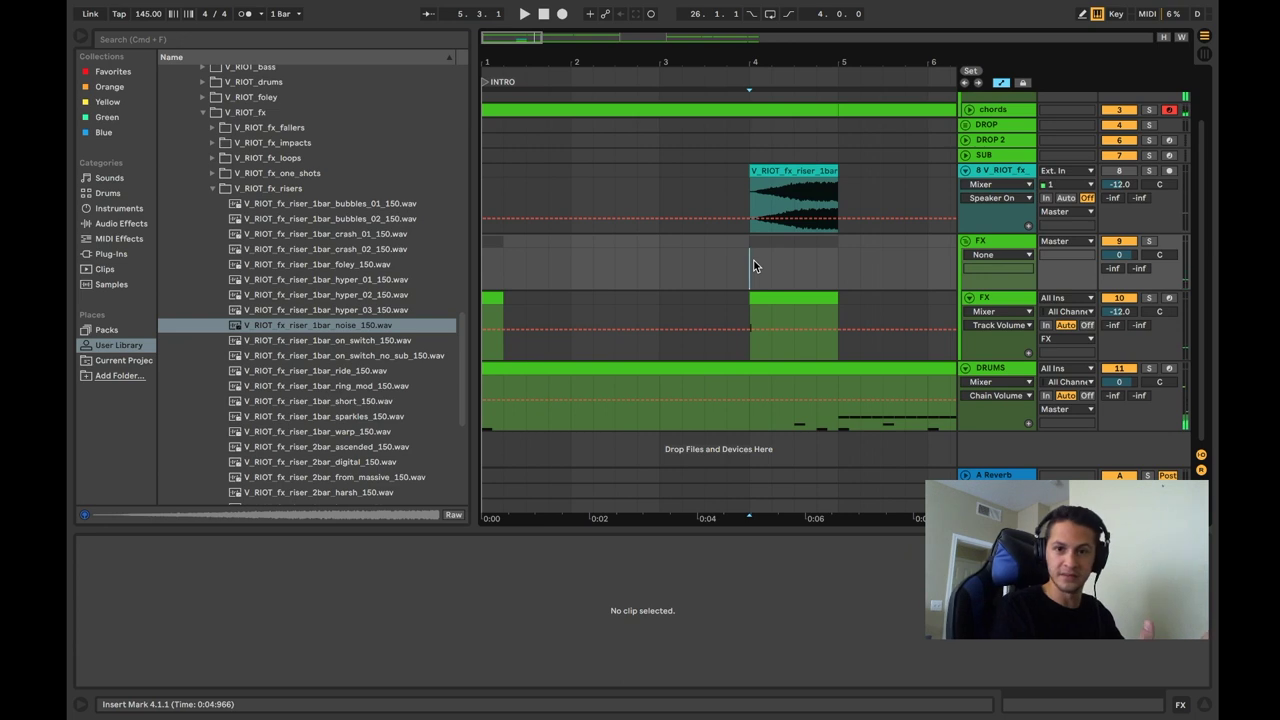
pyautogui.click(818, 172)
# - Delete the riser audio clip
pyautogui.press('Delete')
pyautogui.hscroll(2, 743, 196)
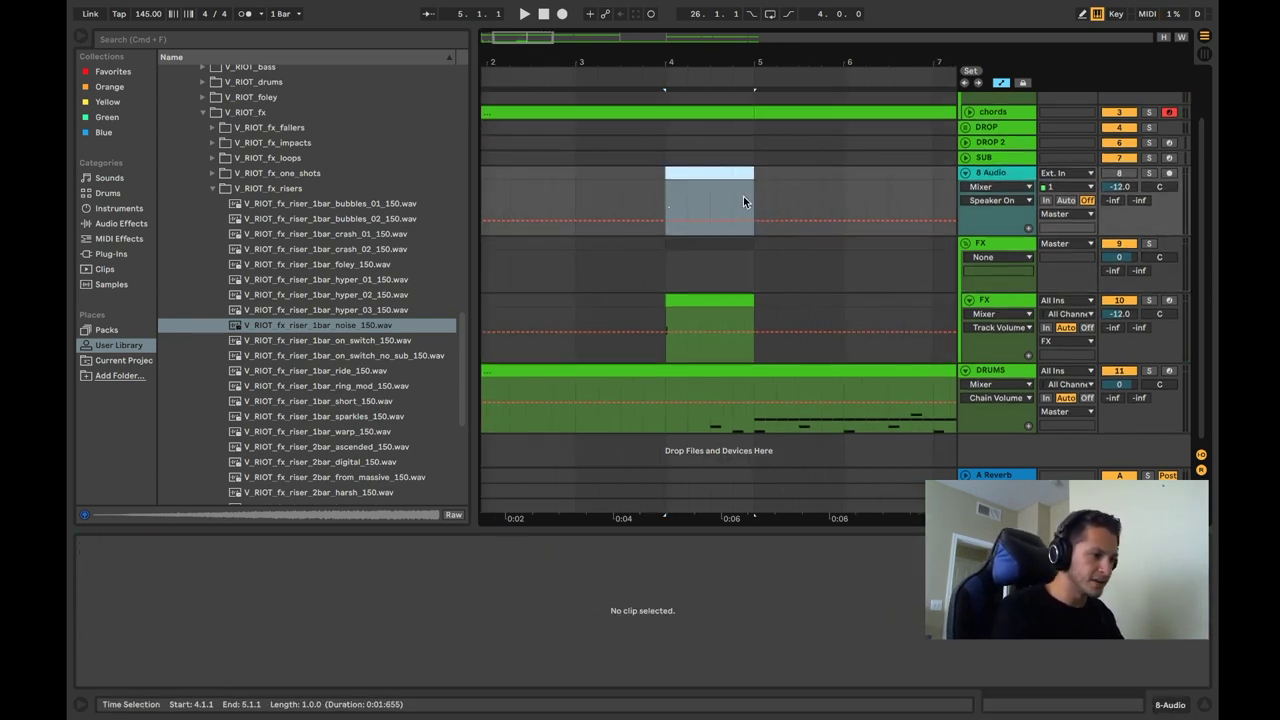
pyautogui.click(681, 315)
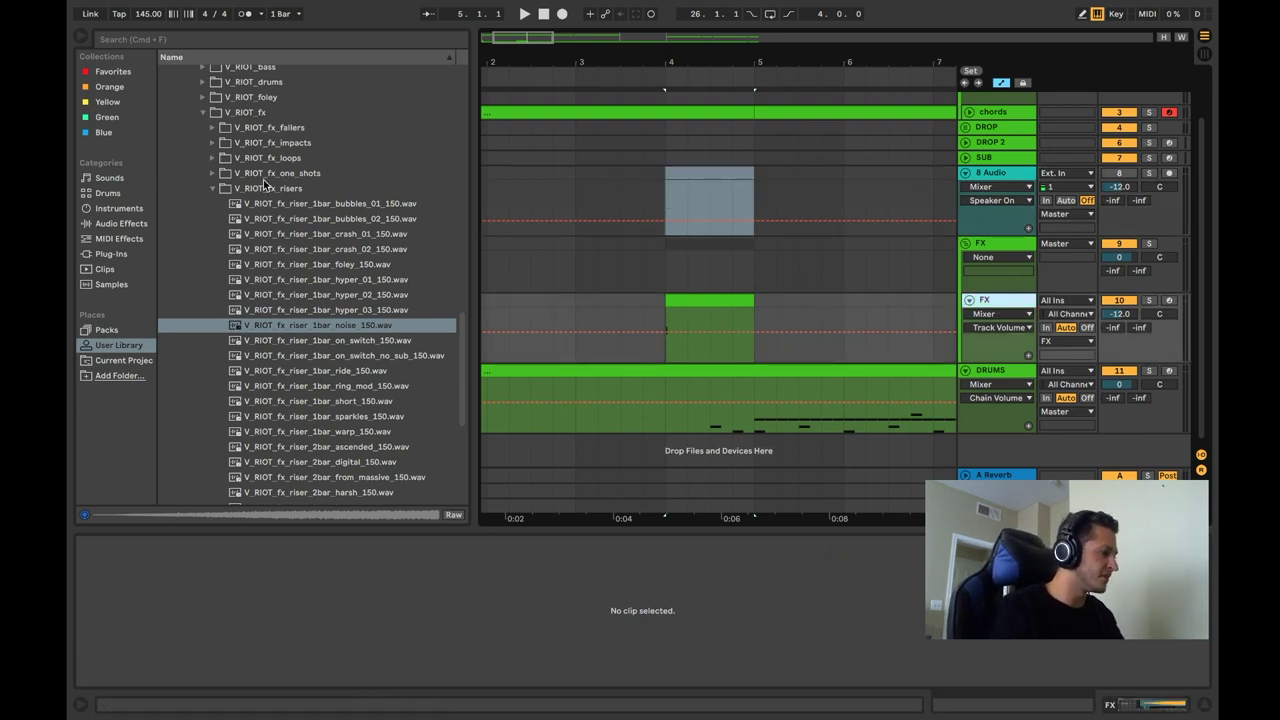
# - Collapse the risers folder and preview V_RIOT_fx_impact_hall.wav in the impacts folder
pyautogui.click(203, 190)
pyautogui.click(212, 190)
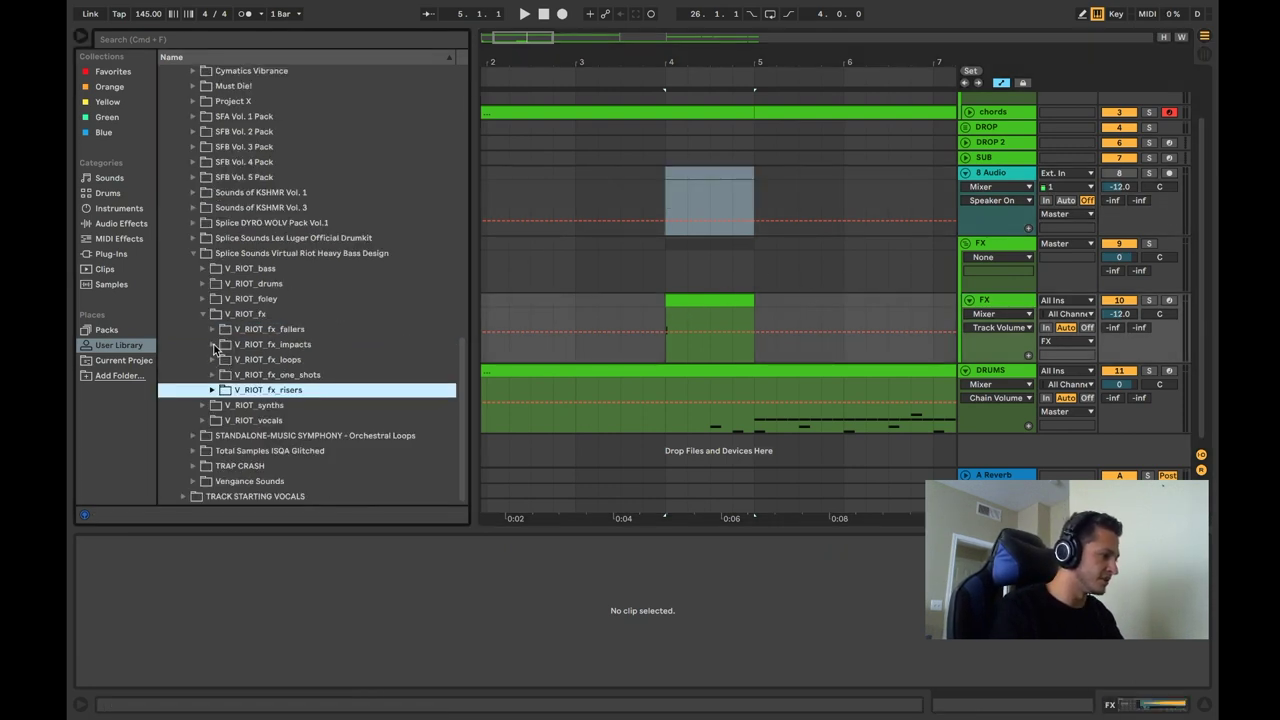
pyautogui.click(212, 344)
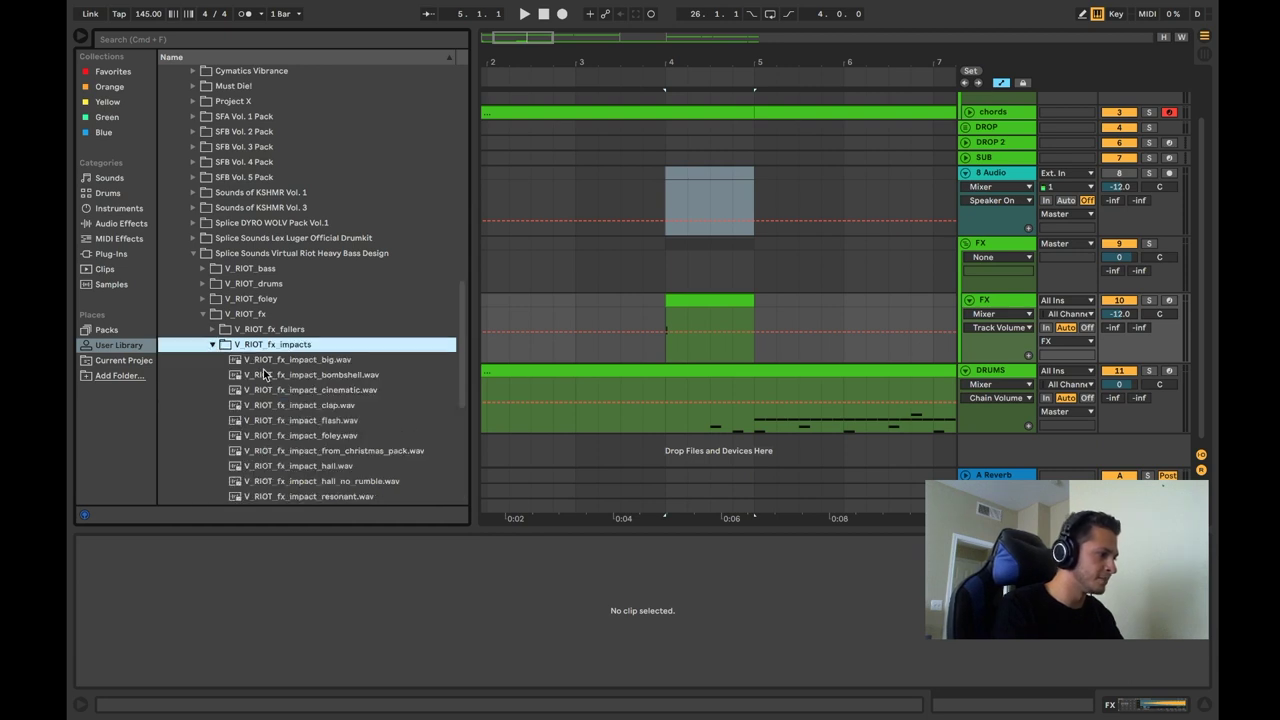
pyautogui.click(302, 465)
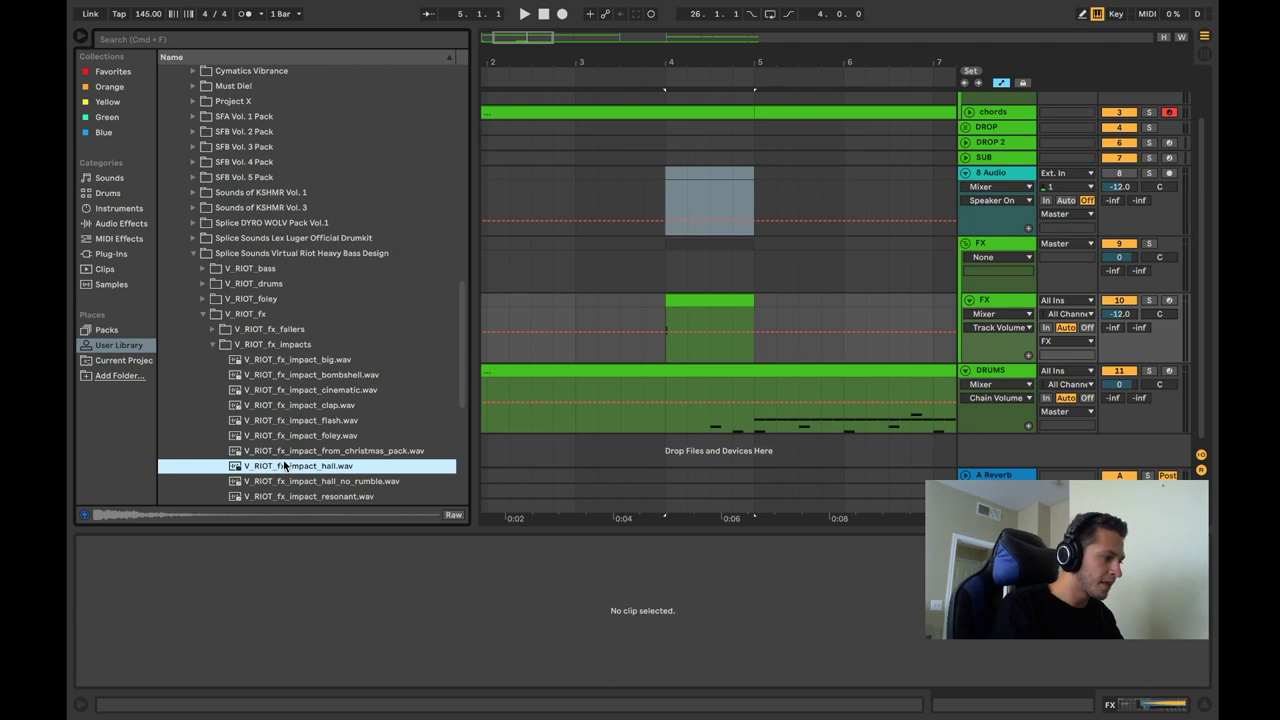
# - Create an empty one-bar MIDI clip at bar 5 on the FX track
pyautogui.click(1000, 301)
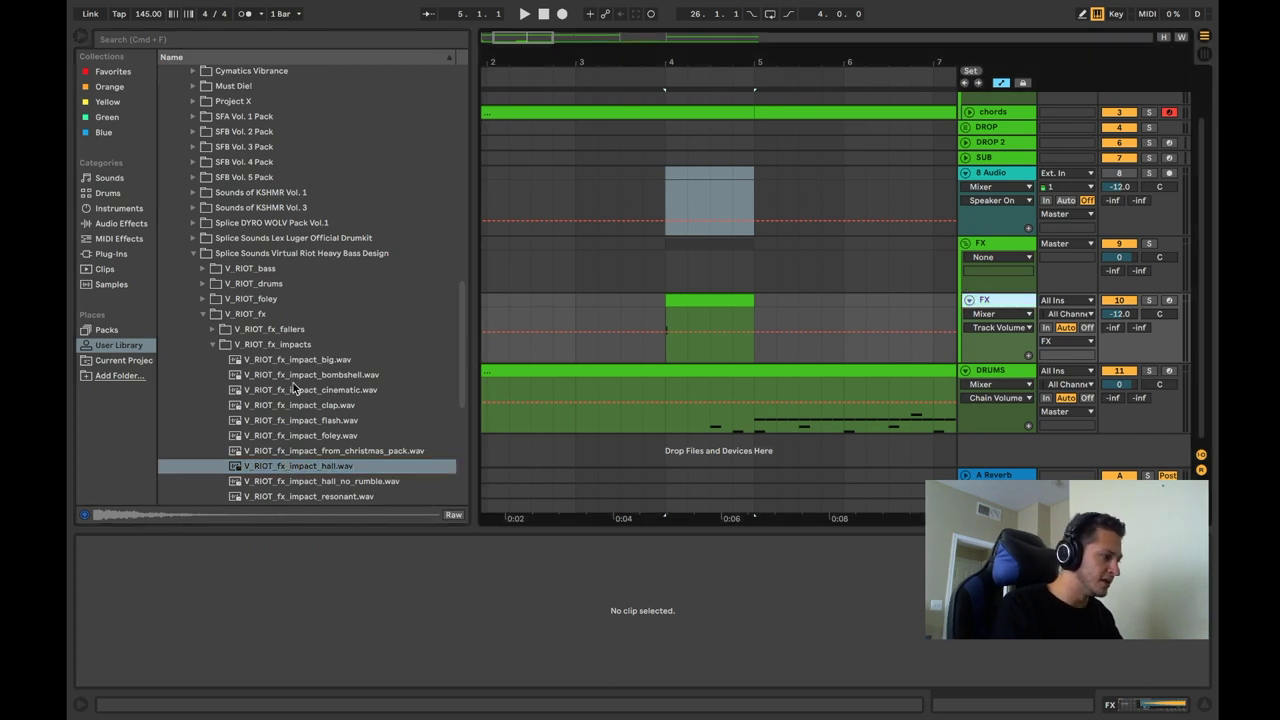
pyautogui.moveTo(755, 302); pyautogui.dragTo(837, 305)
pyautogui.press('super+m')
pyautogui.press('super+m')
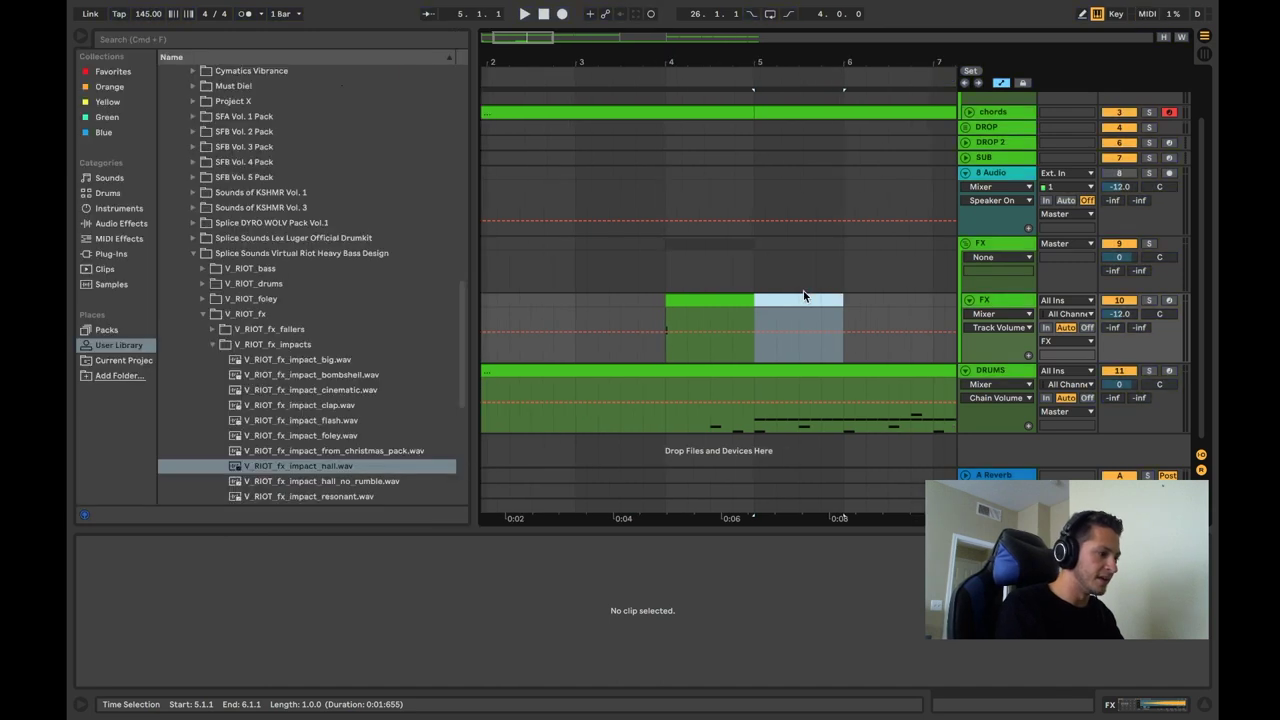
pyautogui.press('super+shift+m')
# - Load the hall impact onto pad D3 and add a D3 note to trigger it
pyautogui.click(1140, 708)
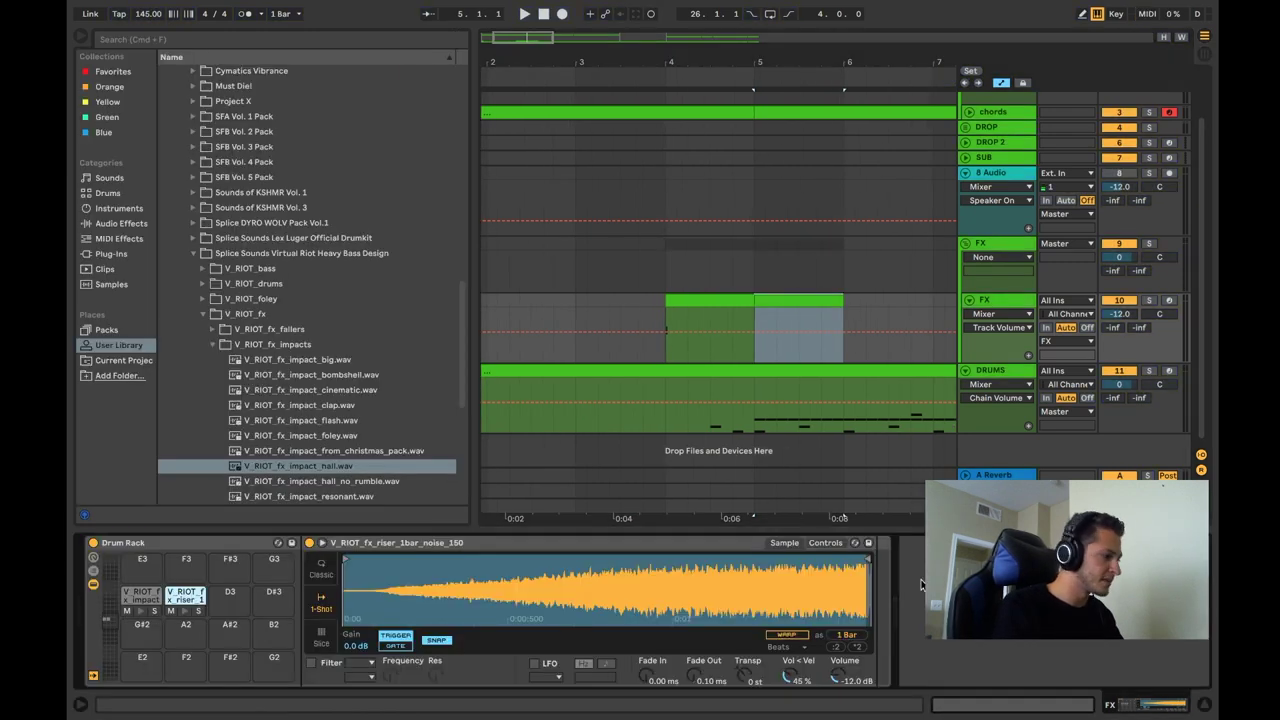
pyautogui.moveTo(278, 473); pyautogui.dragTo(230, 600)
pyautogui.click(766, 300)
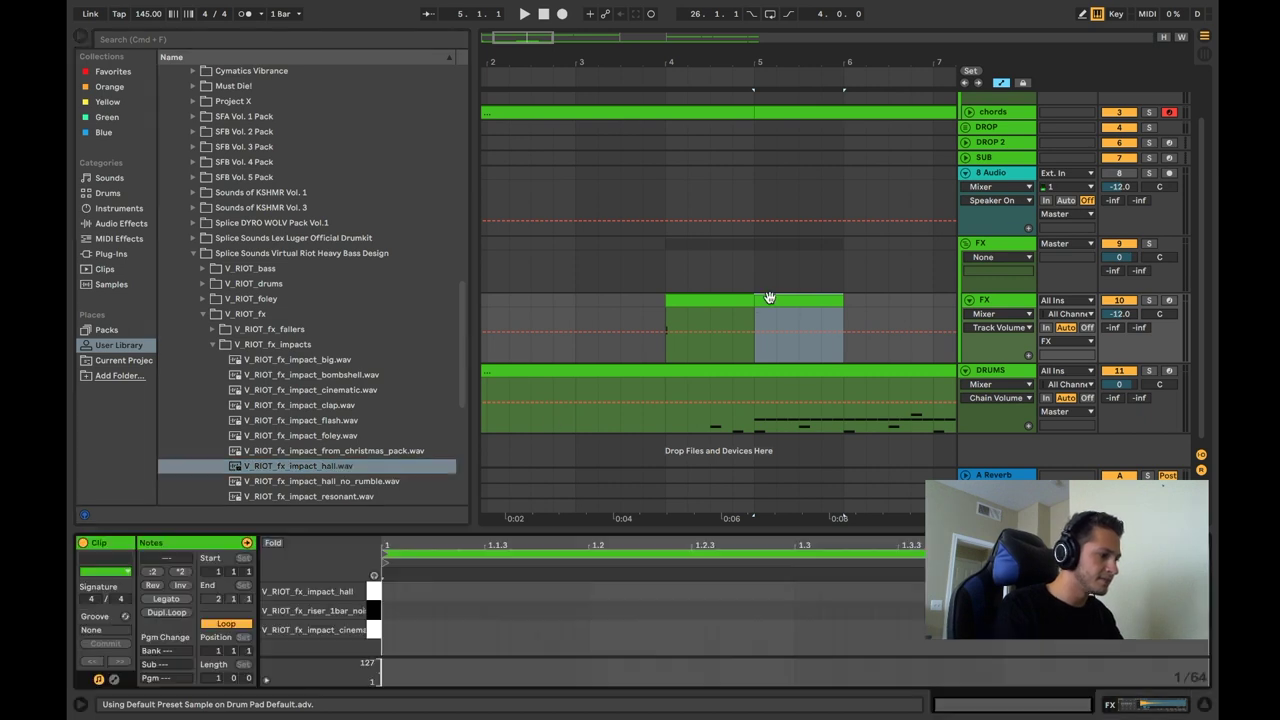
pyautogui.doubleClick(383, 590)
pyautogui.press('space')
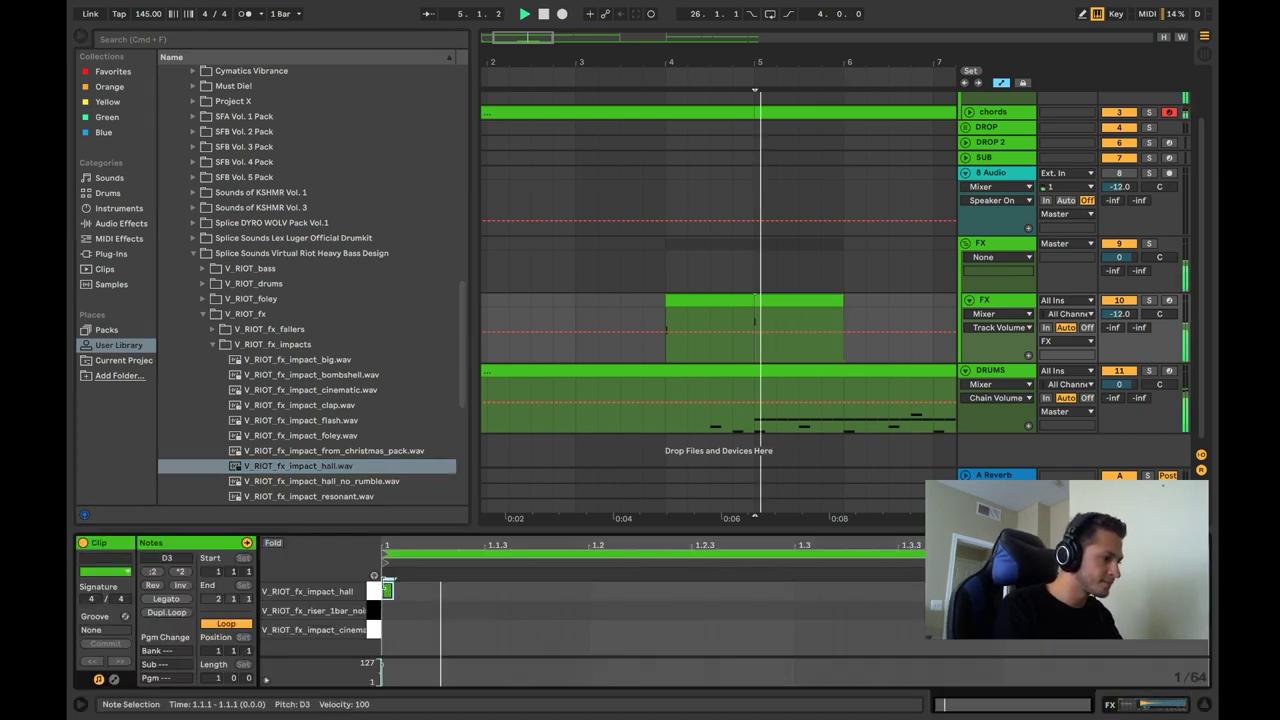
# - Zoom the arrangement out and play from 1.1.1 to hear the intro's new riser and impact
pyautogui.moveTo(538, 53); pyautogui.dragTo(536, 36)
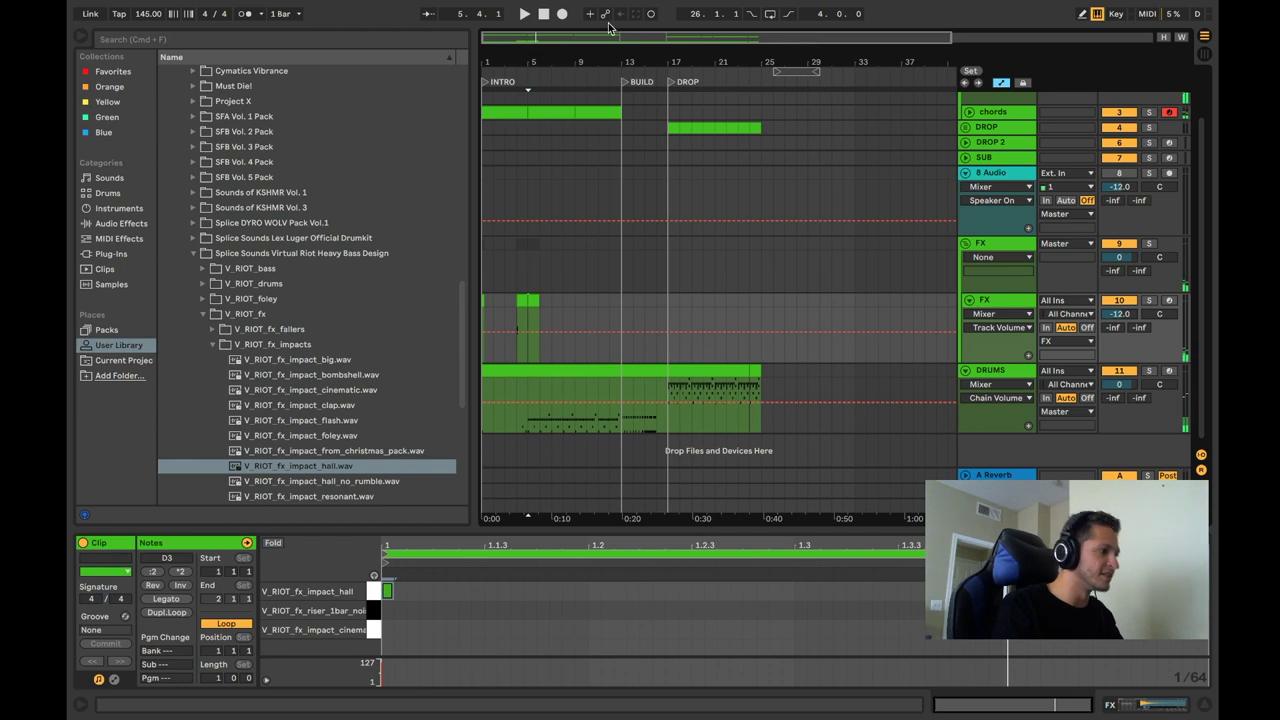
pyautogui.click(544, 14)
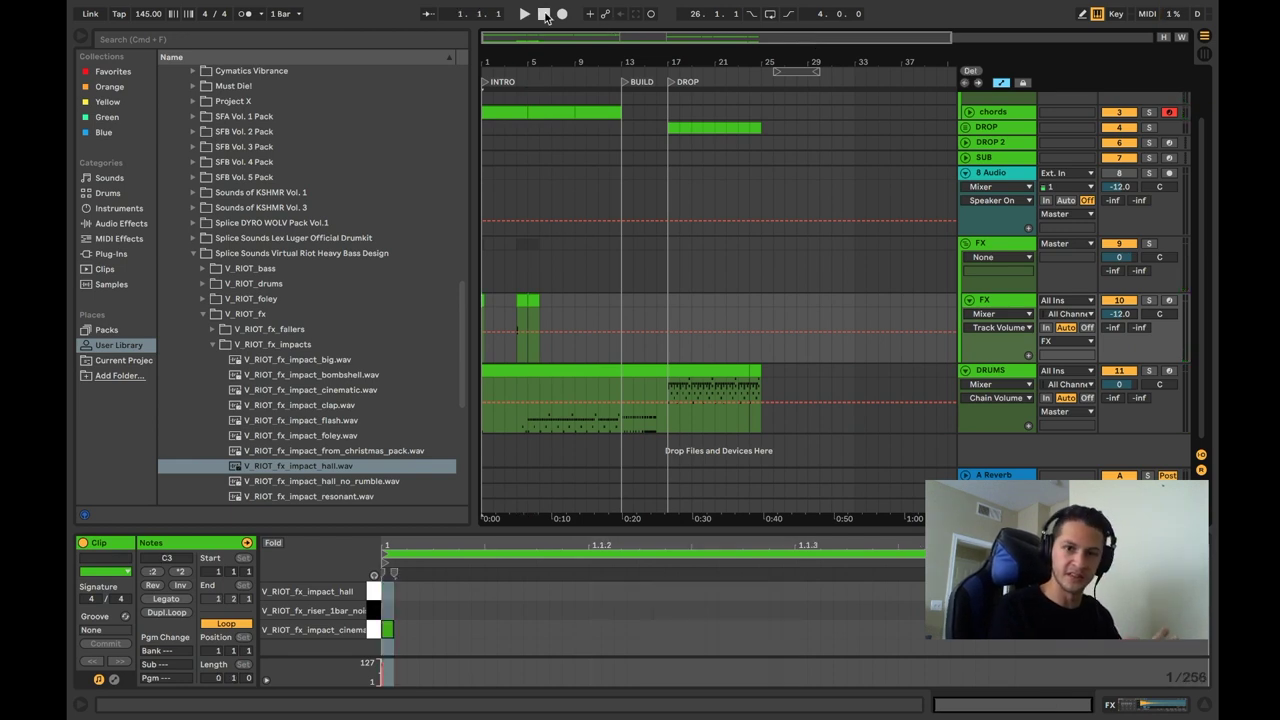
pyautogui.press('space')
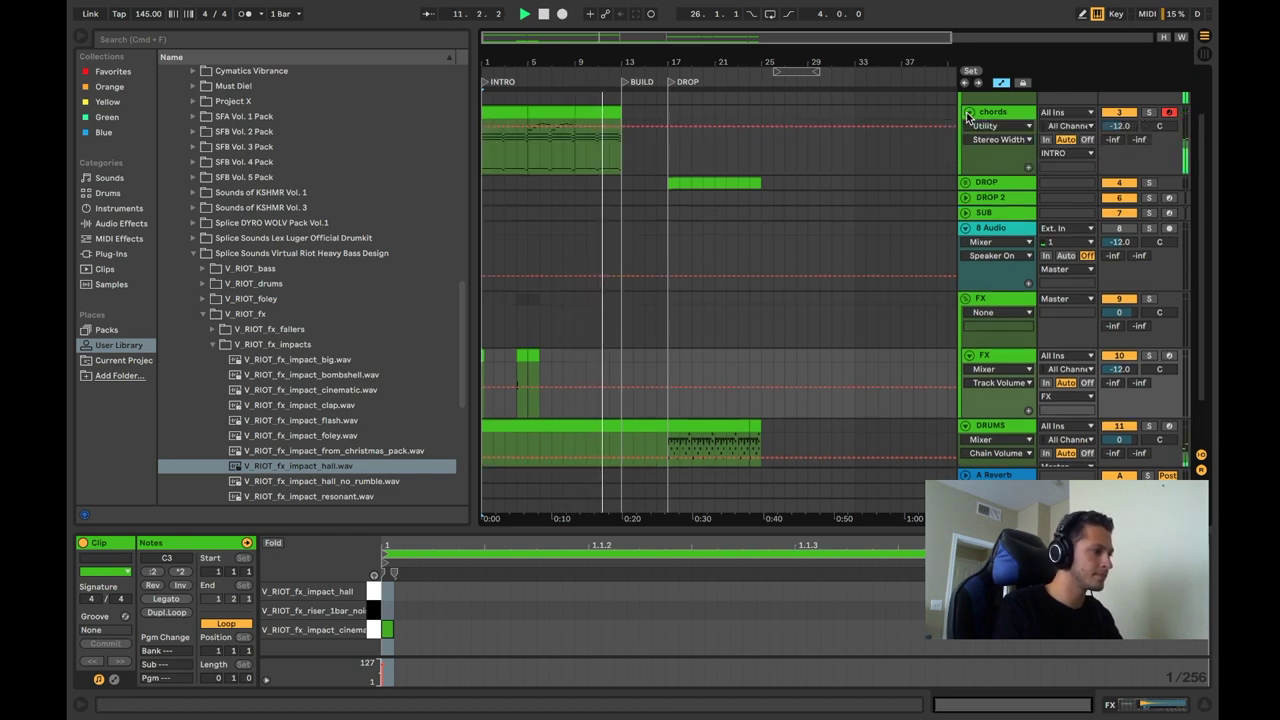
# - Stop playback and play the song from bar 13 to audition the build
pyautogui.click(565, 113)
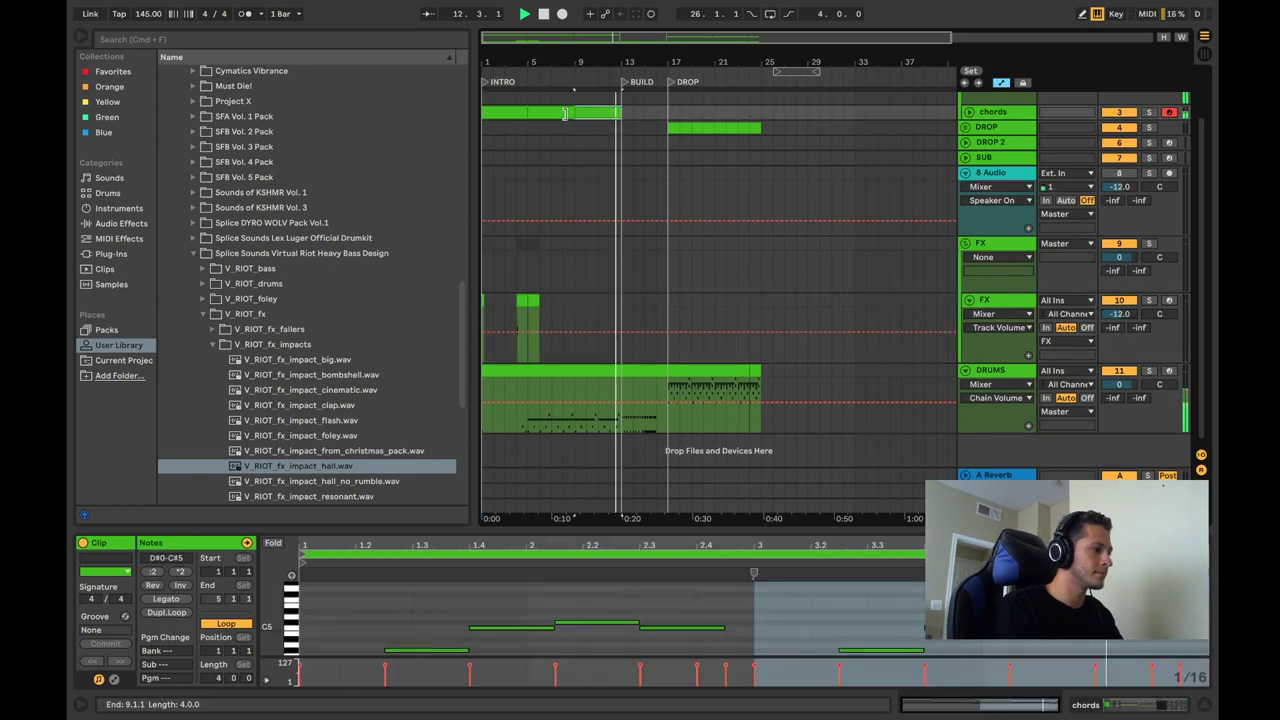
pyautogui.press('space')
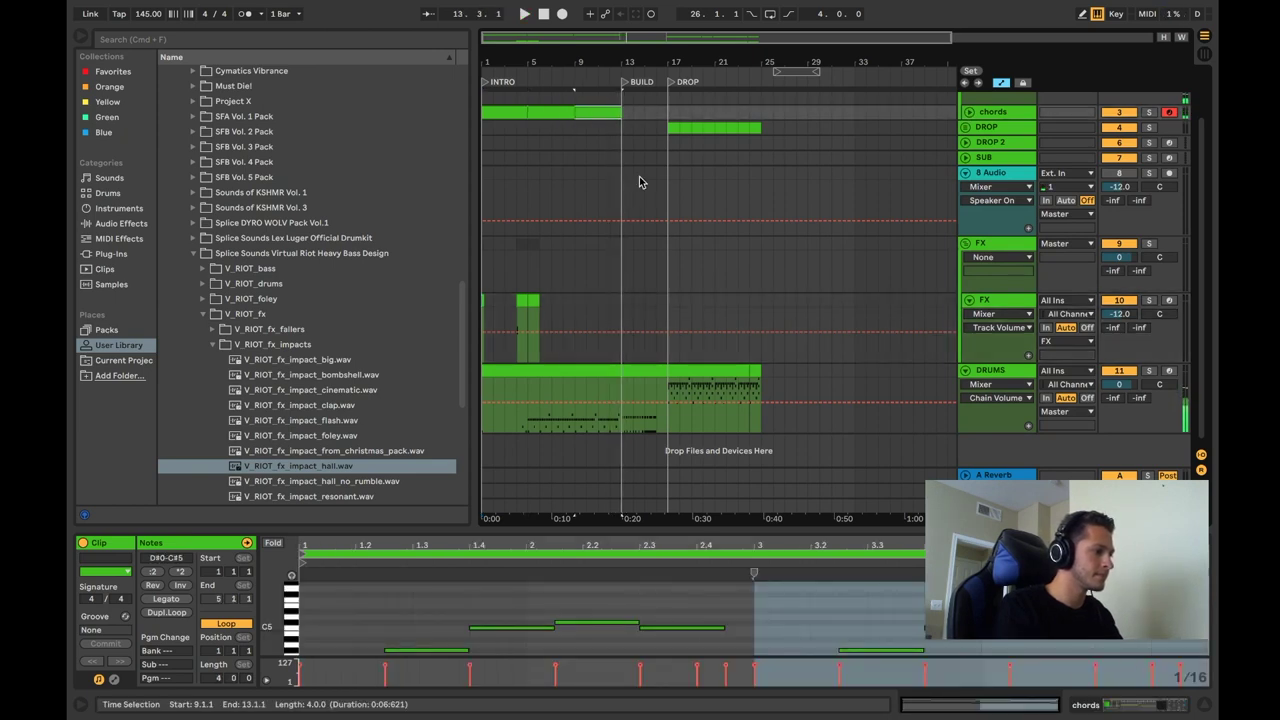
pyautogui.moveTo(622, 112); pyautogui.dragTo(658, 112)
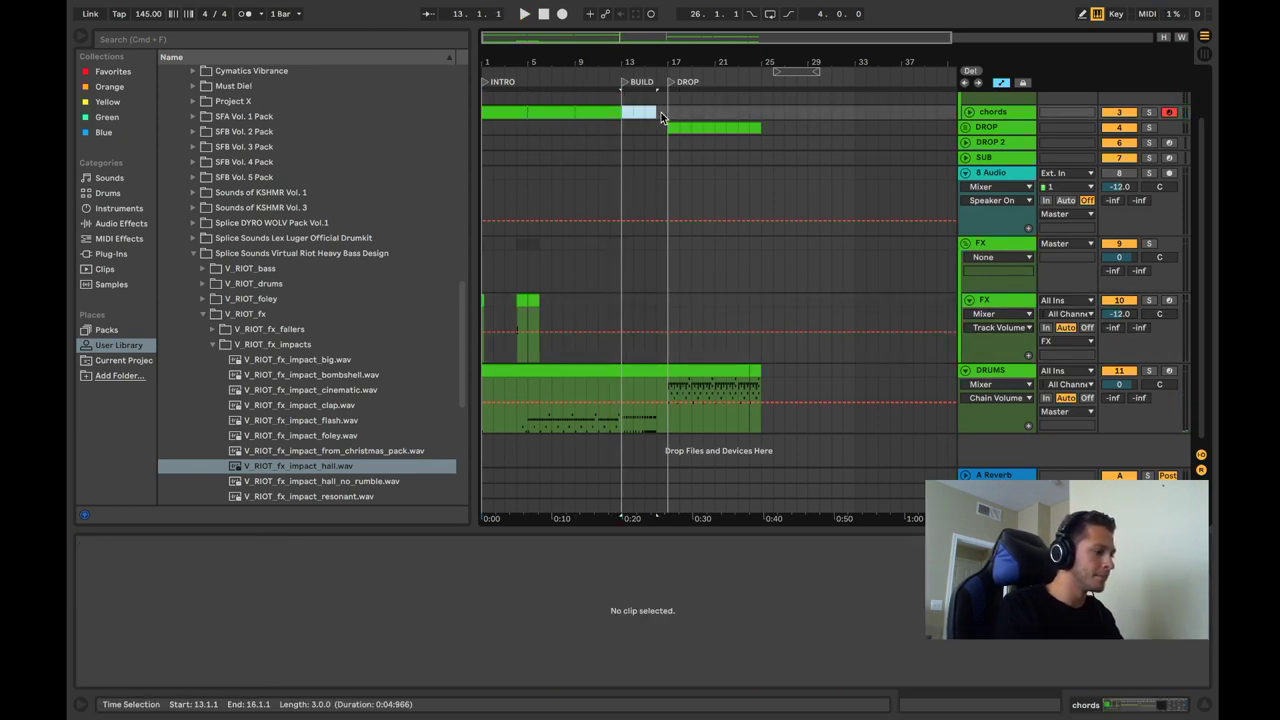
pyautogui.click(622, 313)
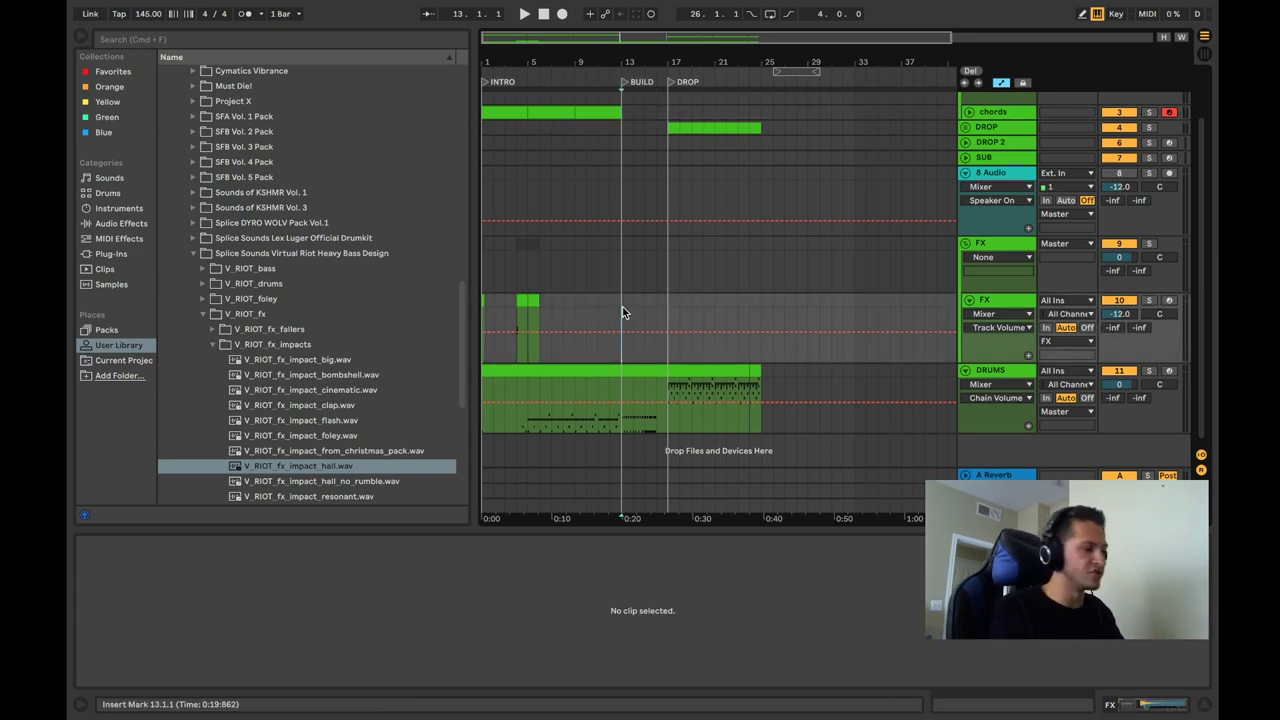
pyautogui.press('space')
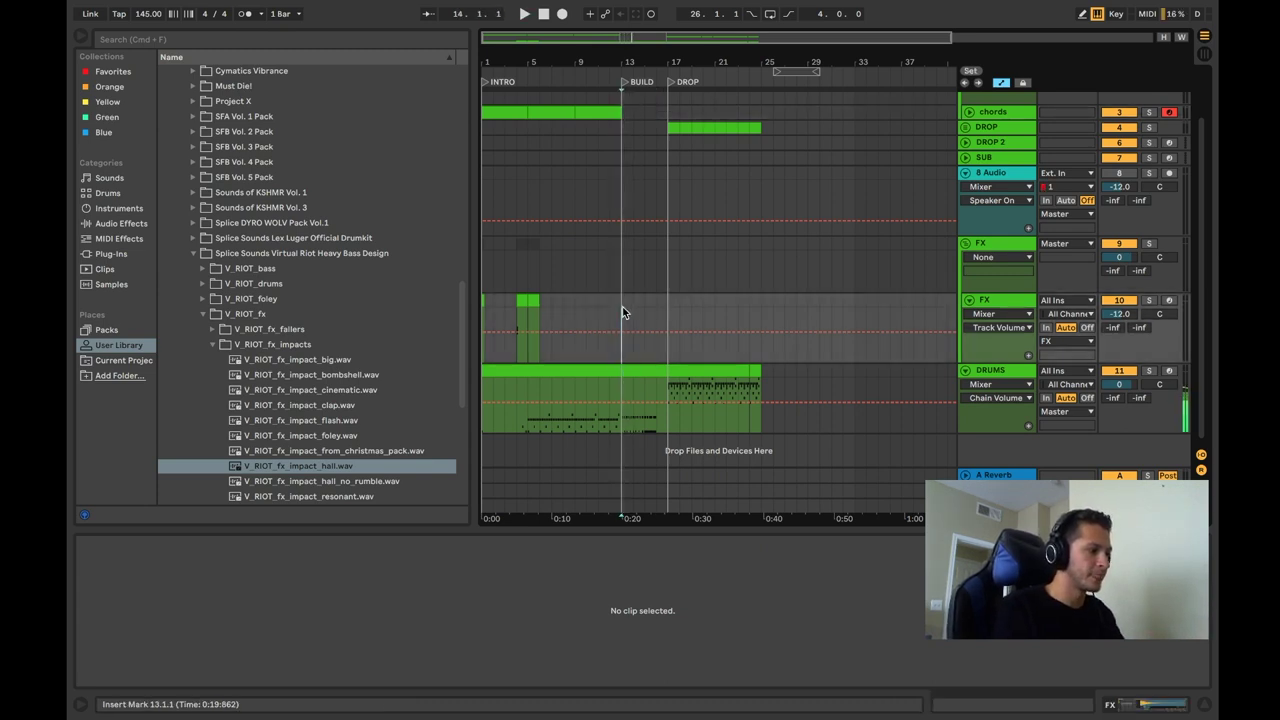
# - Insert an empty MIDI clip on the FX drum-rack track spanning bars 13 to 16
pyautogui.scroll(-1, 844, 298)
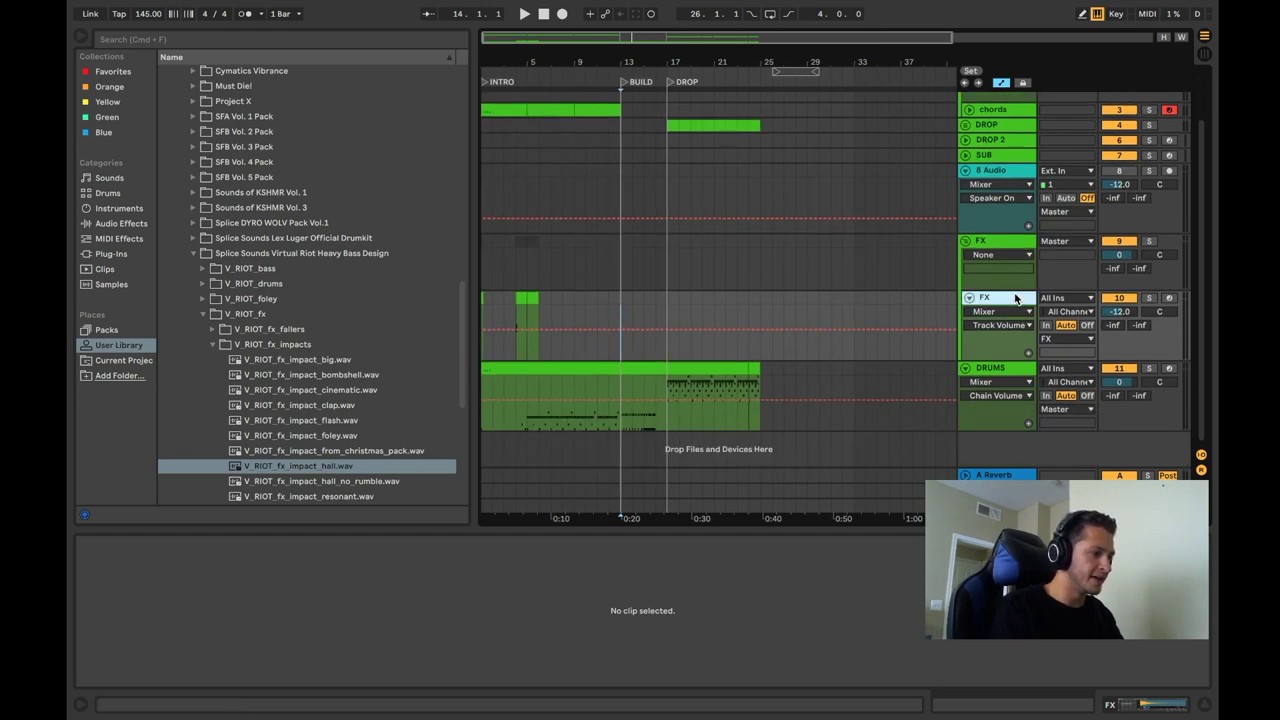
pyautogui.moveTo(623, 295); pyautogui.dragTo(665, 297)
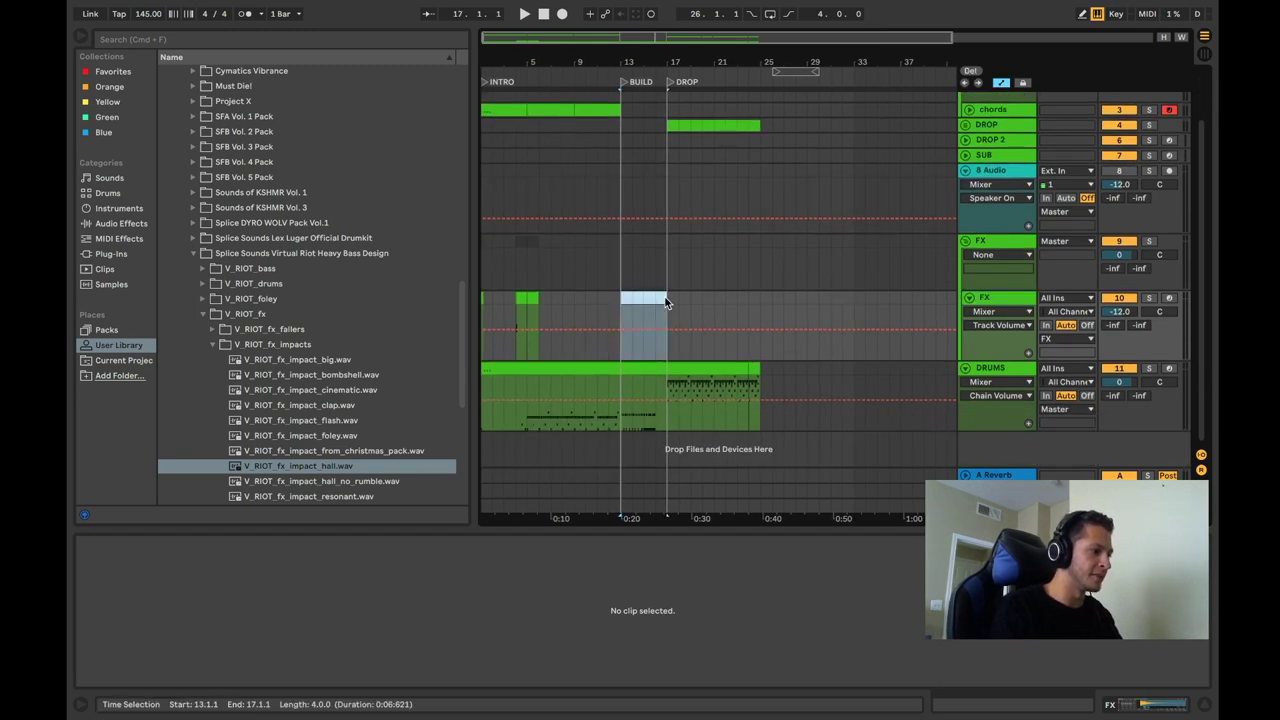
pyautogui.press('super+shift+m')
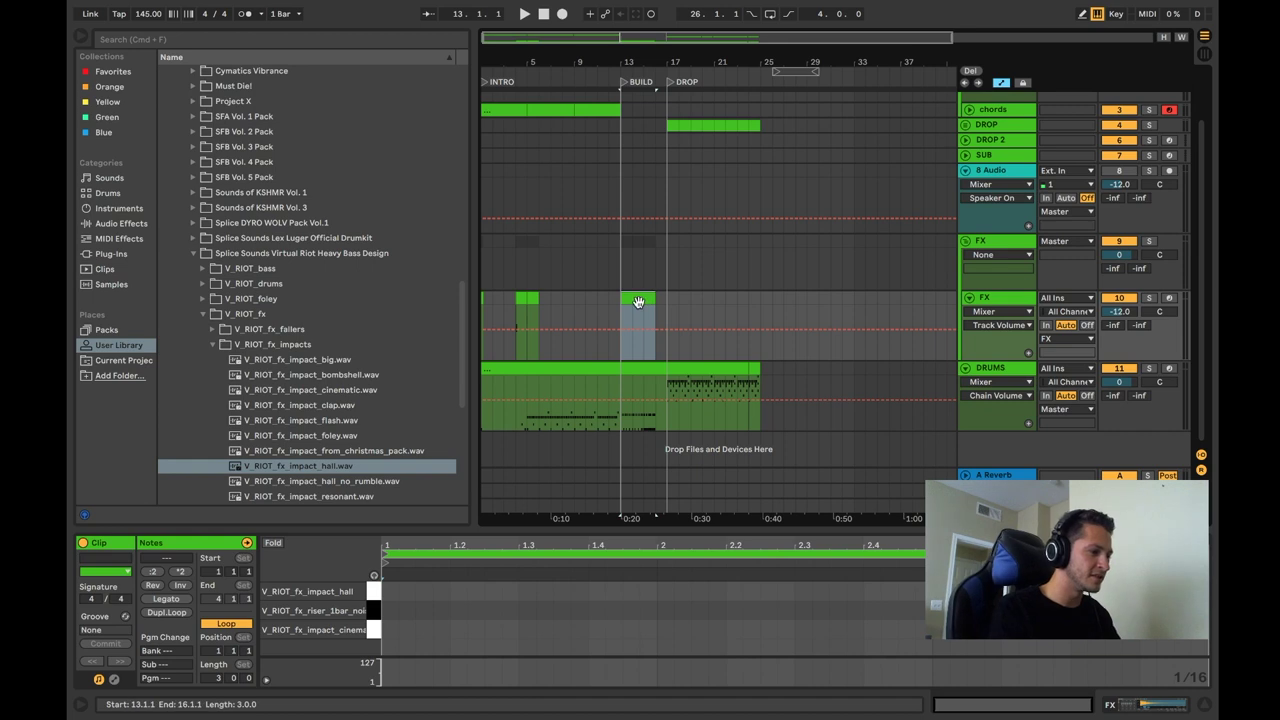
pyautogui.click(1120, 708)
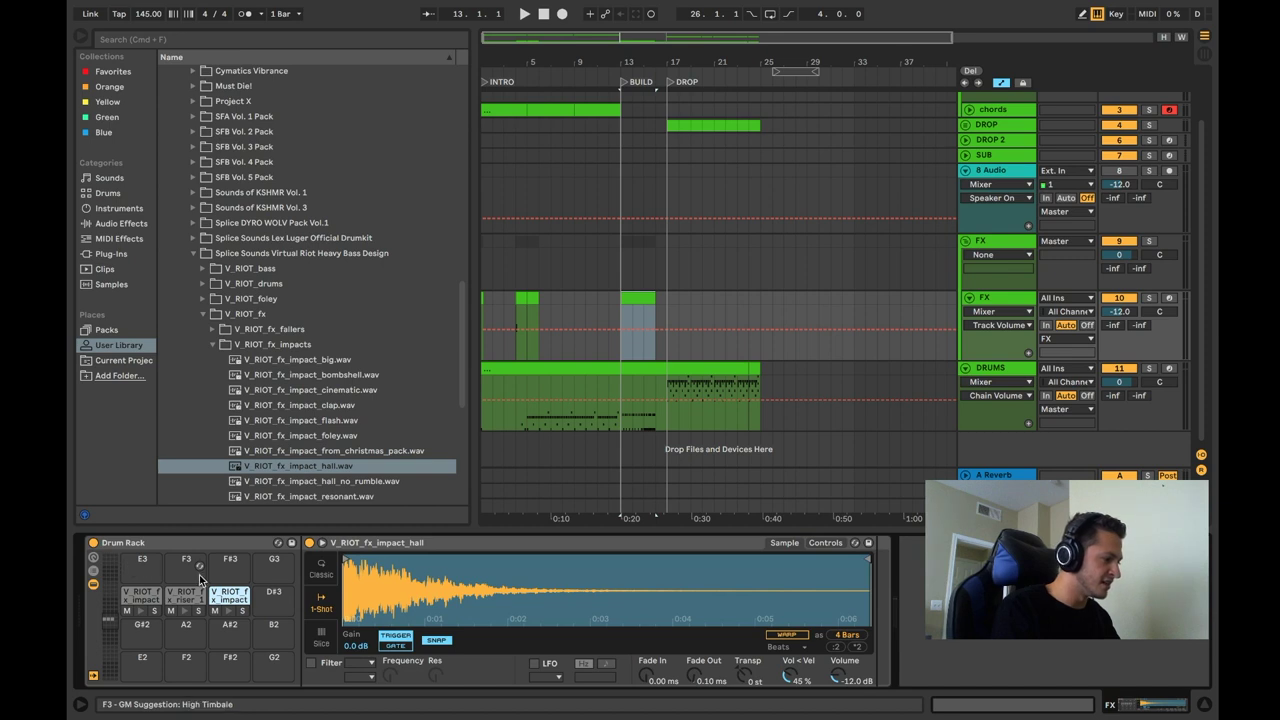
# - Load the noisy, siren and succ riser samples onto drum-rack pads E3, F3 and F#3
pyautogui.scroll(-1, 270, 422)
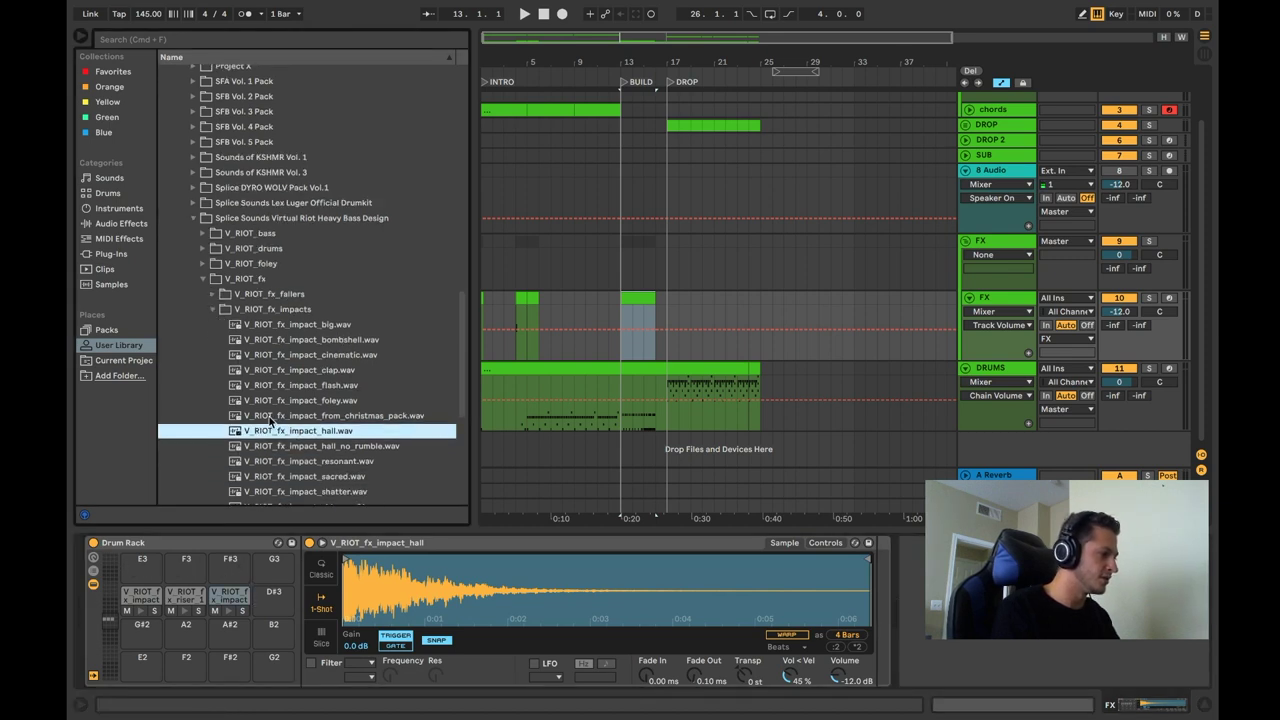
pyautogui.click(217, 309)
pyautogui.click(215, 388)
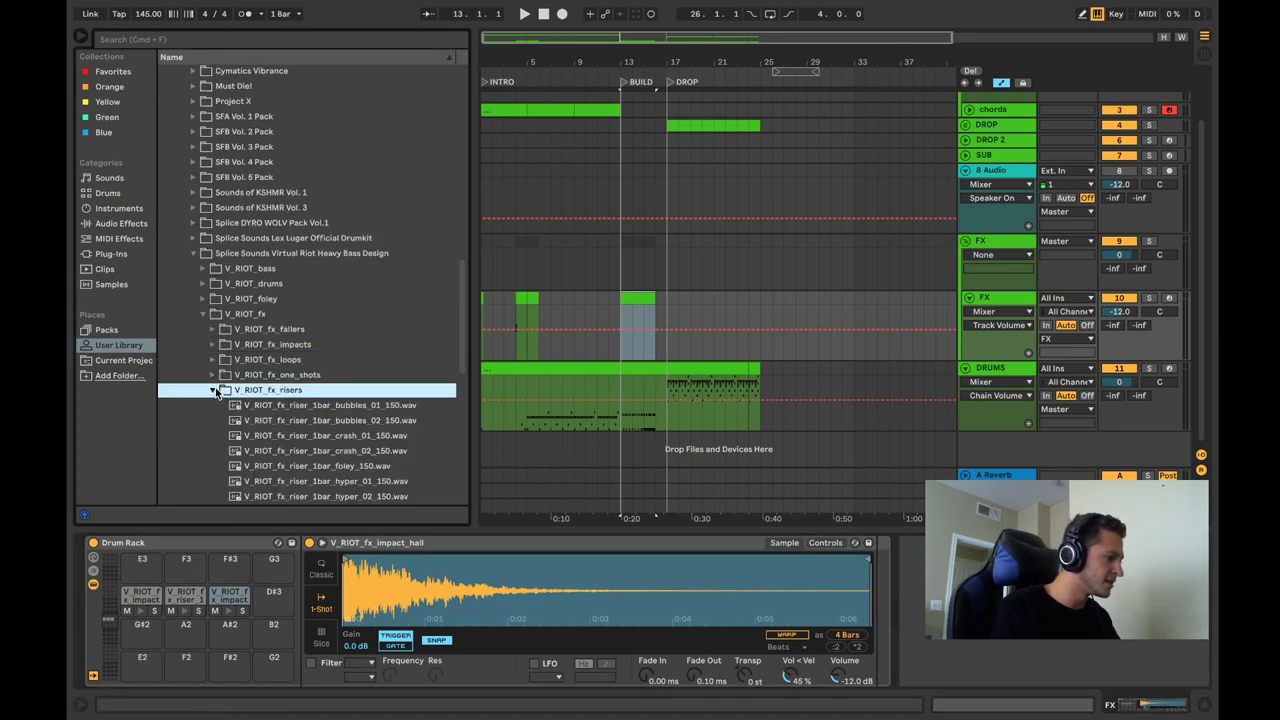
pyautogui.scroll(-5, 322, 470)
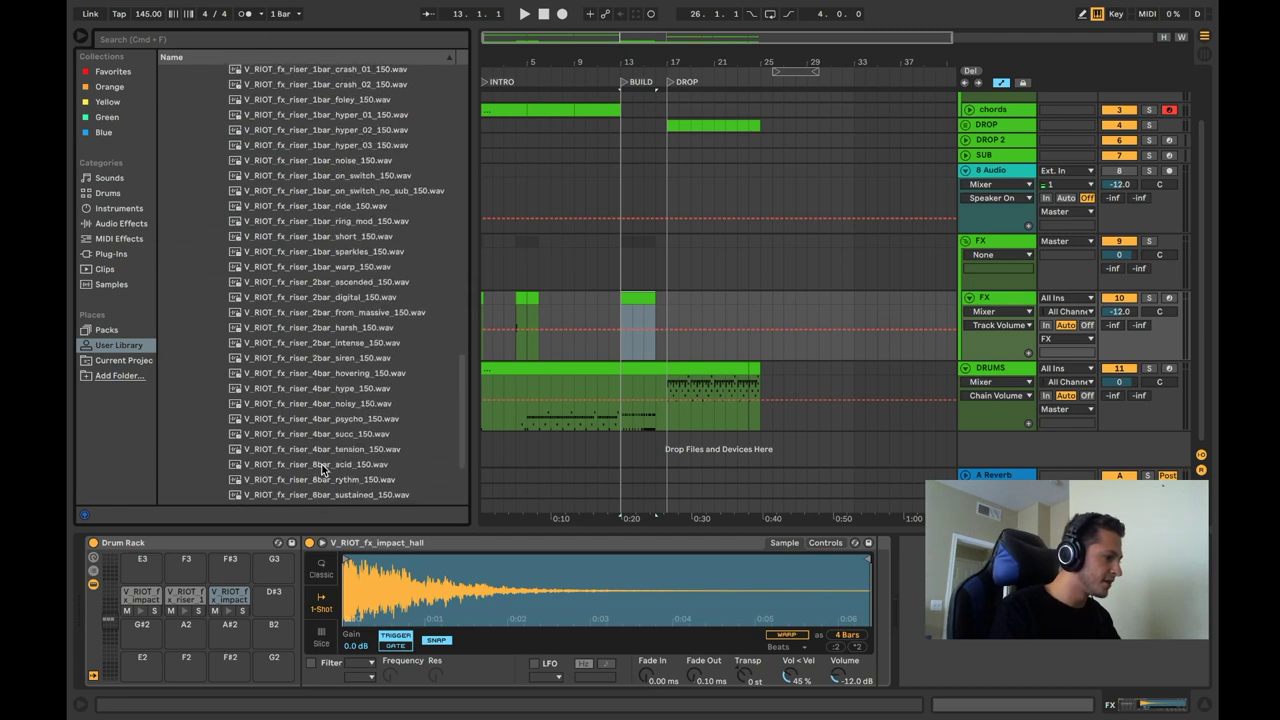
pyautogui.click(295, 403)
pyautogui.moveTo(295, 403); pyautogui.dragTo(142, 568)
pyautogui.click(305, 358)
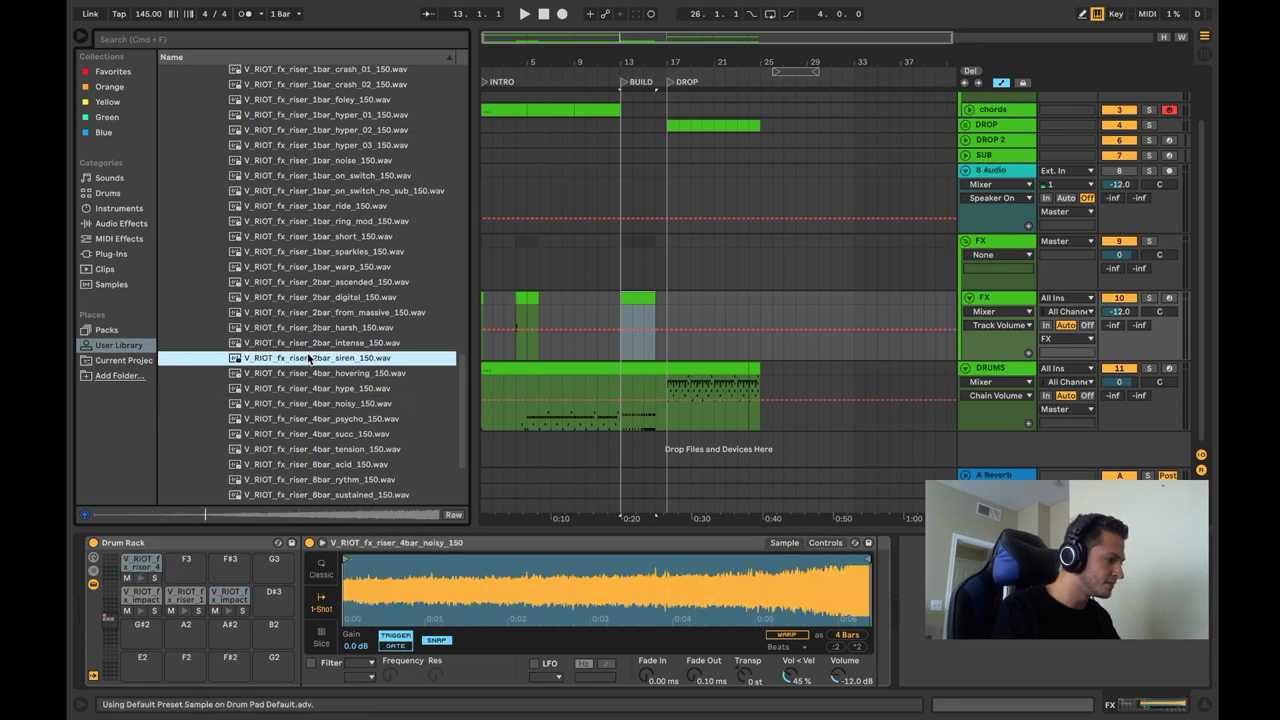
pyautogui.moveTo(309, 358); pyautogui.dragTo(188, 566)
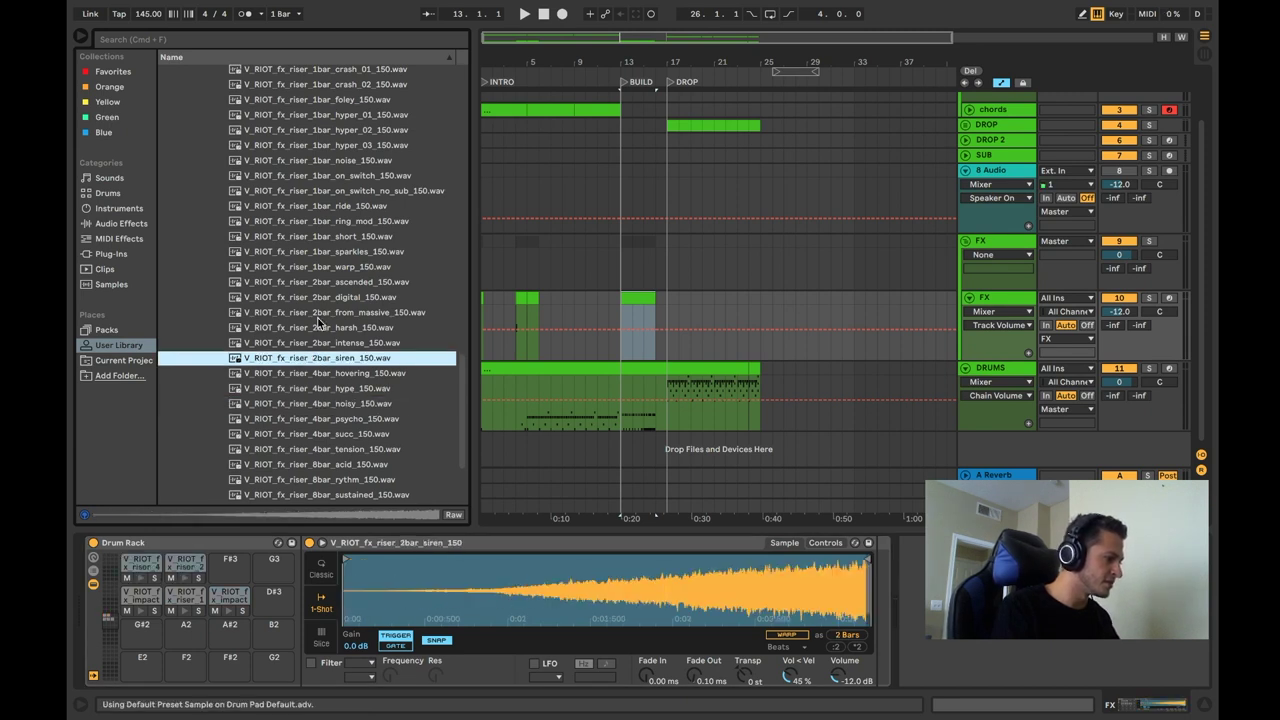
pyautogui.click(316, 389)
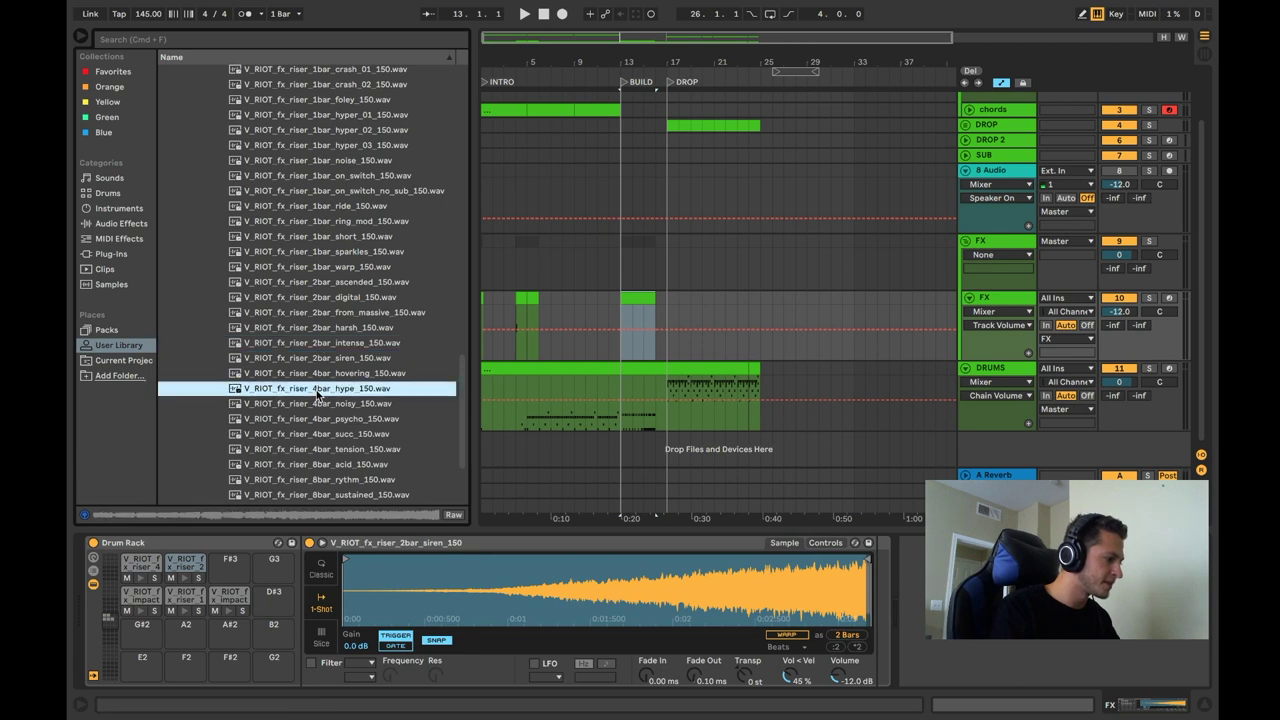
pyautogui.click(318, 435)
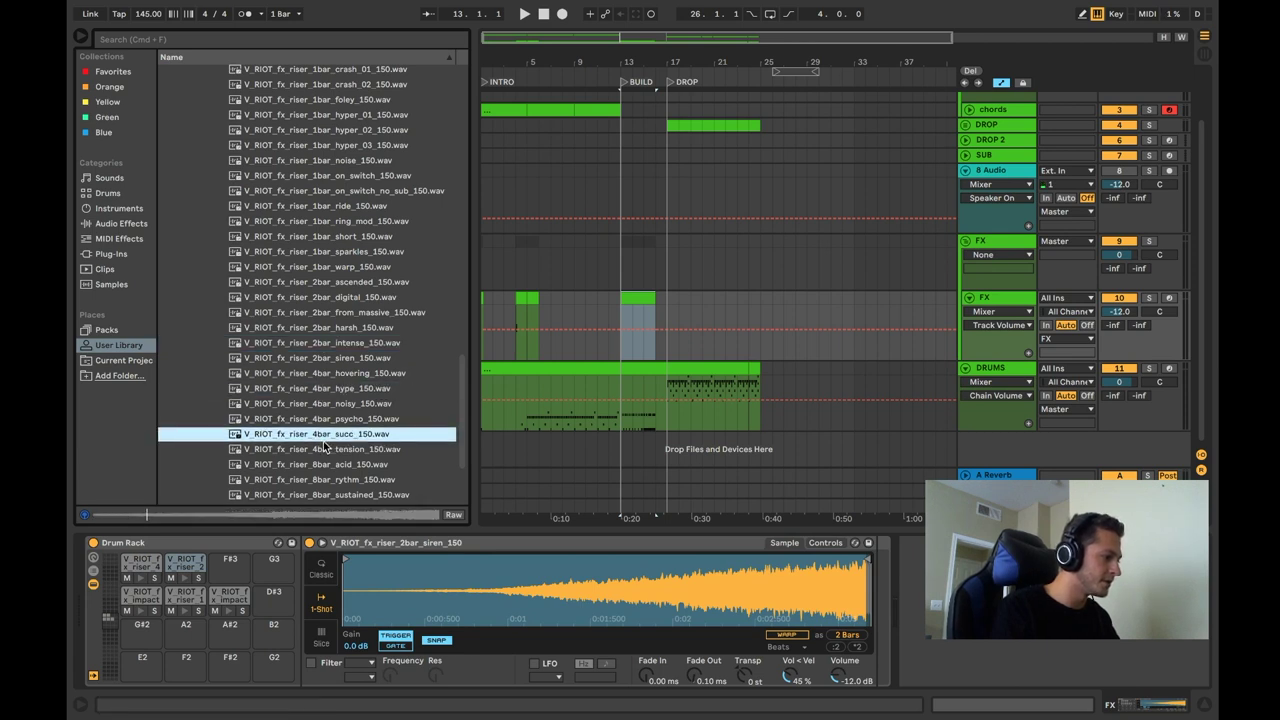
pyautogui.moveTo(324, 443); pyautogui.dragTo(233, 561)
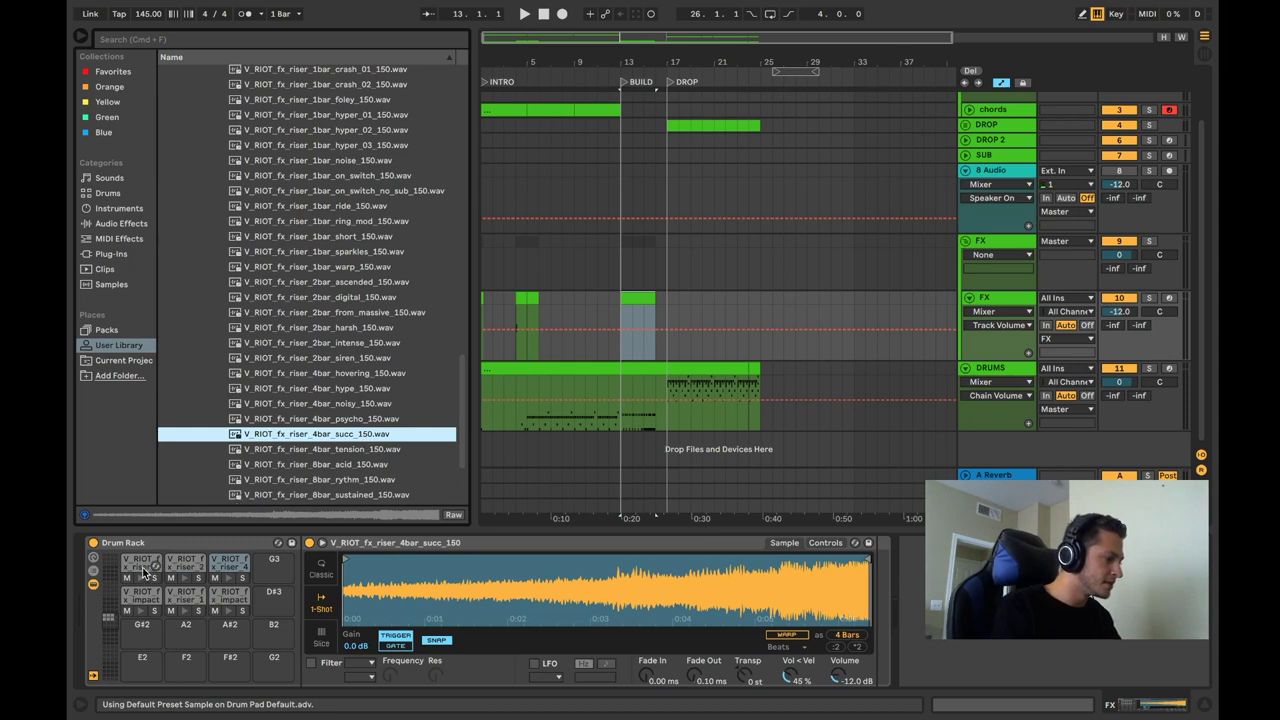
# - Place the 4-bar noisy riser audio on track 8 at bar 13
pyautogui.moveTo(134, 562); pyautogui.dragTo(611, 285)
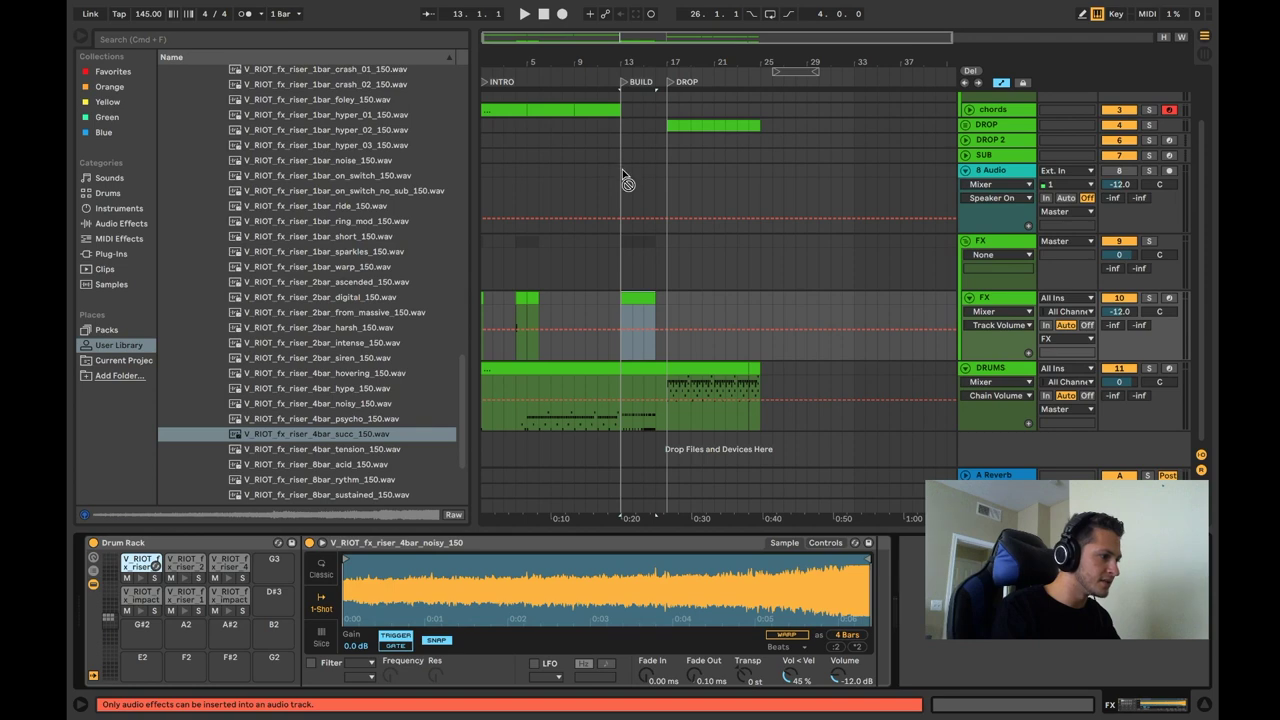
pyautogui.moveTo(626, 181); pyautogui.dragTo(142, 650)
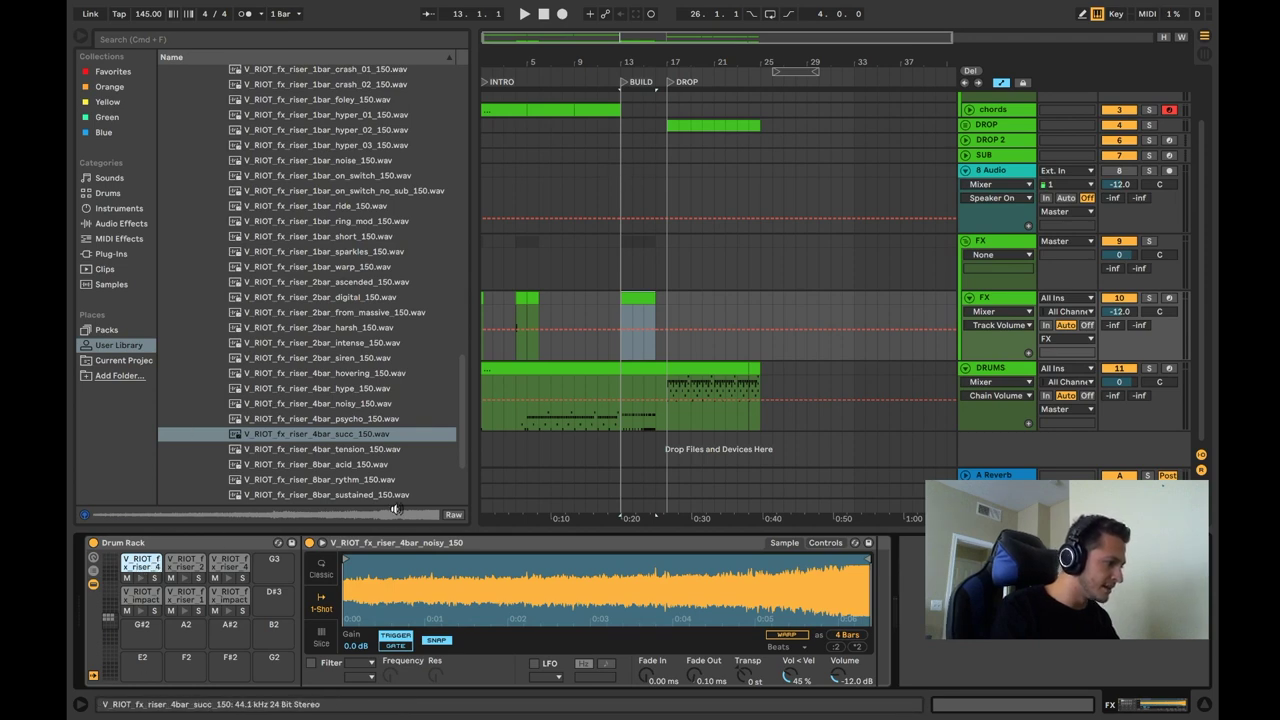
pyautogui.click(300, 404)
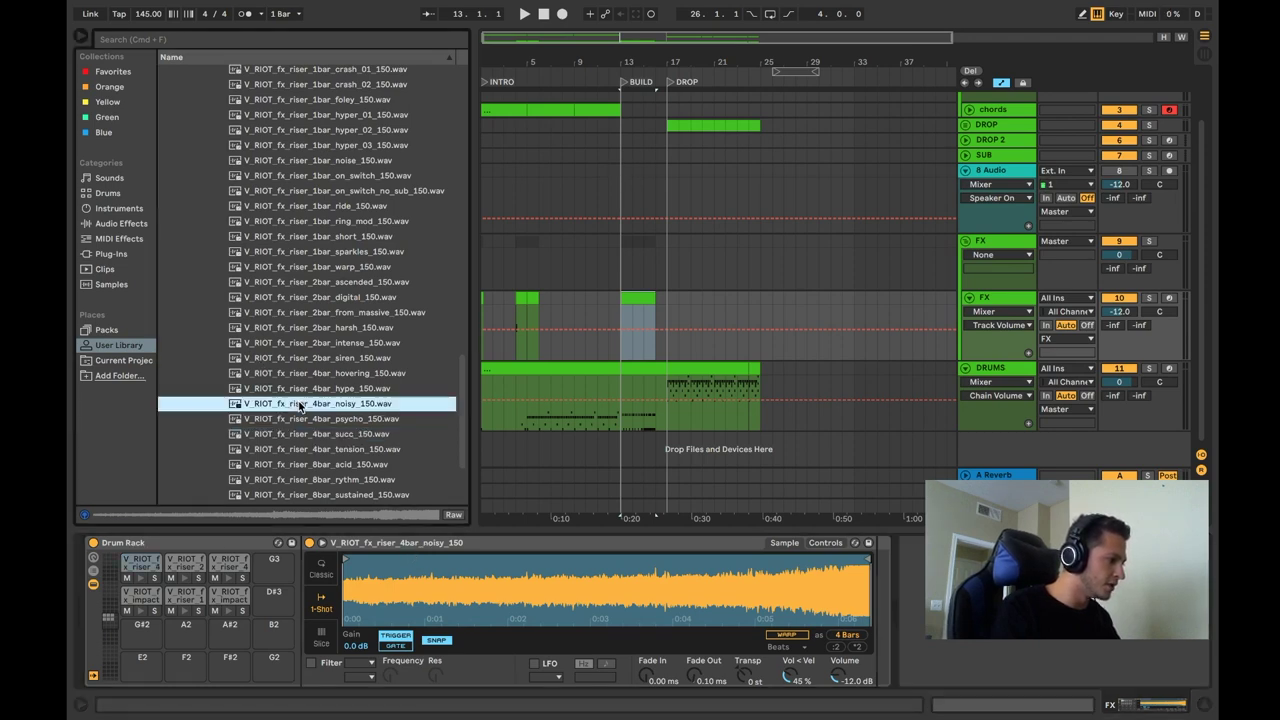
pyautogui.moveTo(300, 404); pyautogui.dragTo(624, 200)
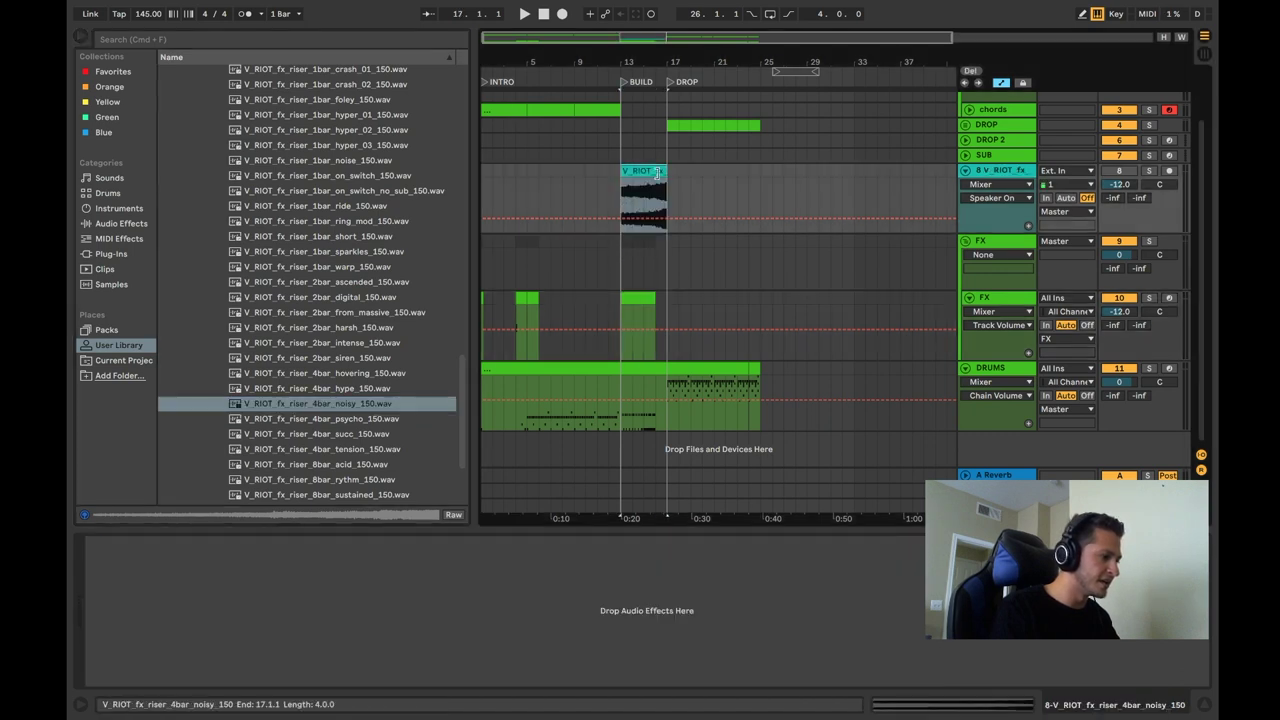
# - Shorten the riser clip to end at bar 16 and audition the noisy riser pad E3
pyautogui.moveTo(657, 172); pyautogui.dragTo(652, 172)
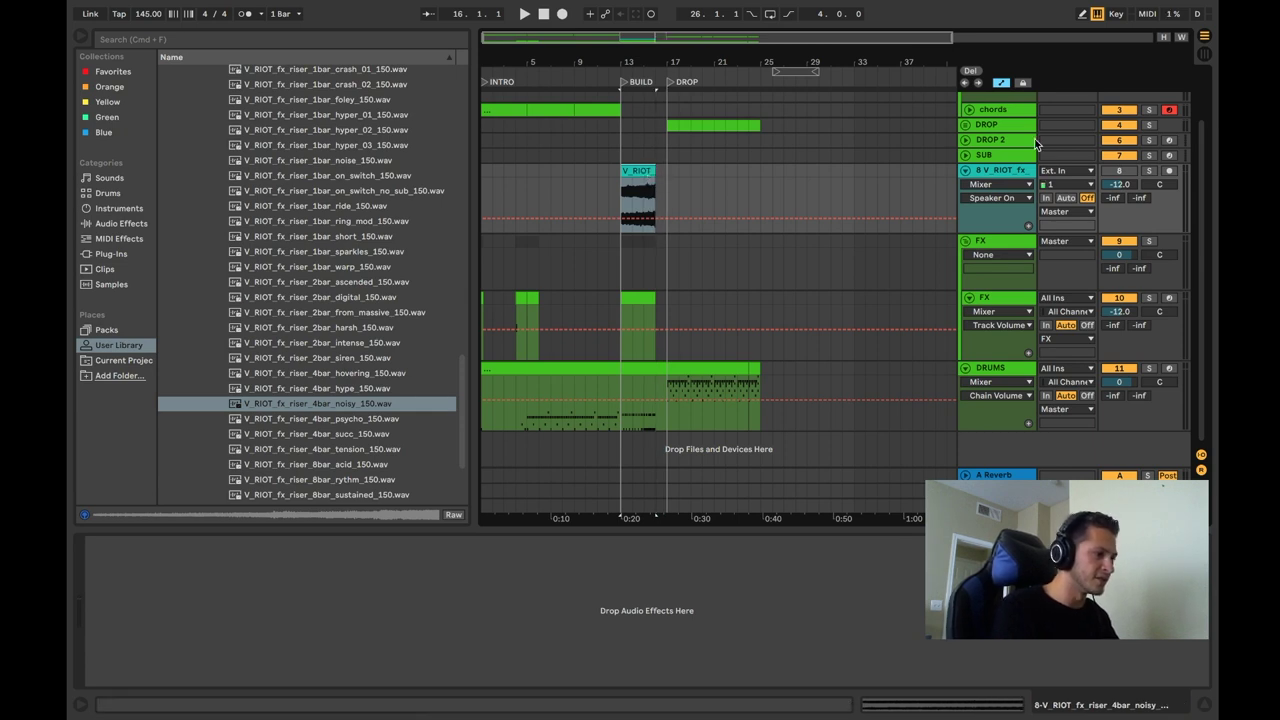
pyautogui.click(991, 176)
pyautogui.click(1007, 302)
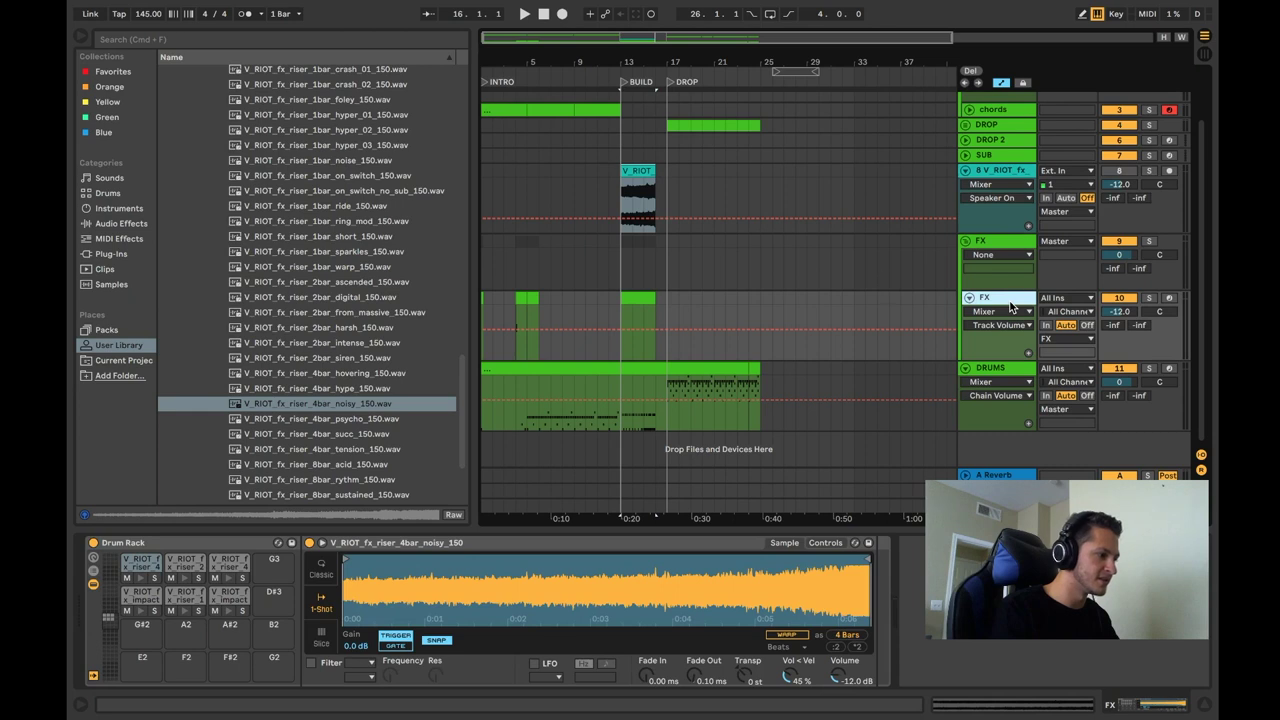
pyautogui.click(152, 568)
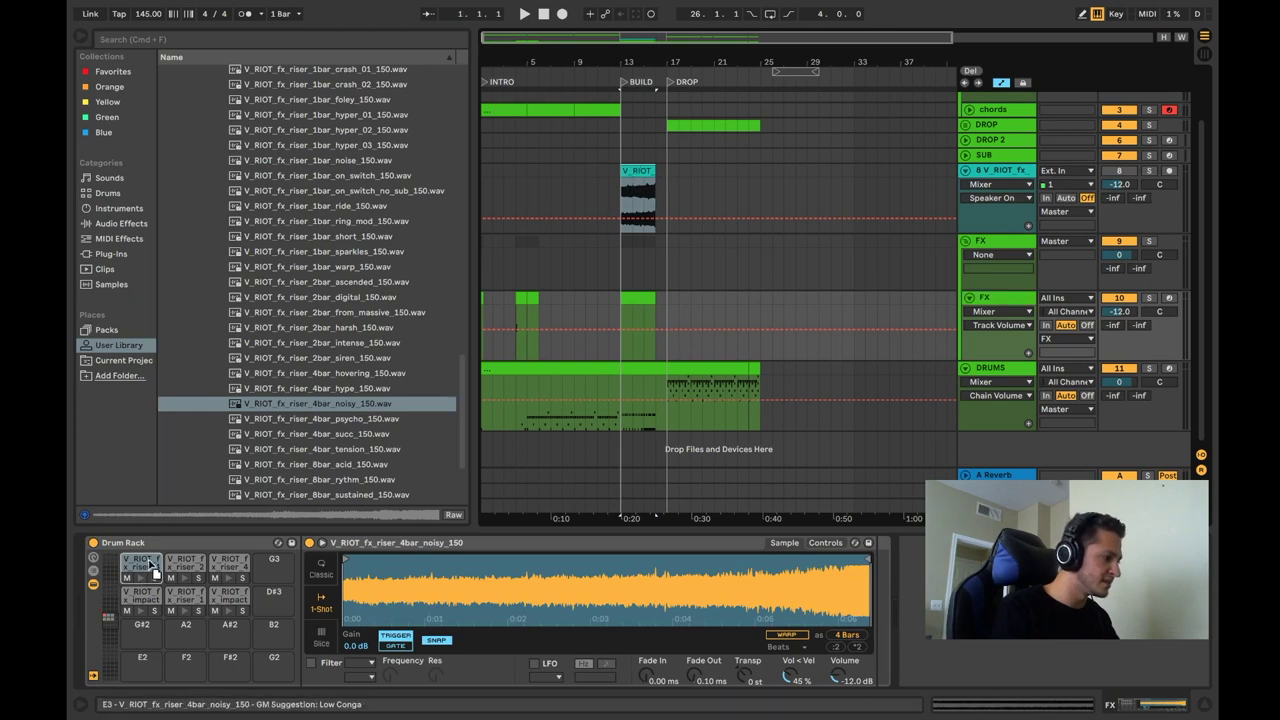
# - Play the build from bar 13, then undo to remove the riser audio clip from track 8
pyautogui.click(630, 296)
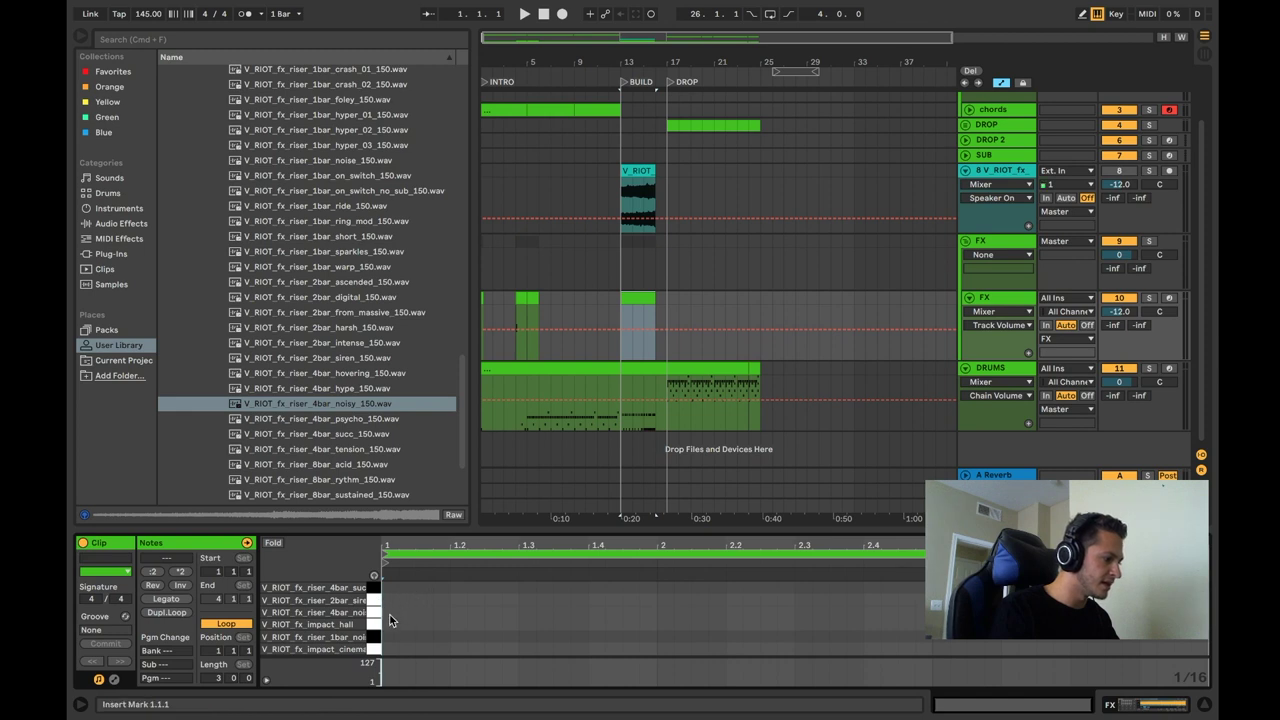
pyautogui.click(390, 620)
pyautogui.press('space')
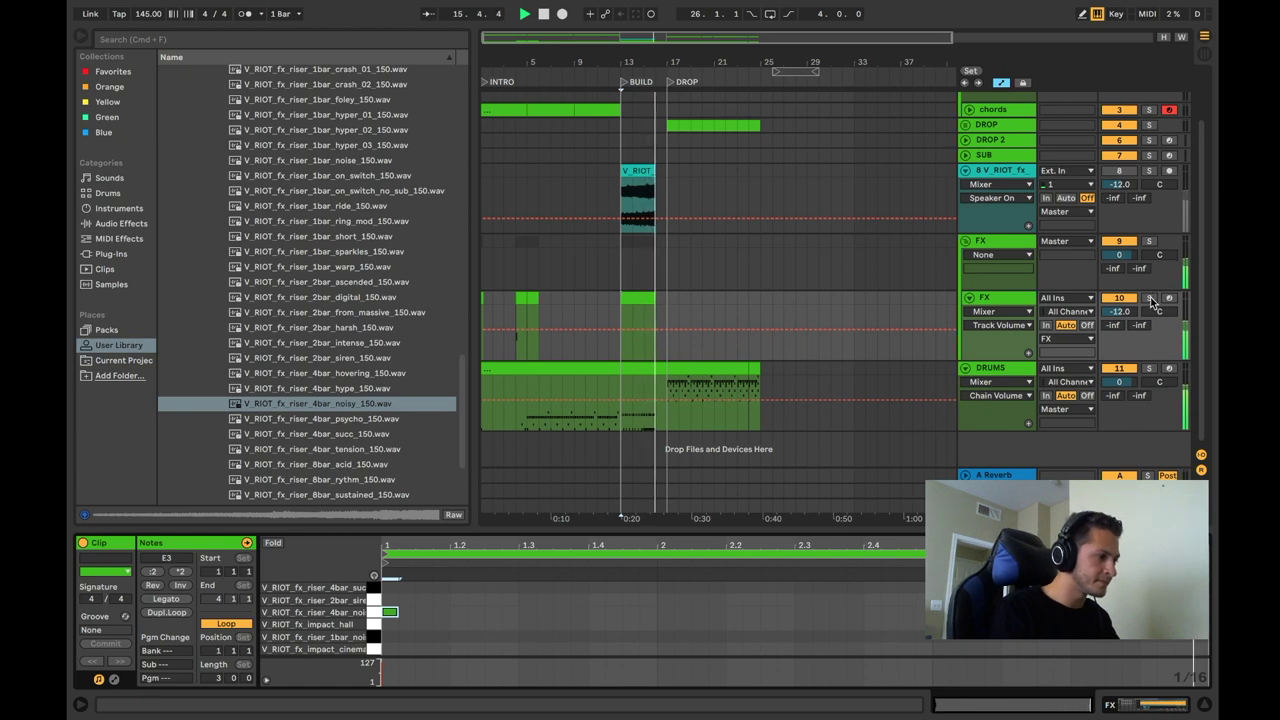
pyautogui.press('space')
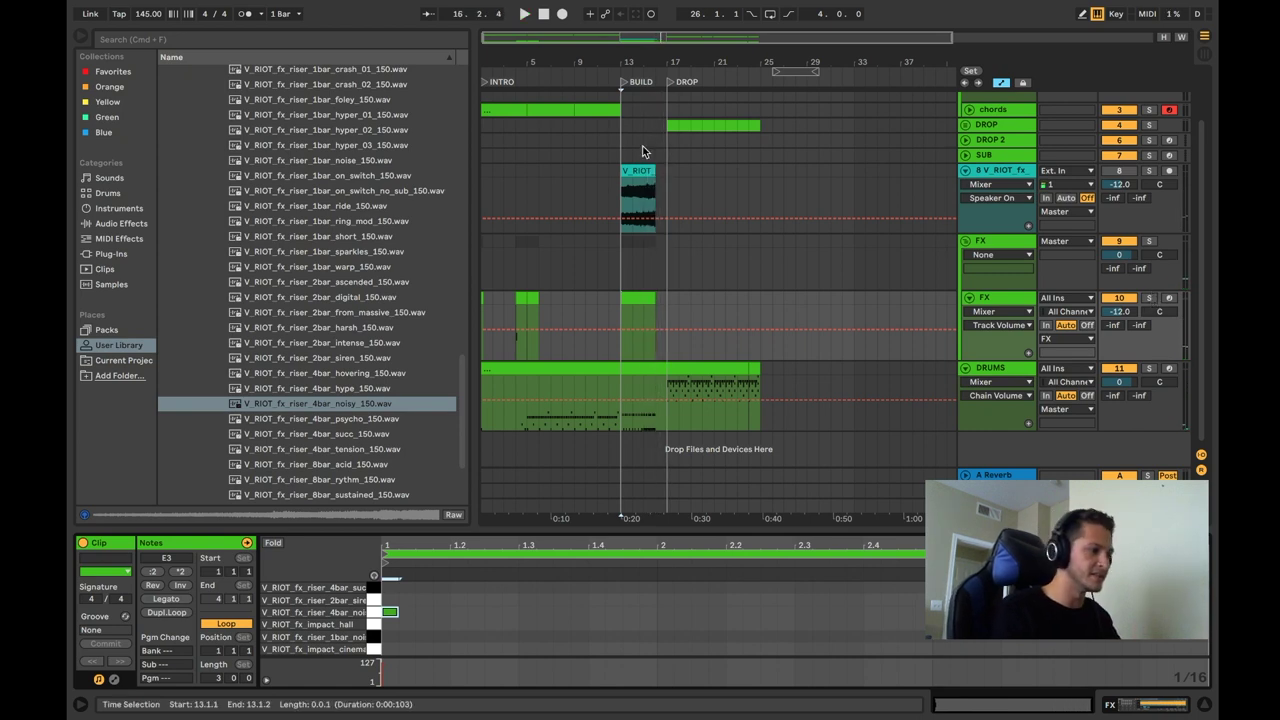
pyautogui.press('super+z')
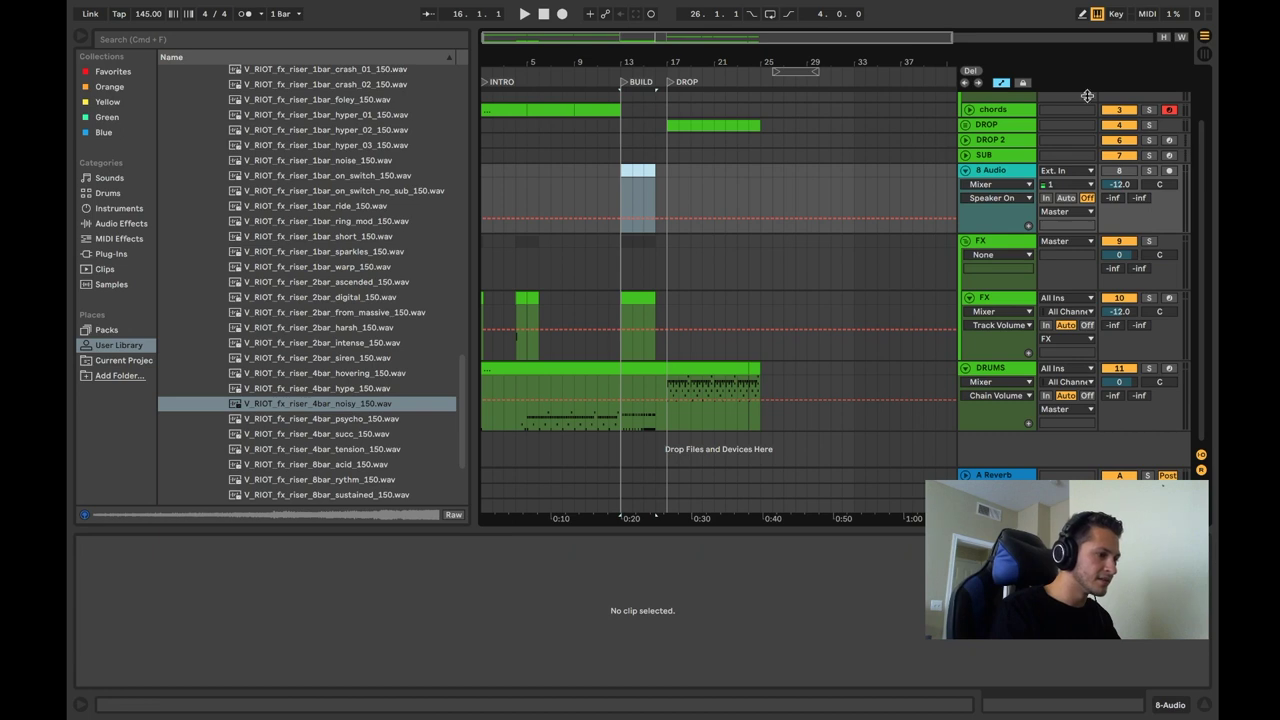
pyautogui.click(990, 300)
# - Add a siren riser note on F3 at beat 2 of the FX clip
pyautogui.click(1132, 708)
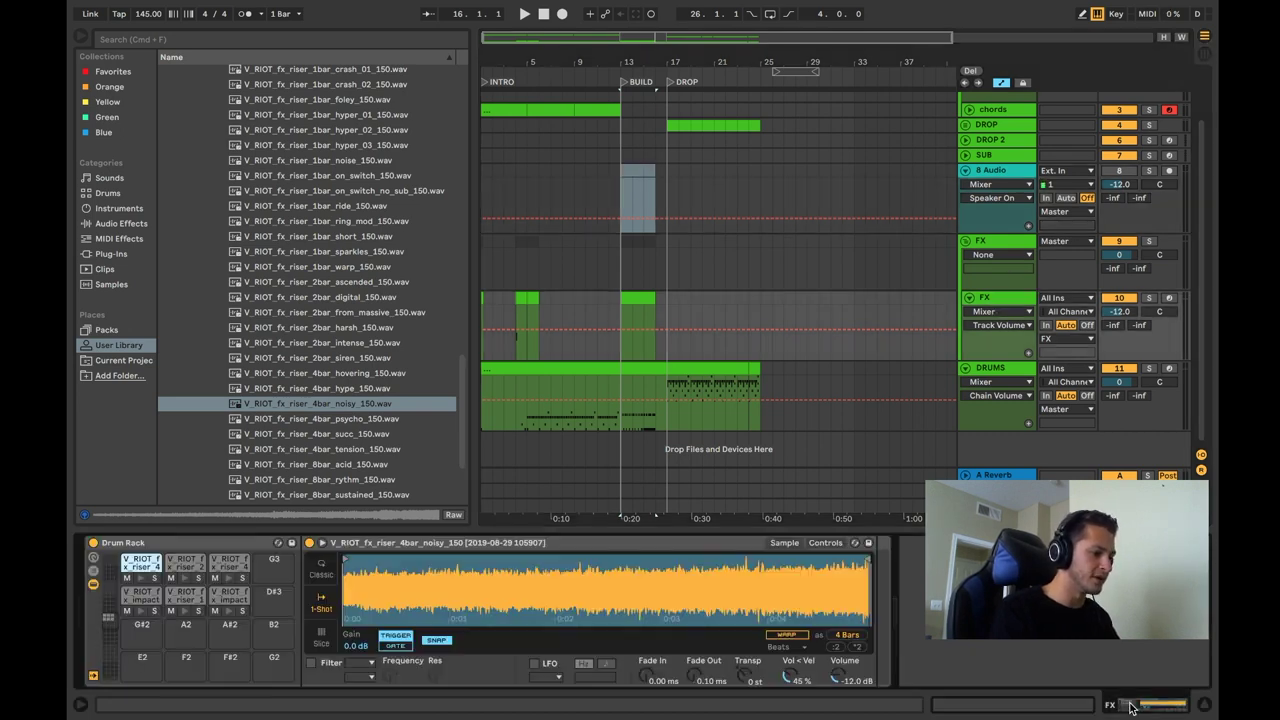
pyautogui.click(172, 565)
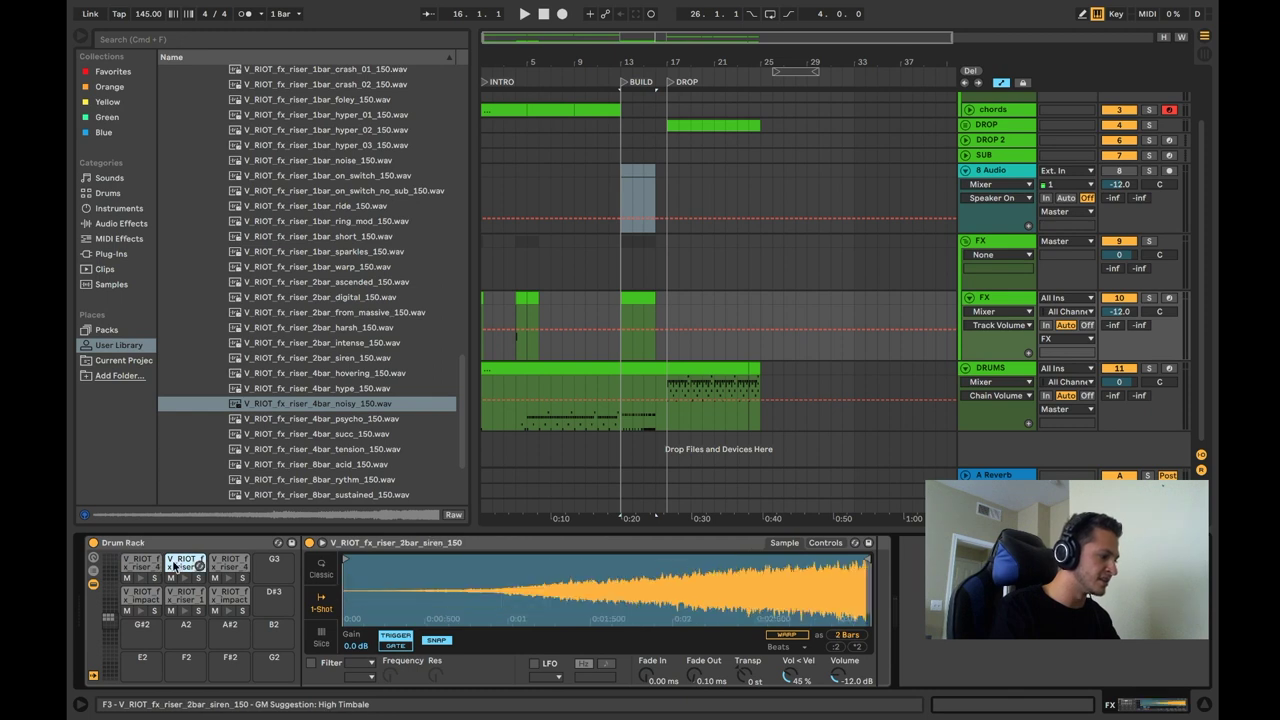
pyautogui.click(634, 296)
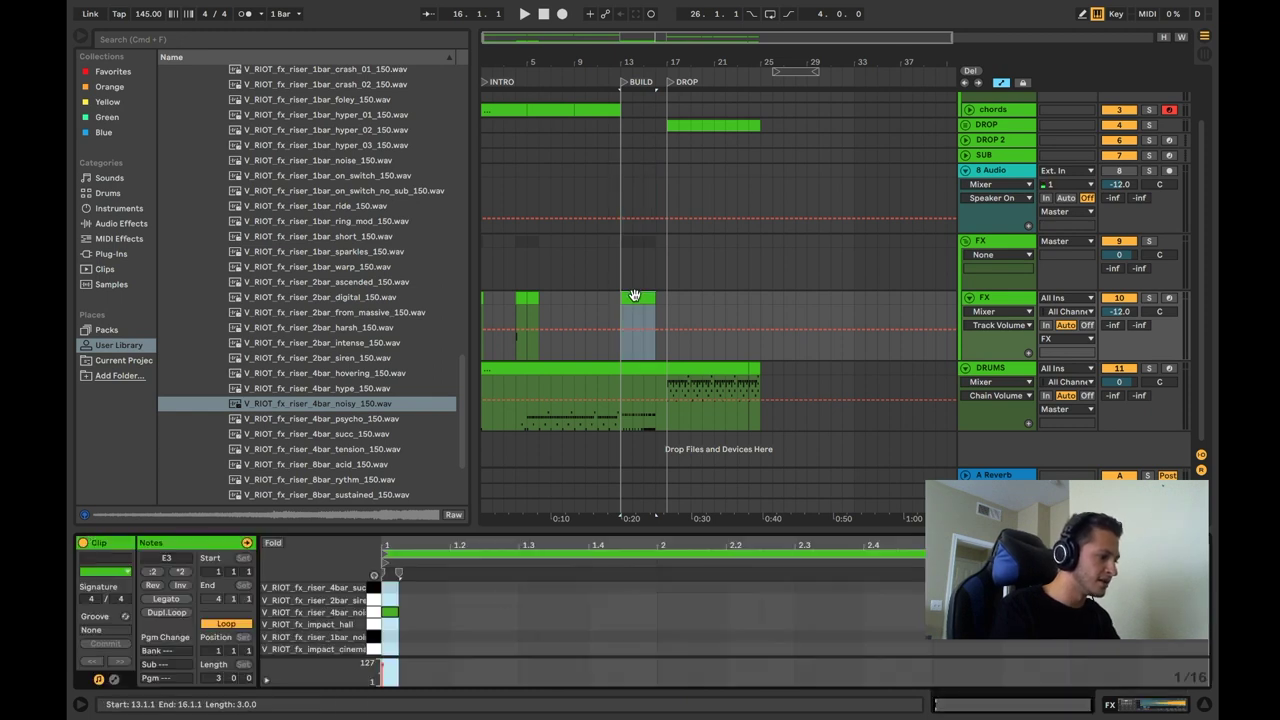
pyautogui.doubleClick(664, 611)
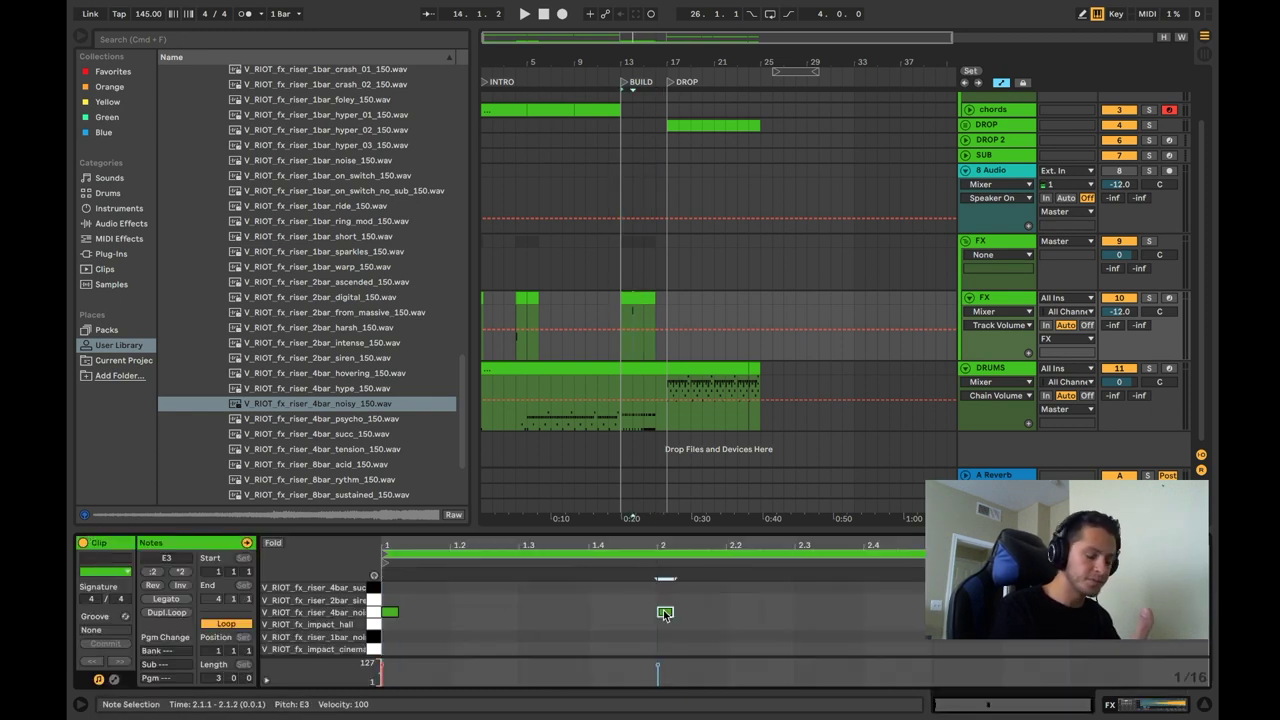
pyautogui.moveTo(665, 612); pyautogui.dragTo(665, 600)
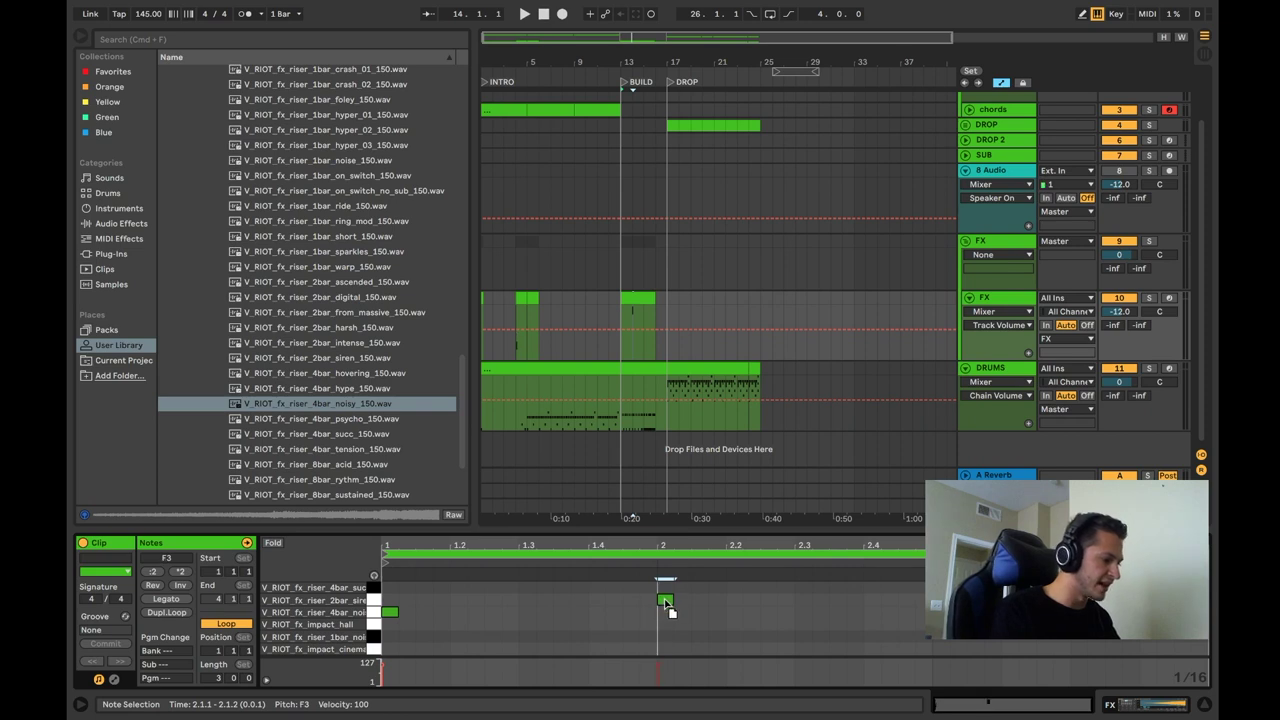
pyautogui.click(1108, 706)
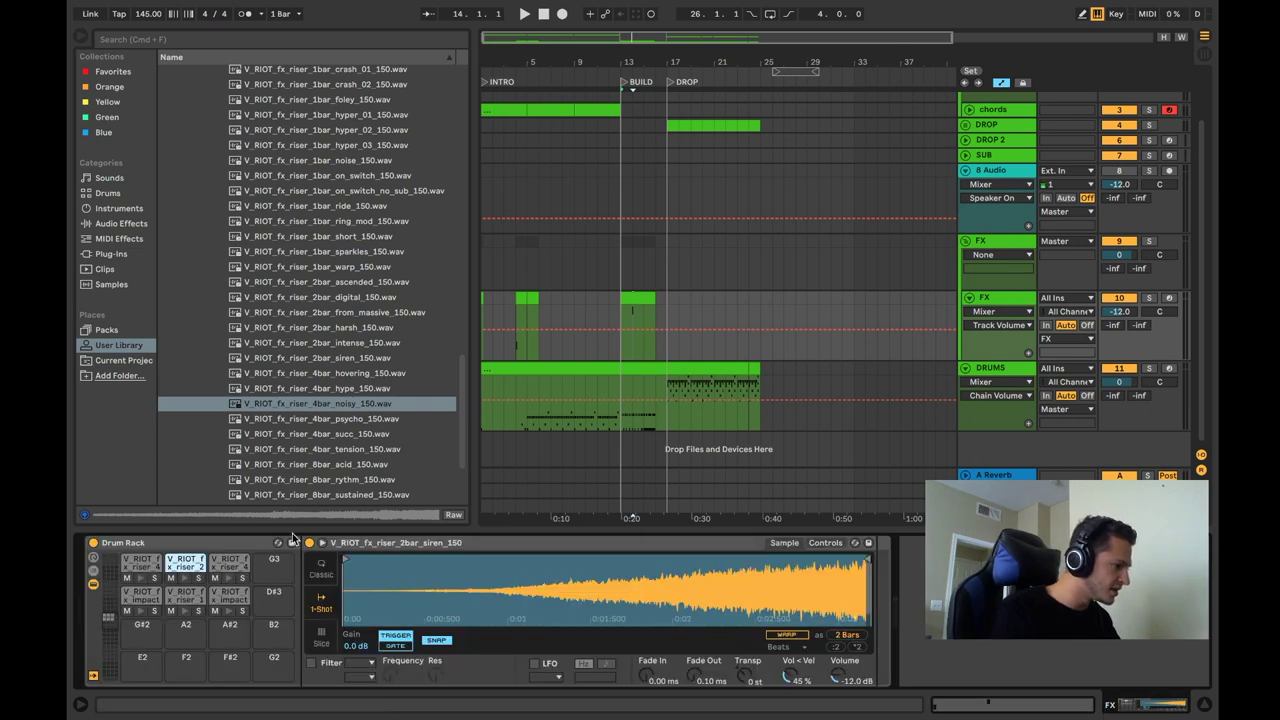
# - Drop the 4bar succ riser audio at bar 13 as a test clip
pyautogui.click(640, 301)
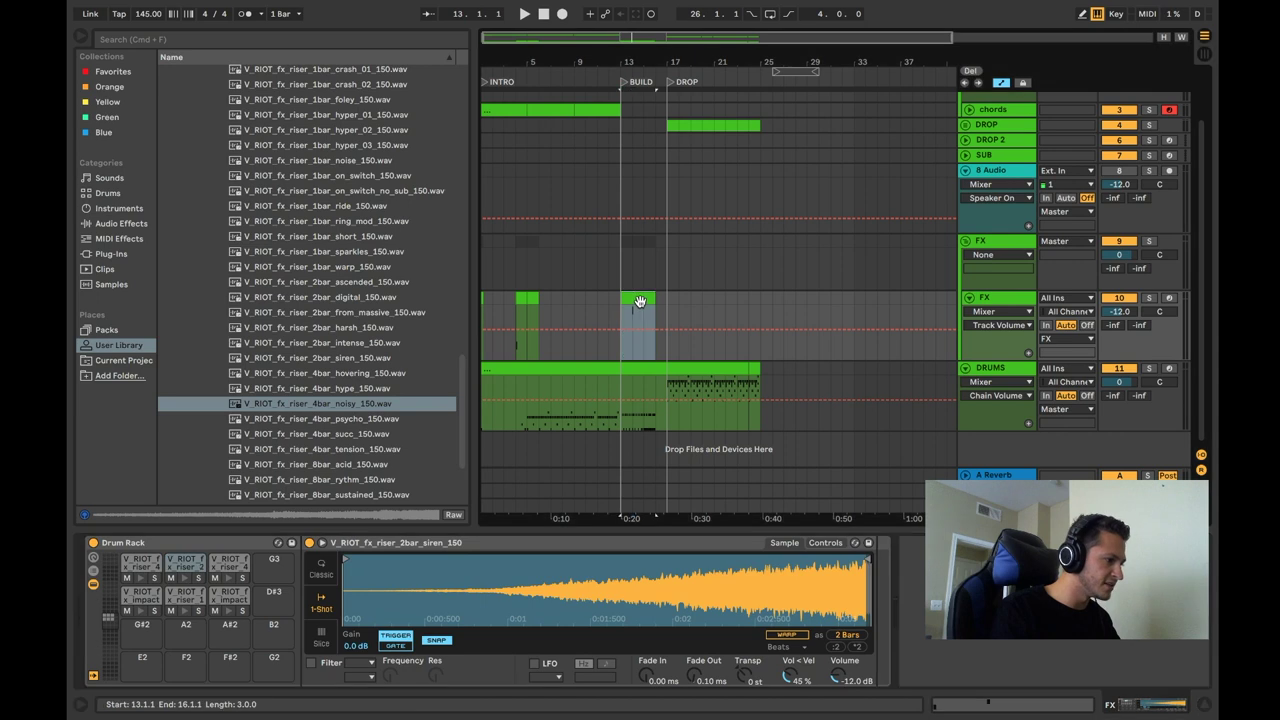
pyautogui.click(228, 563)
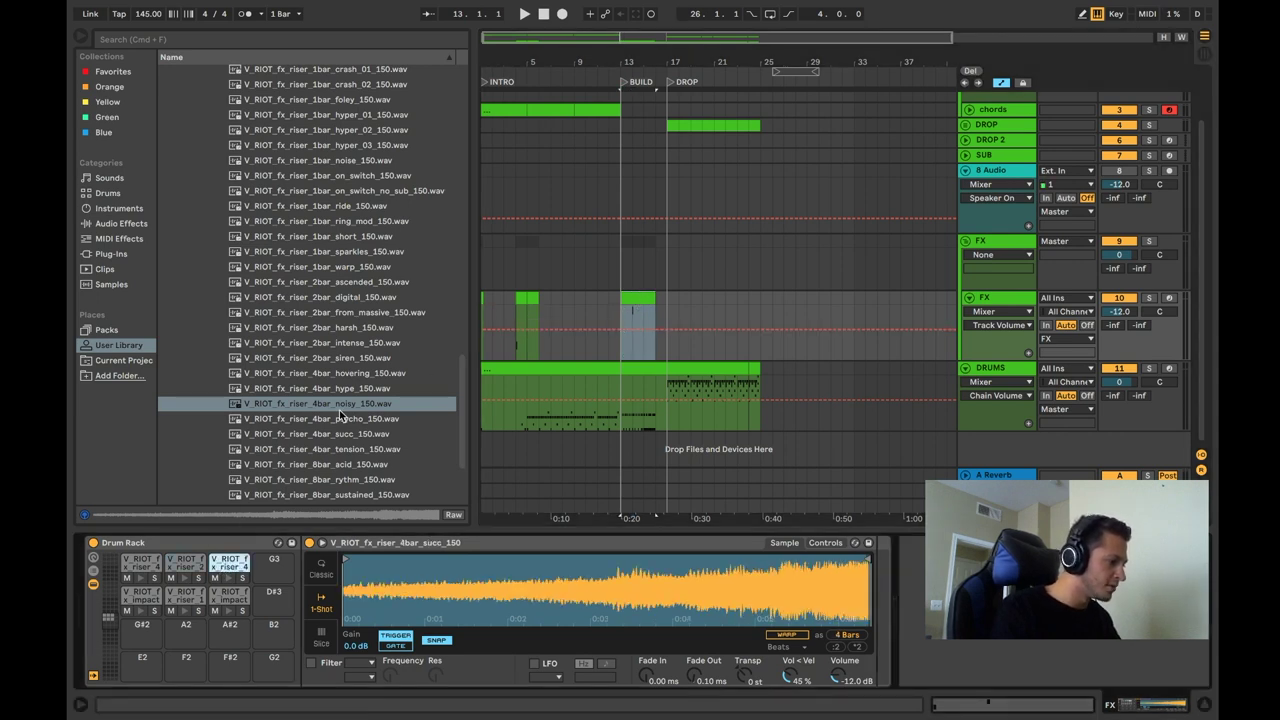
pyautogui.moveTo(328, 437); pyautogui.dragTo(640, 171)
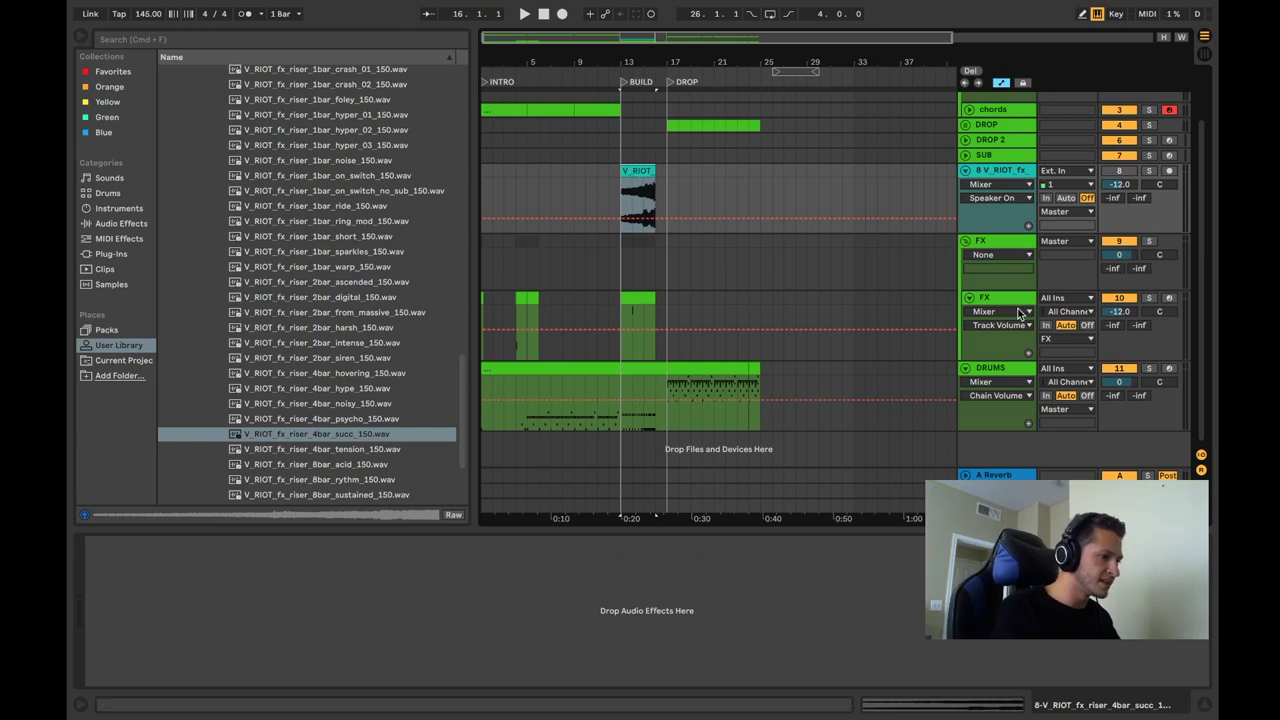
pyautogui.click(623, 165)
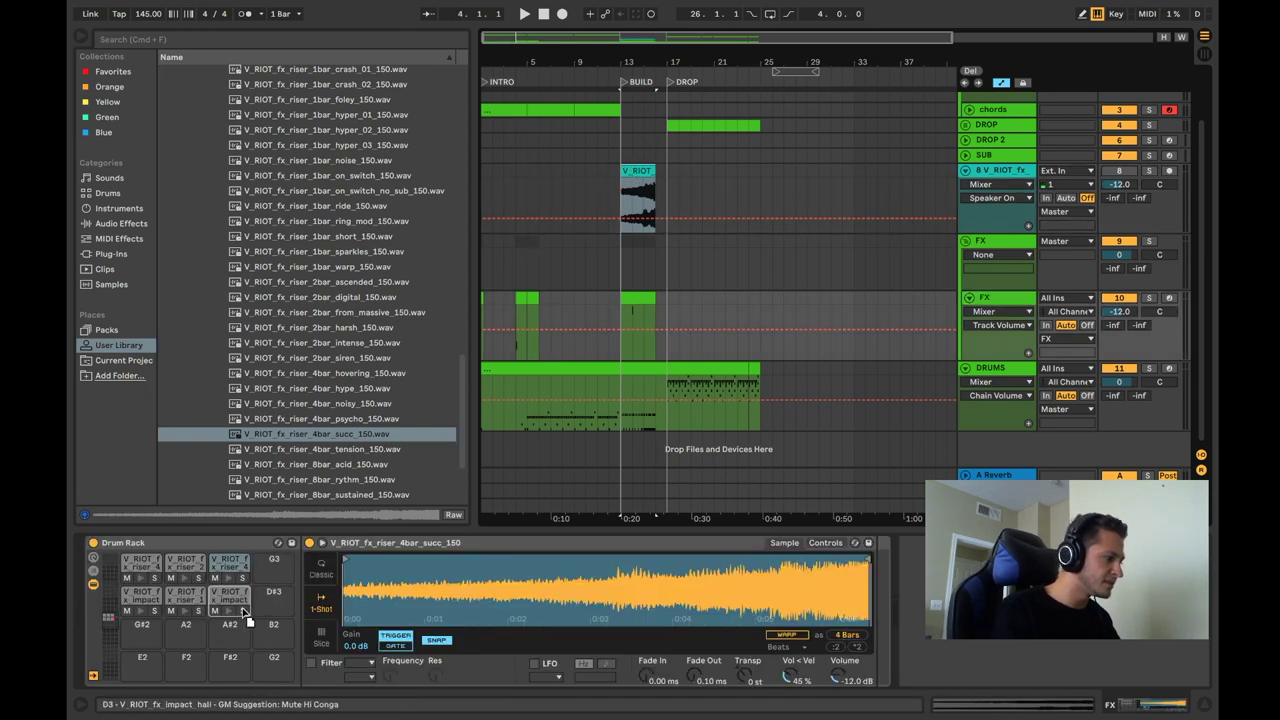
# - Add a succ riser note at bar 1 of the FX clip, play it, and delete the leftover audio clip
pyautogui.click(236, 568)
pyautogui.click(643, 302)
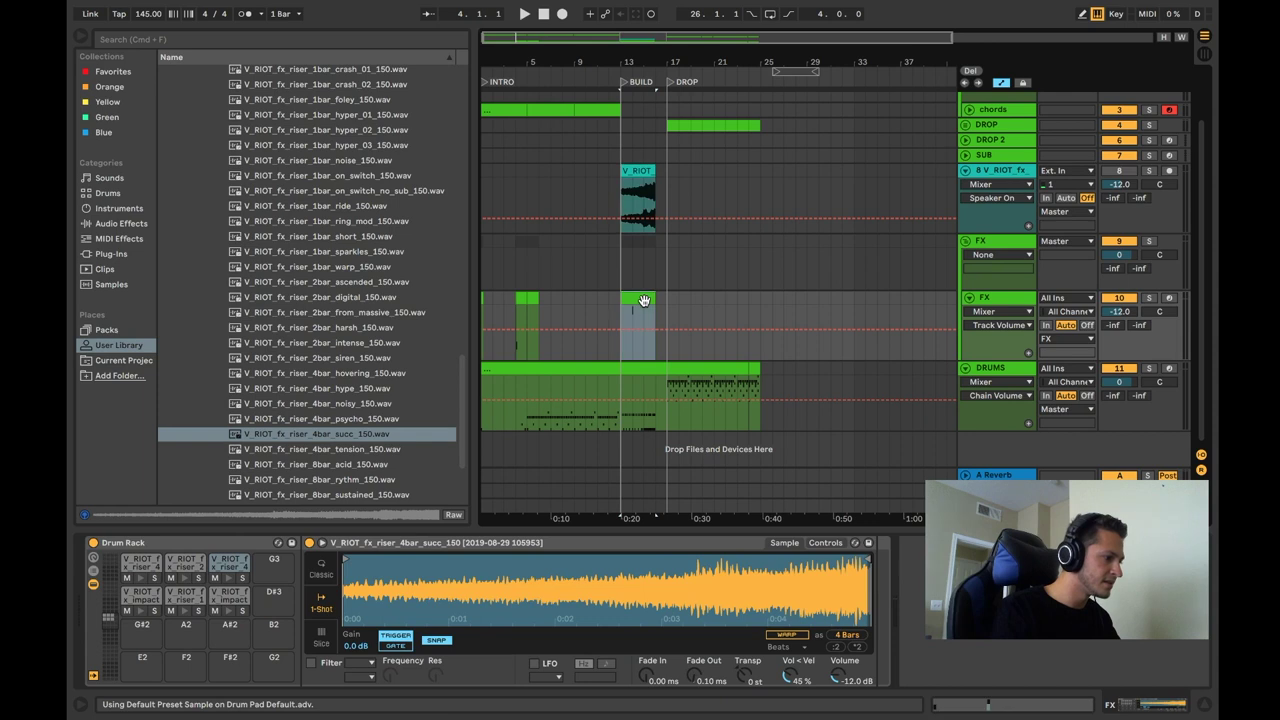
pyautogui.doubleClick(393, 587)
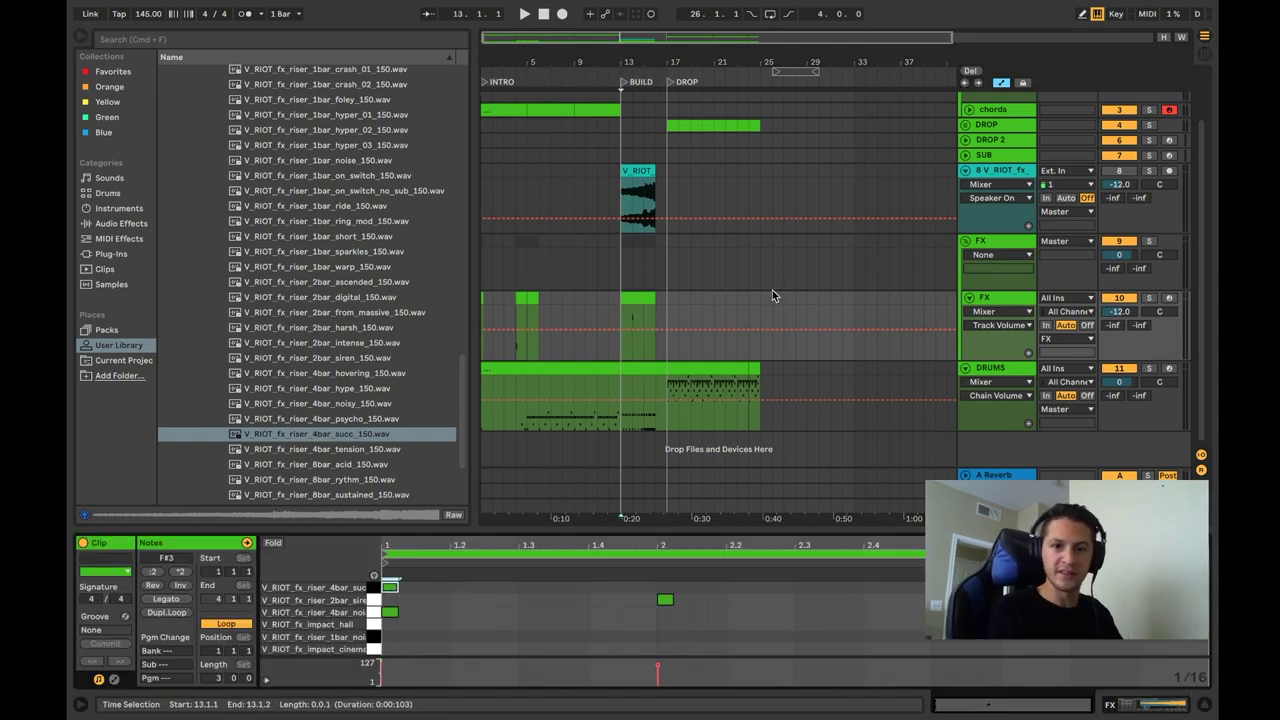
pyautogui.press('space')
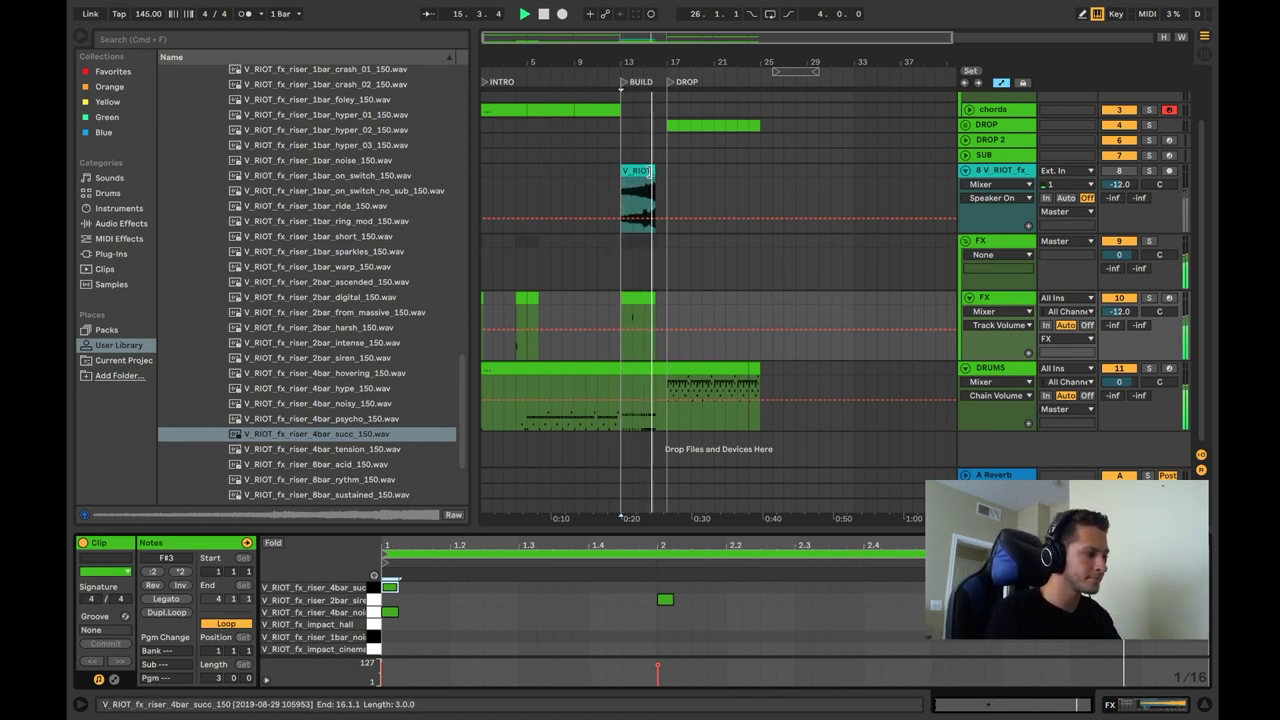
pyautogui.press('space')
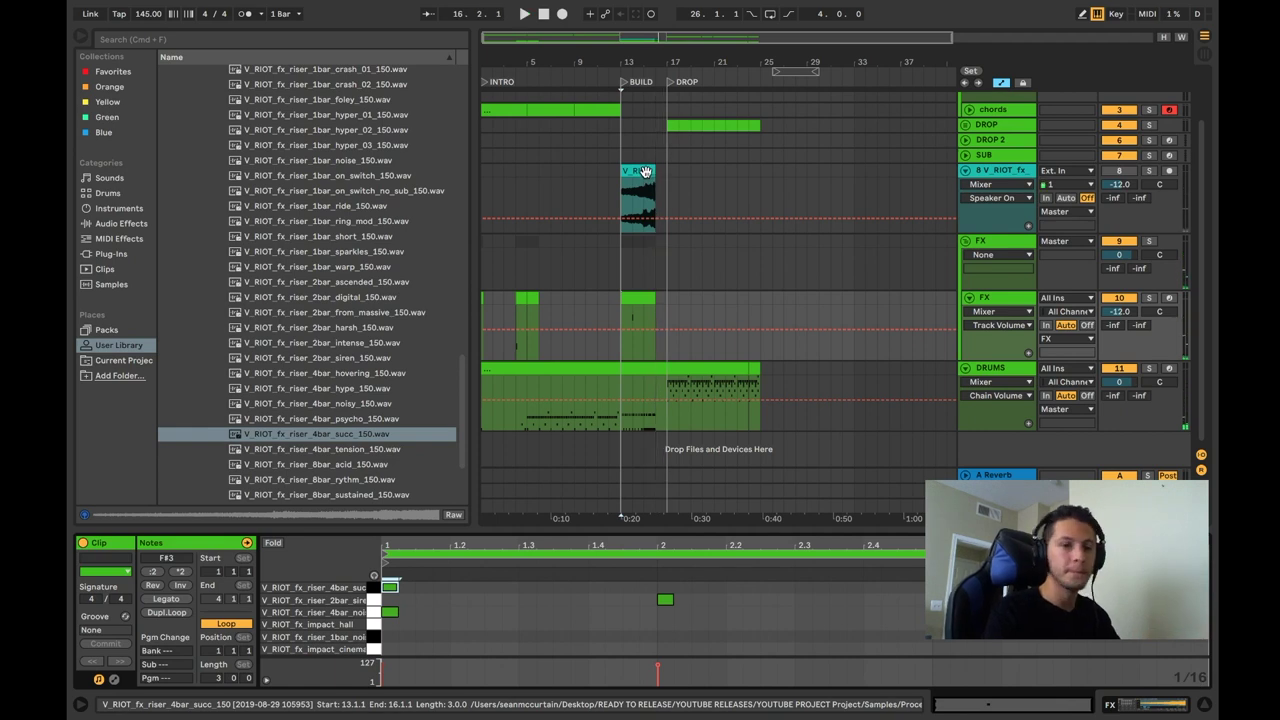
pyautogui.click(645, 171)
pyautogui.press('Delete')
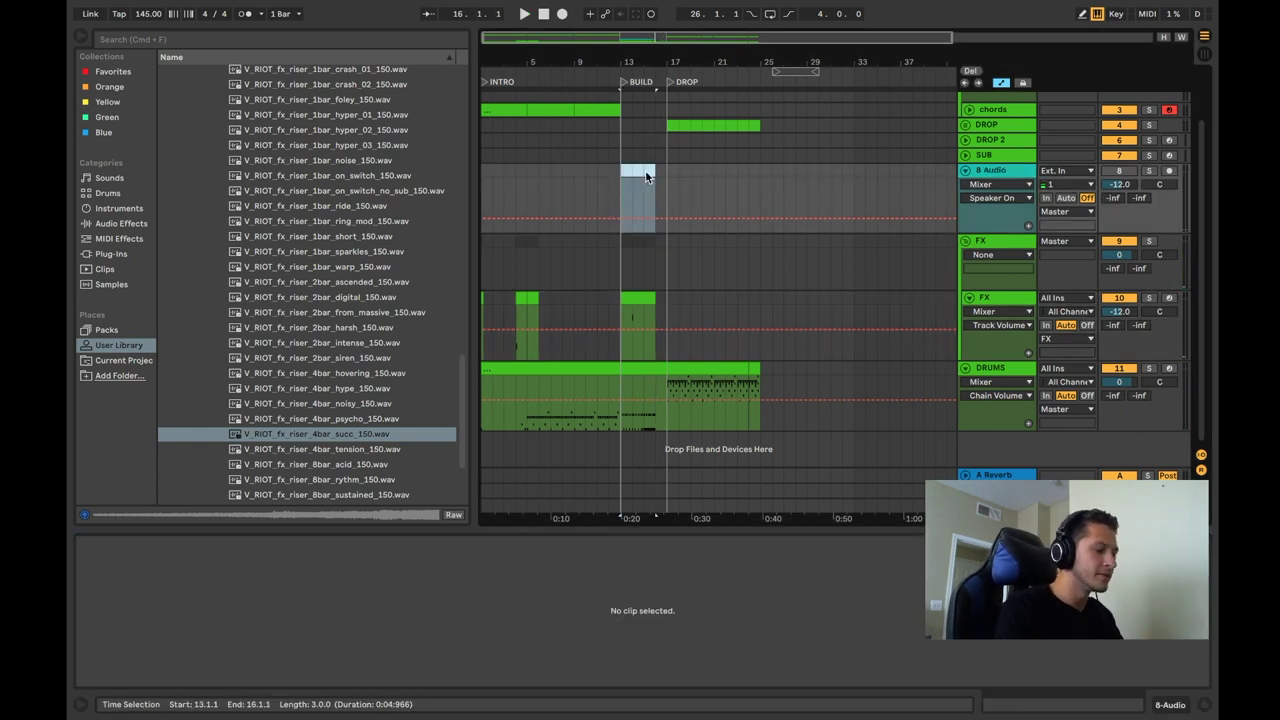
# - Fold the 8 Audio and FX tracks and zoom into the build's chords clip
pyautogui.click(966, 172)
pyautogui.click(967, 194)
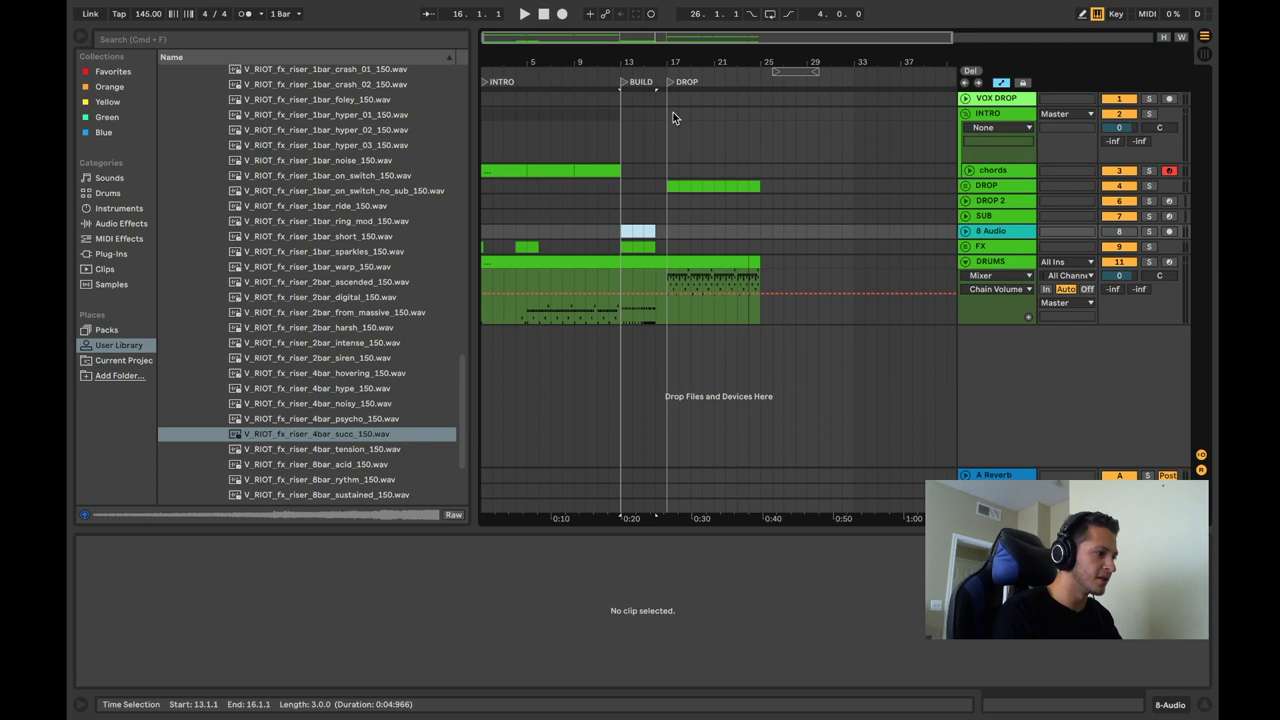
pyautogui.click(969, 171)
pyautogui.moveTo(607, 50); pyautogui.dragTo(700, 237)
pyautogui.click(690, 240)
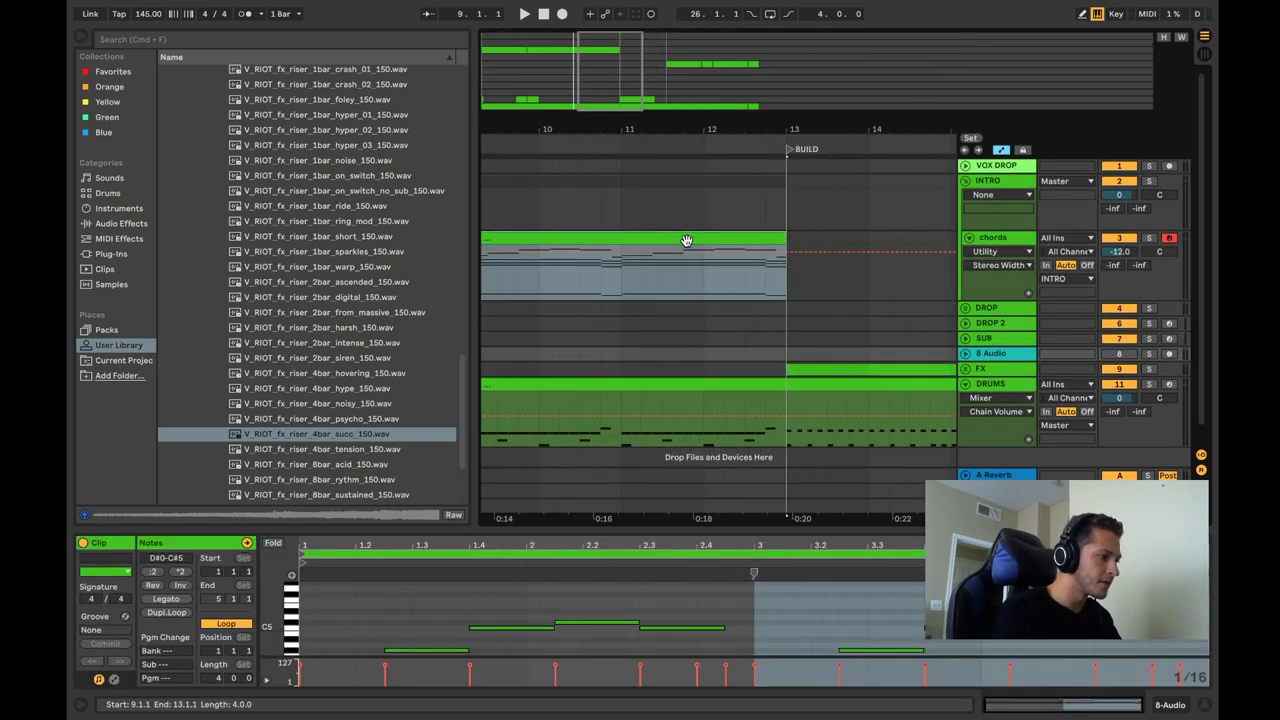
# - Shorten the chords clip to end at bar 14 and delete its top three notes, F4 to C5
pyautogui.moveTo(862, 245); pyautogui.dragTo(605, 257)
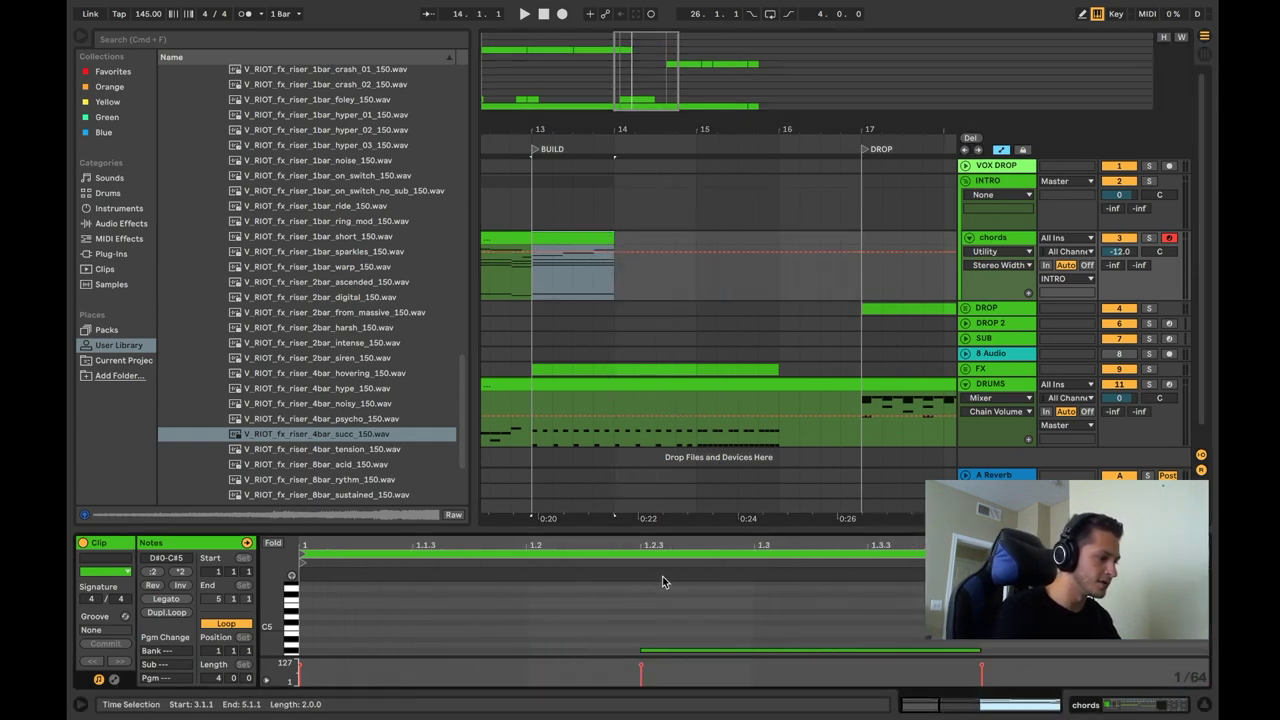
pyautogui.moveTo(686, 528); pyautogui.dragTo(714, 270)
pyautogui.moveTo(522, 336); pyautogui.dragTo(1050, 410)
pyautogui.press('Delete')
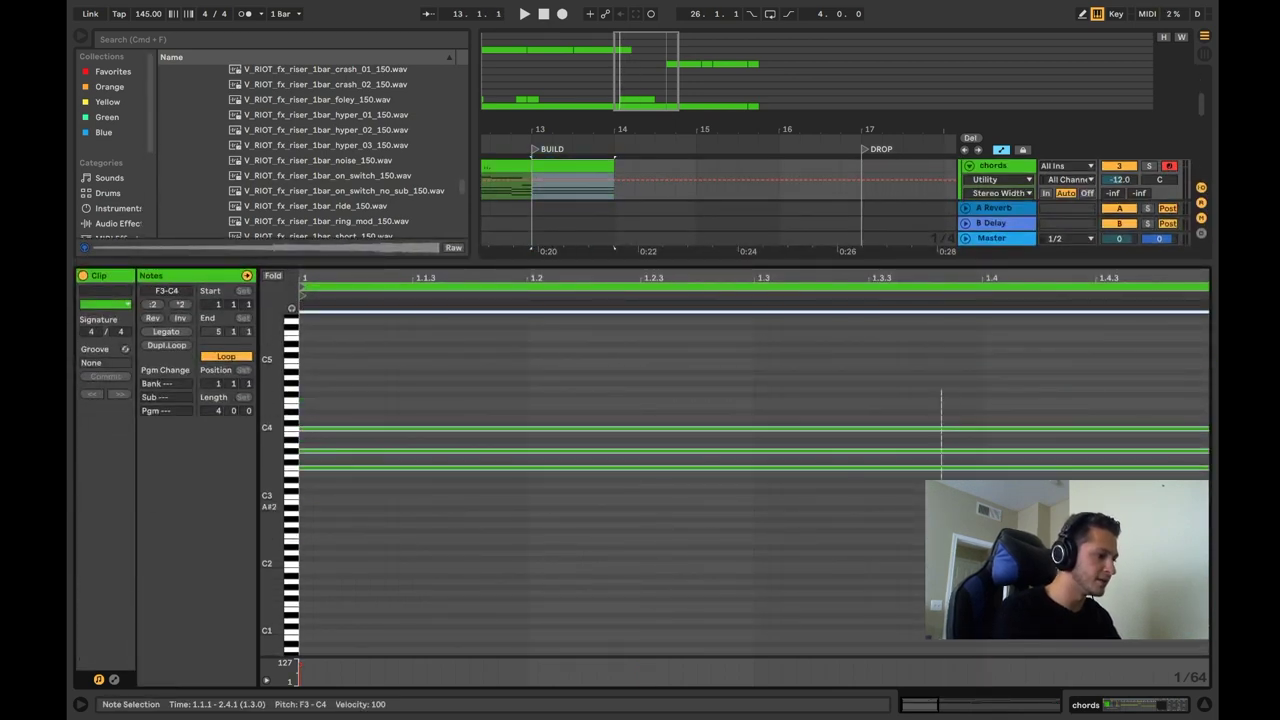
pyautogui.moveTo(633, 56); pyautogui.dragTo(633, 68)
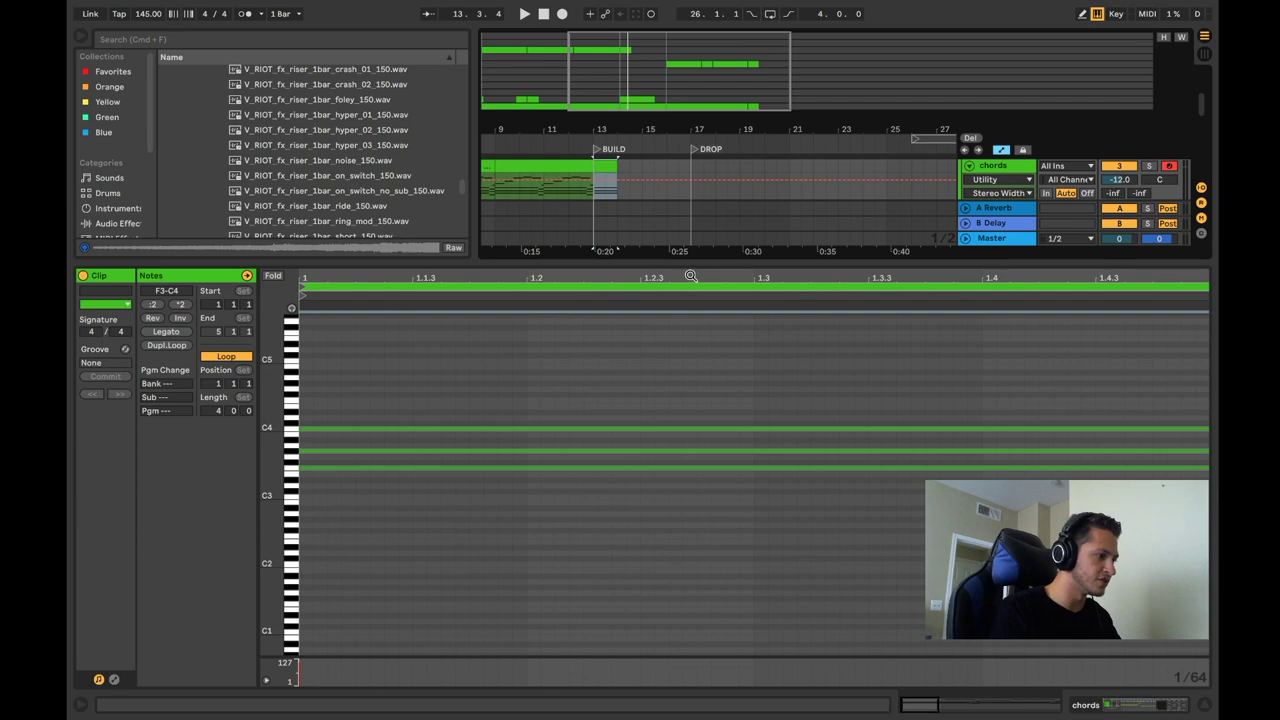
pyautogui.moveTo(697, 261); pyautogui.dragTo(691, 455)
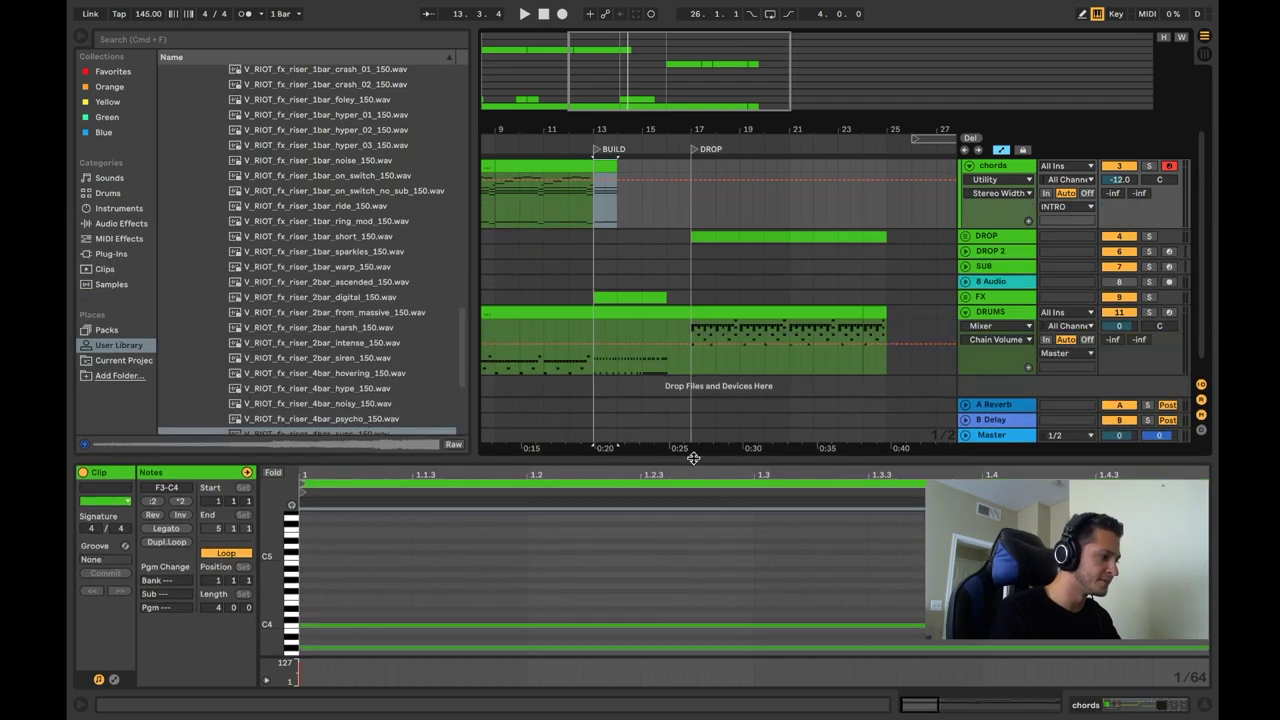
# - Duplicate the clip across the build, stretch the chord notes to about 3.2.4, and play from bar 13
pyautogui.press('super+d')
pyautogui.press('super+d')
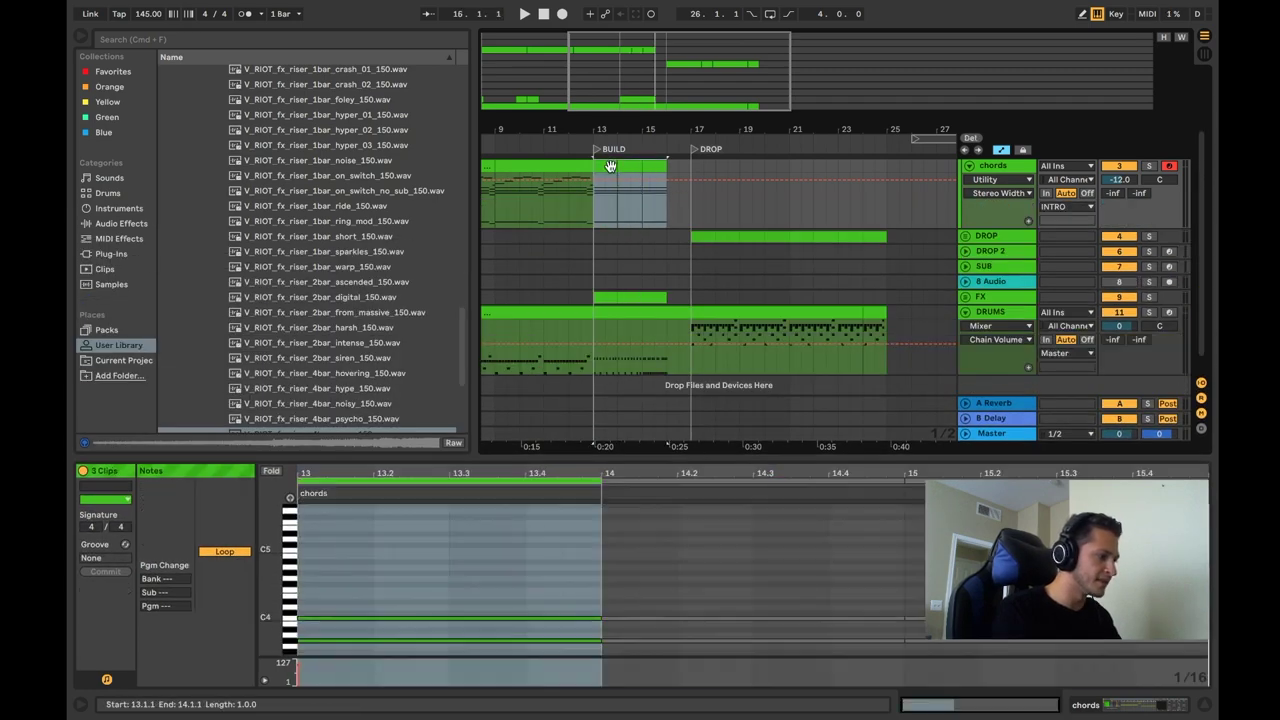
pyautogui.click(610, 166)
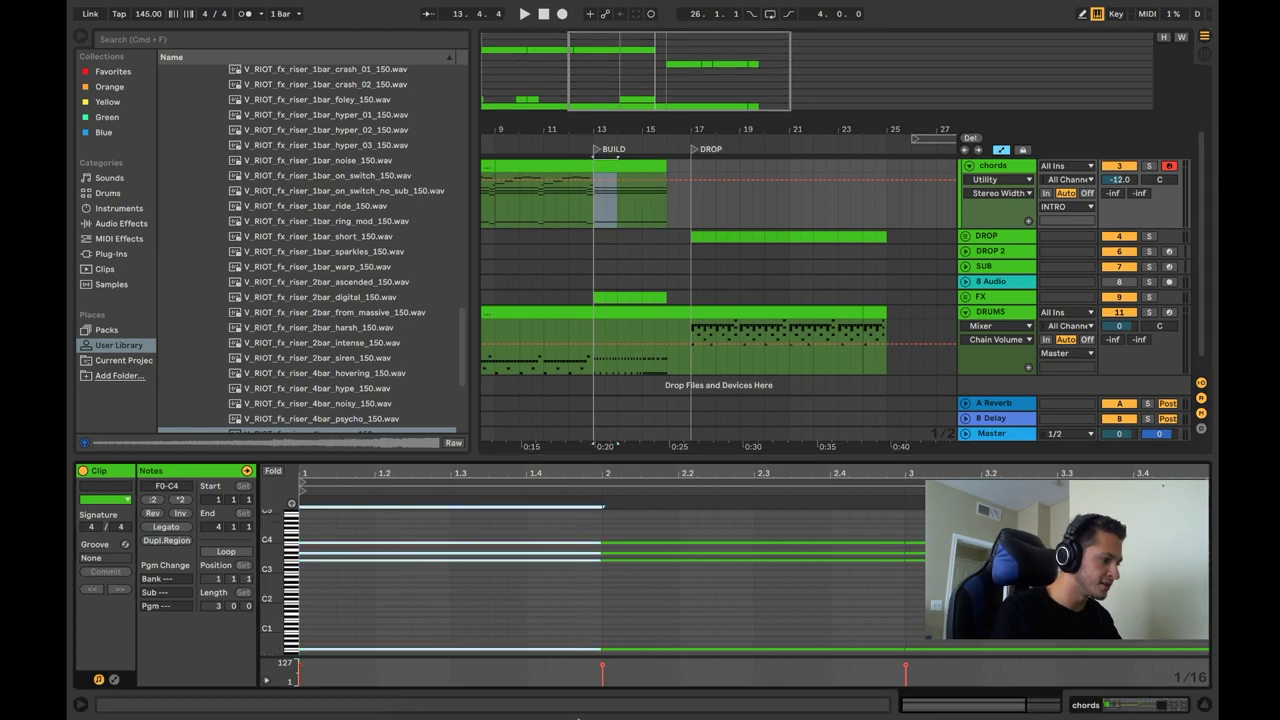
pyautogui.press('super+a')
pyautogui.moveTo(596, 554); pyautogui.dragTo(1040, 554)
pyautogui.click(1040, 554)
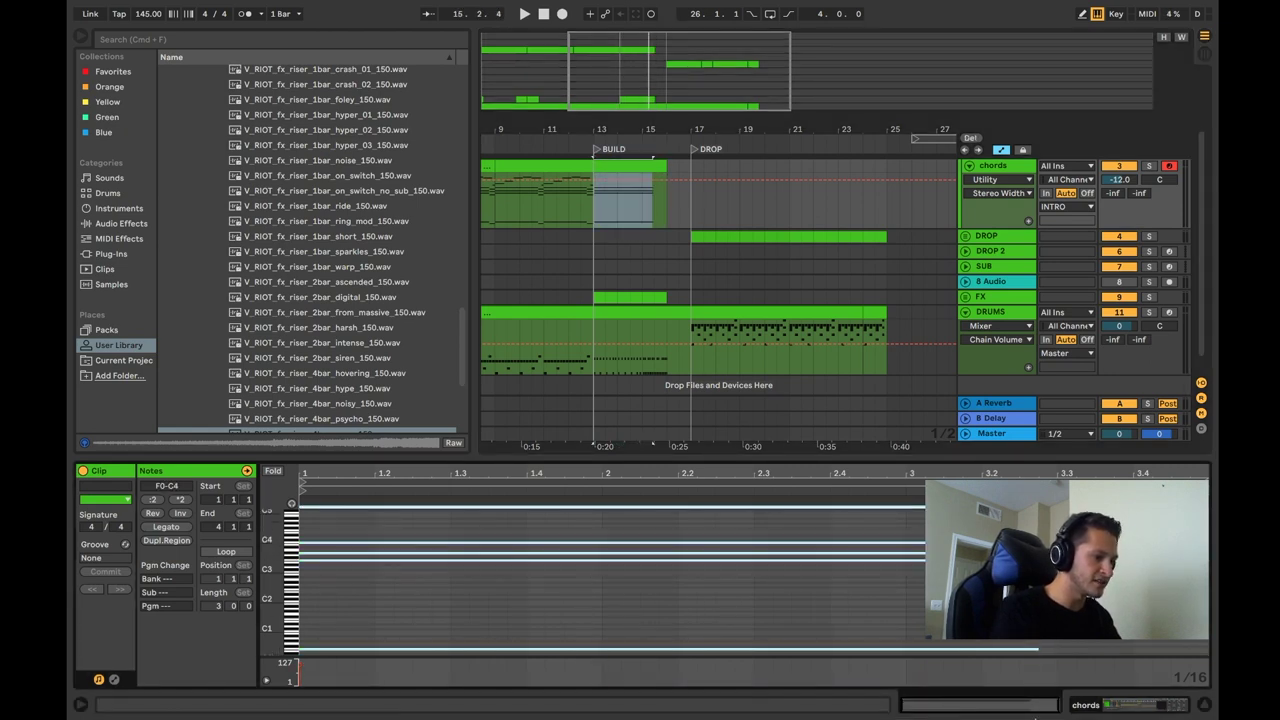
pyautogui.press('super+a')
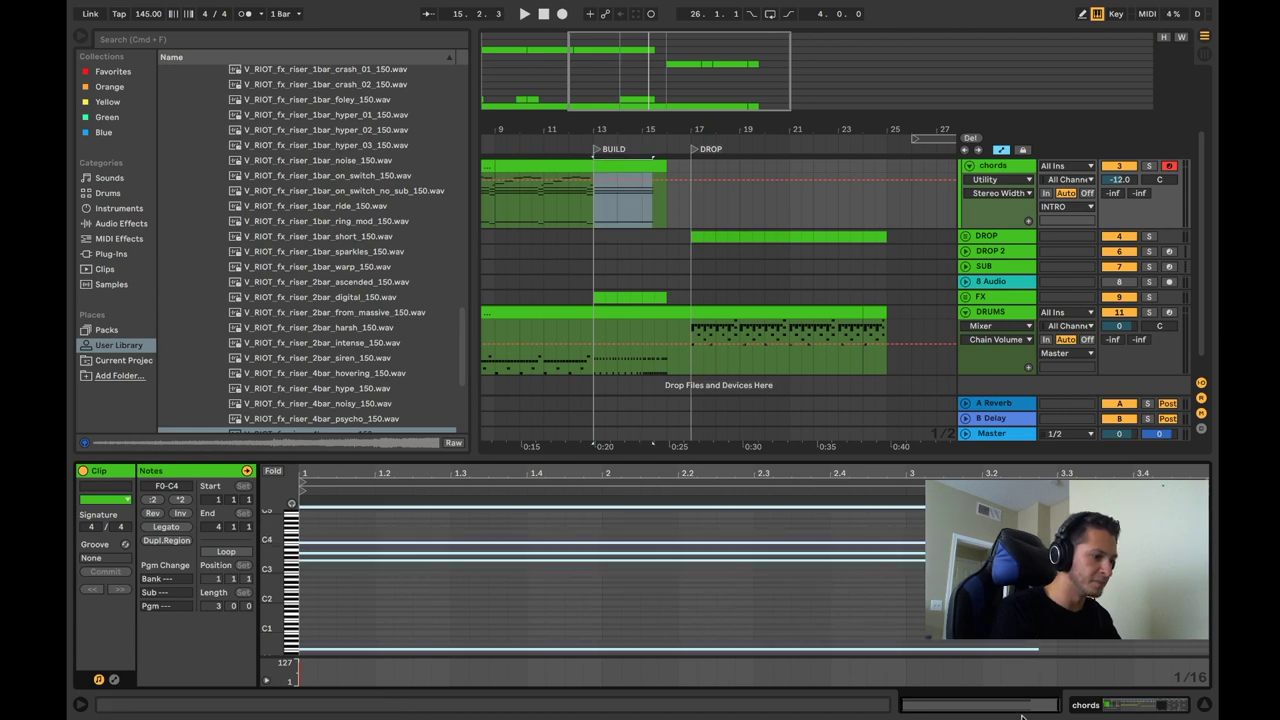
pyautogui.click(630, 166)
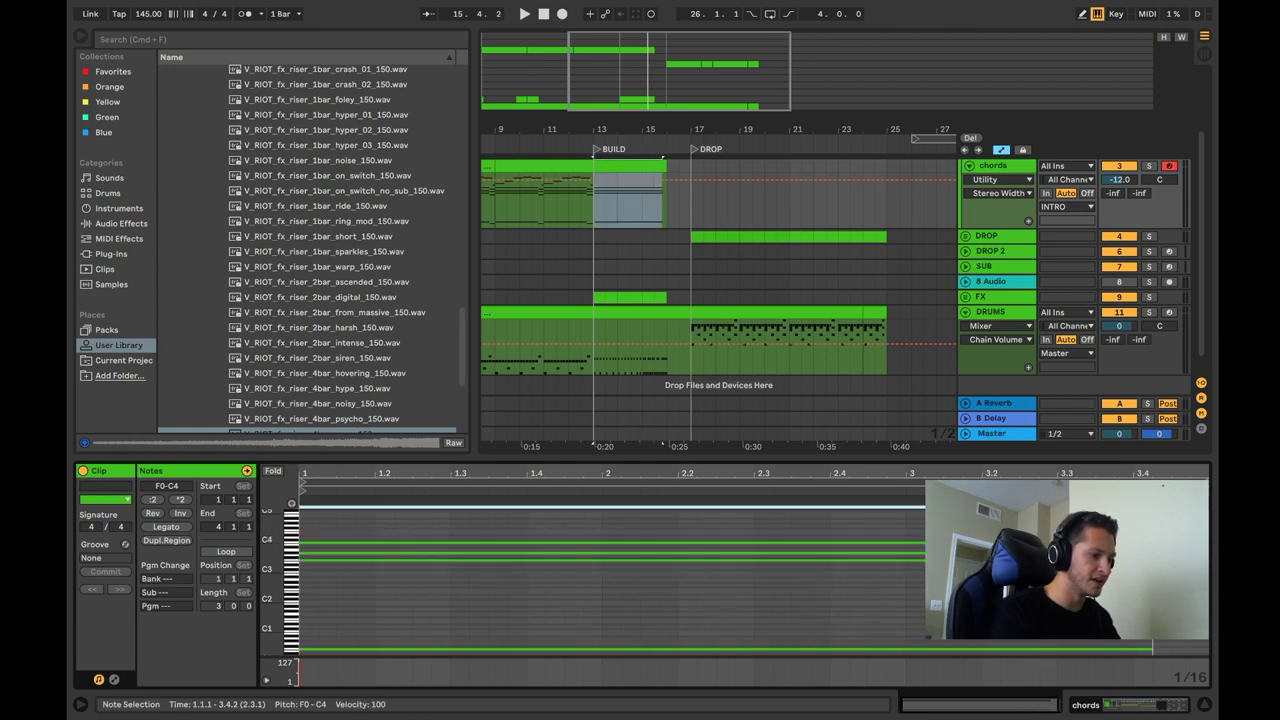
pyautogui.press('space')
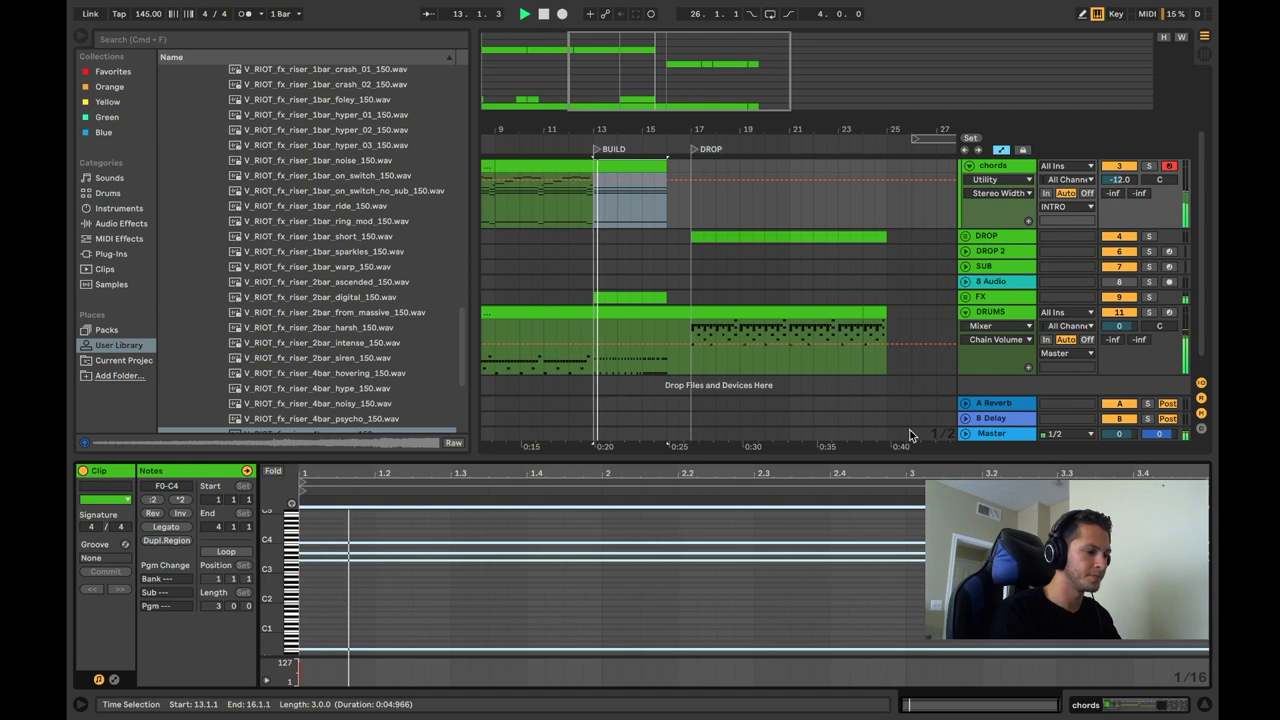
# - Expose Serum's Pitch Bend as a parameter on the chords chain
pyautogui.click(1084, 705)
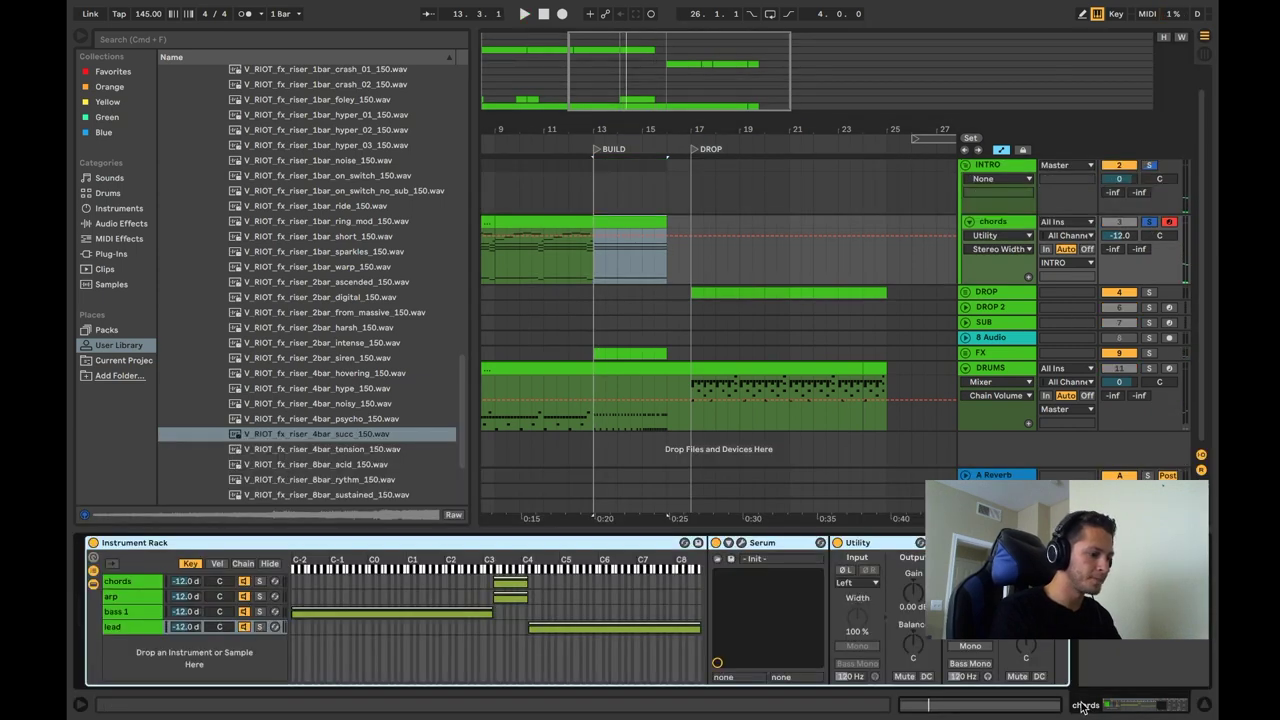
pyautogui.click(119, 582)
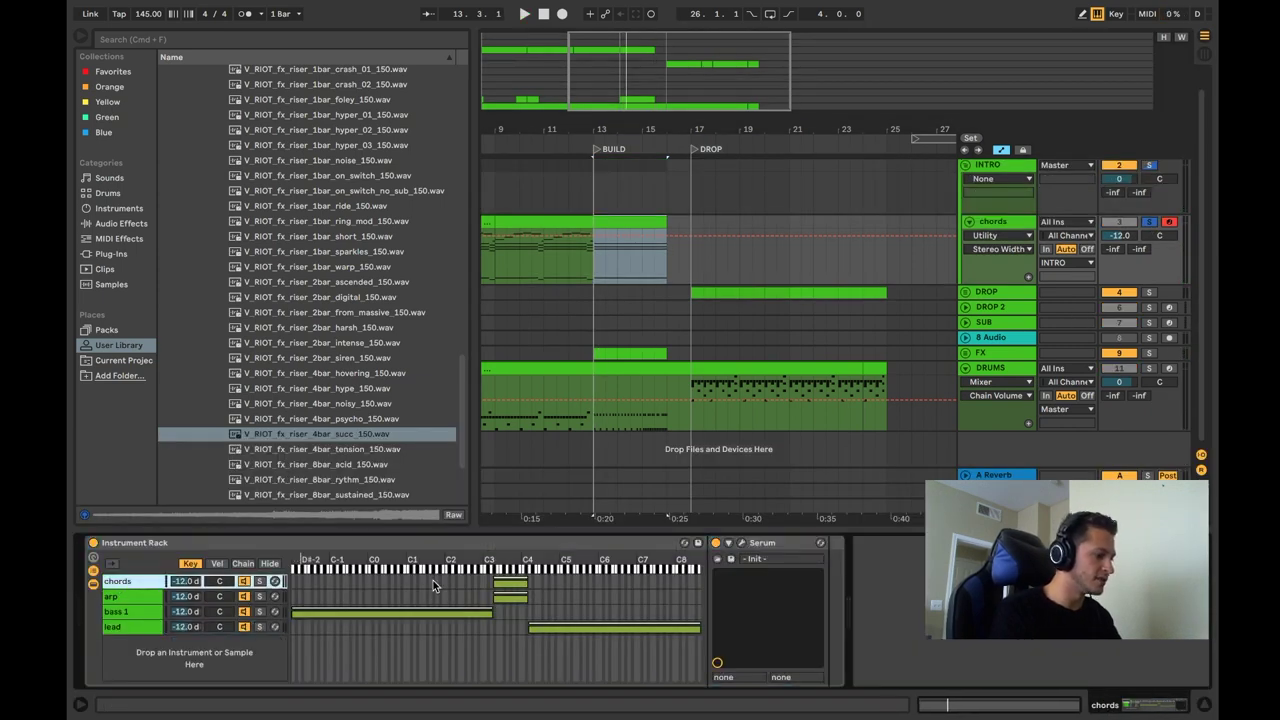
pyautogui.click(728, 543)
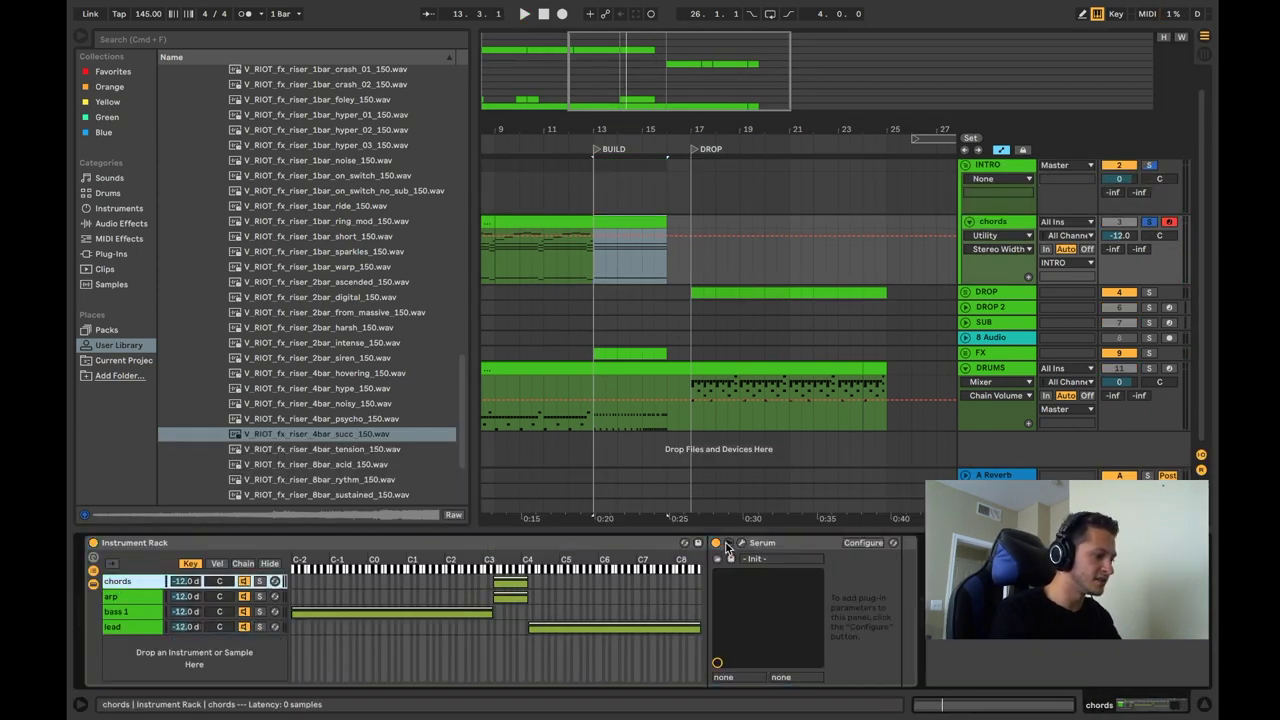
pyautogui.click(863, 543)
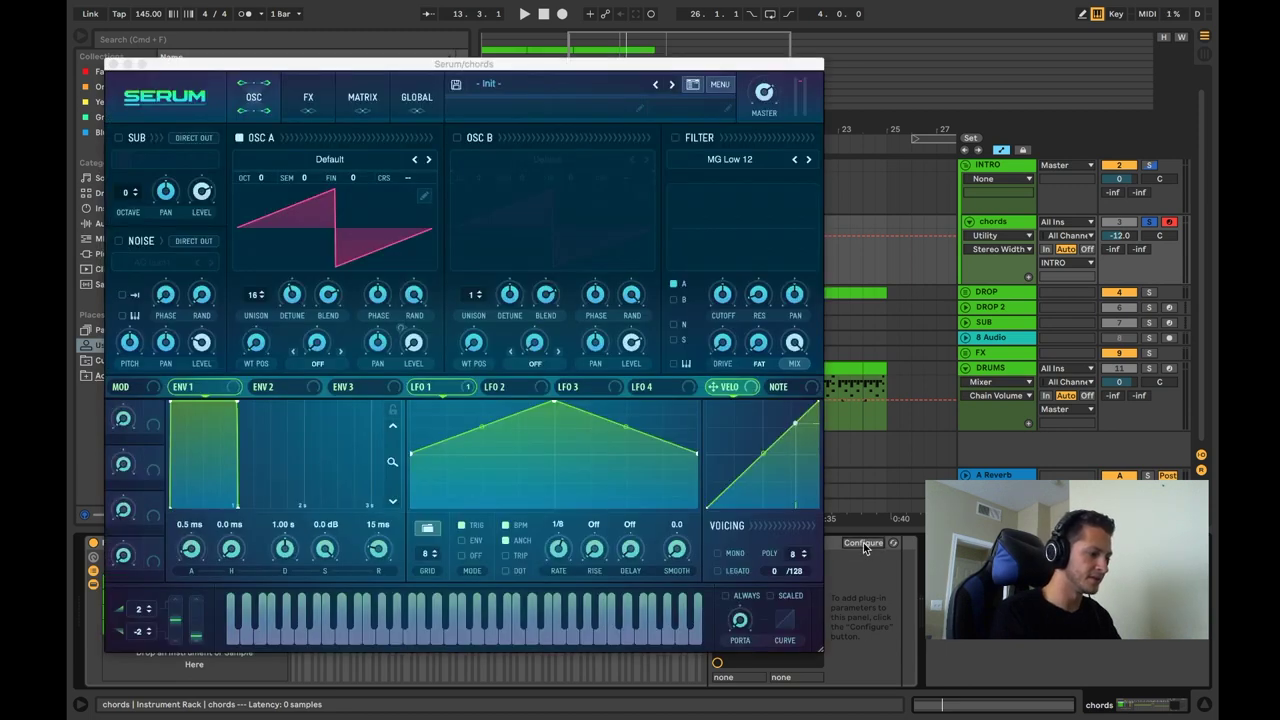
pyautogui.click(863, 543)
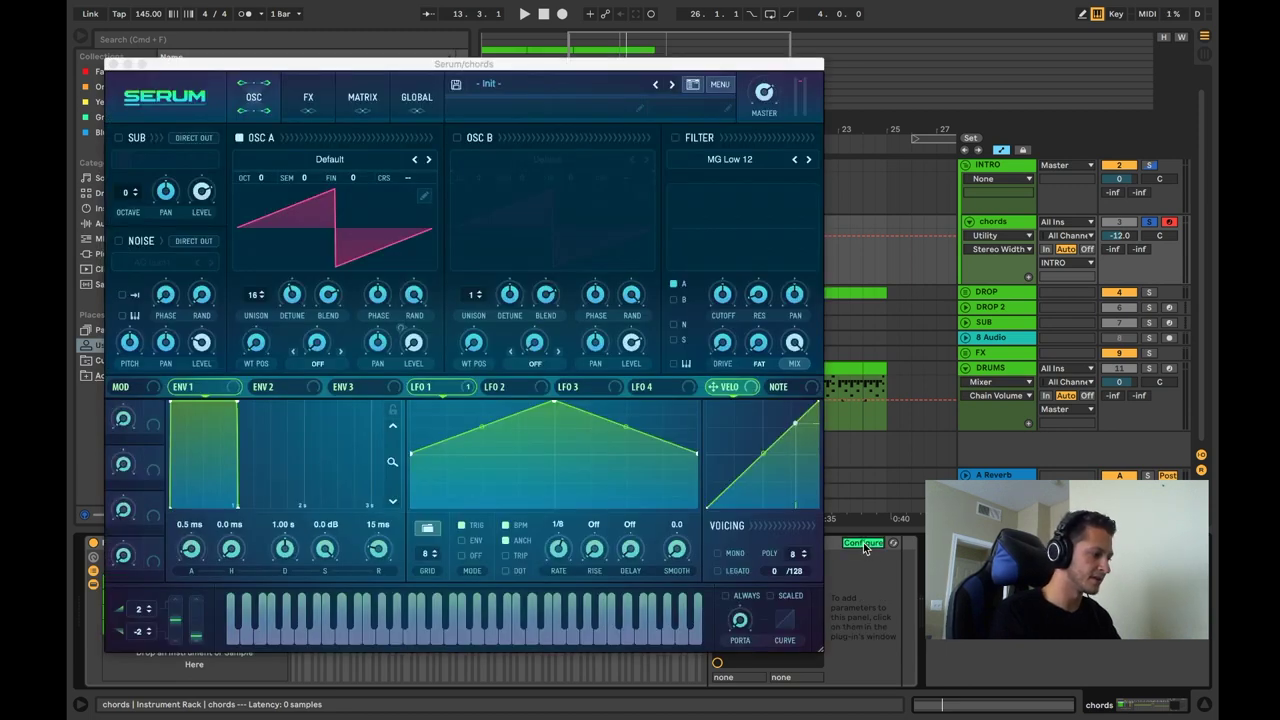
pyautogui.click(176, 625)
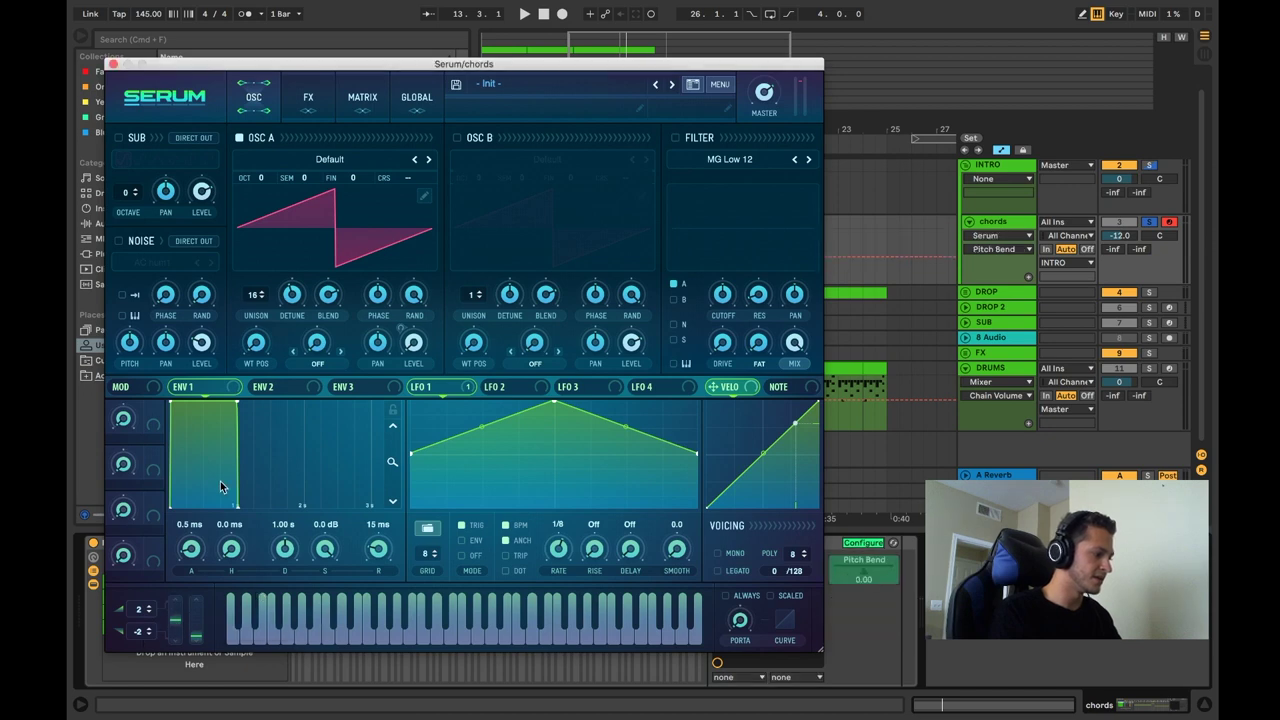
pyautogui.click(866, 542)
# - Set Serum's pitch-bend range to +24 and -24 and restore Pitch Bend as the chain's parameter
pyautogui.moveTo(141, 612); pyautogui.dragTo(155, 120)
pyautogui.moveTo(141, 622); pyautogui.dragTo(141, 640)
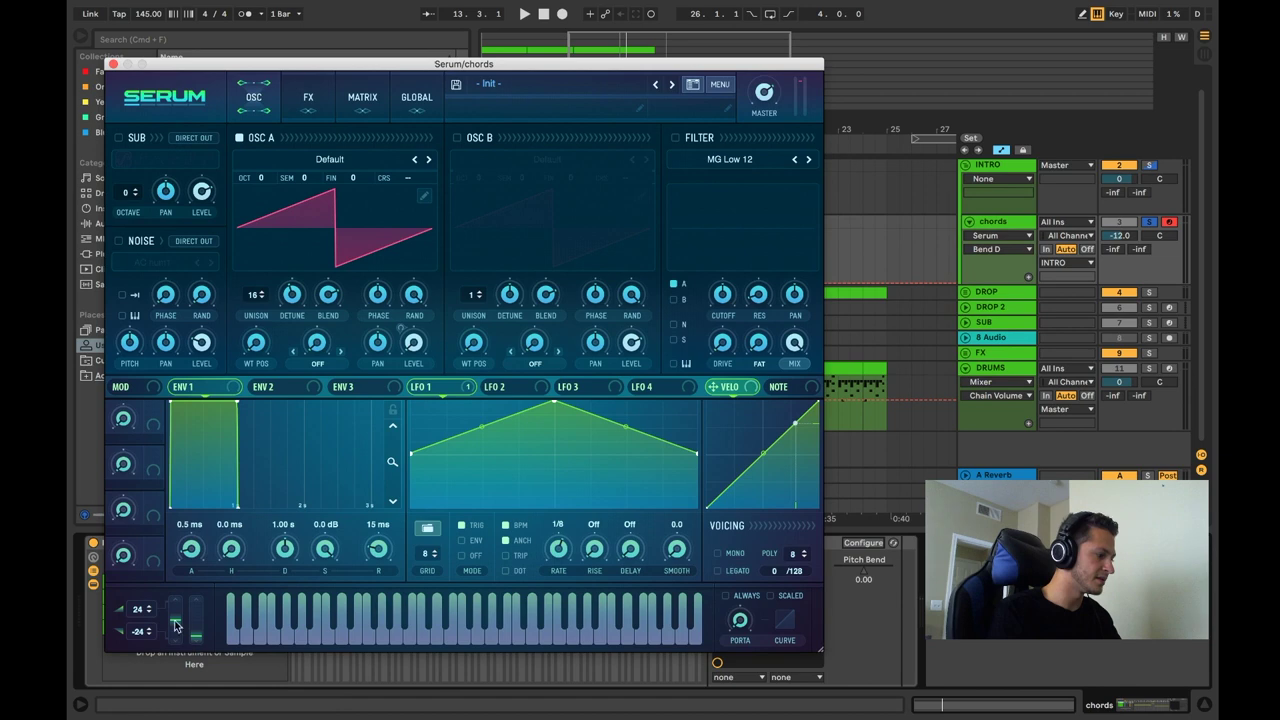
pyautogui.click(182, 612)
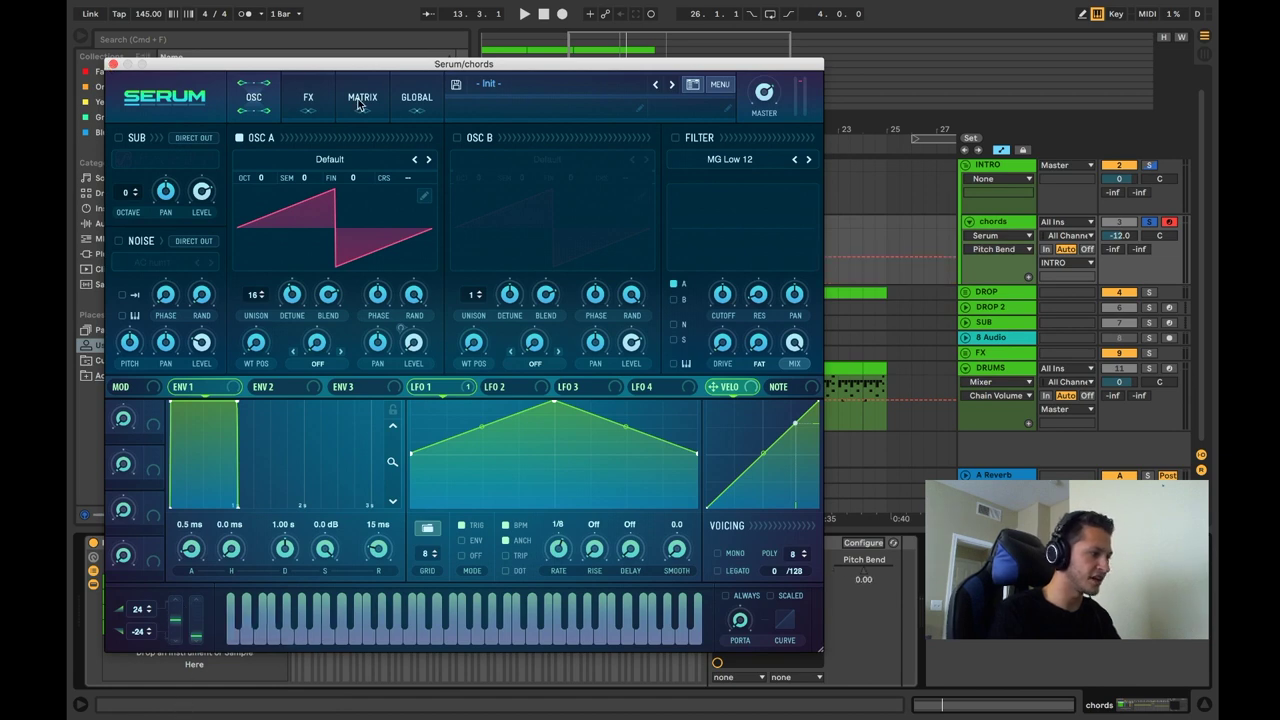
pyautogui.click(111, 64)
pyautogui.click(594, 258)
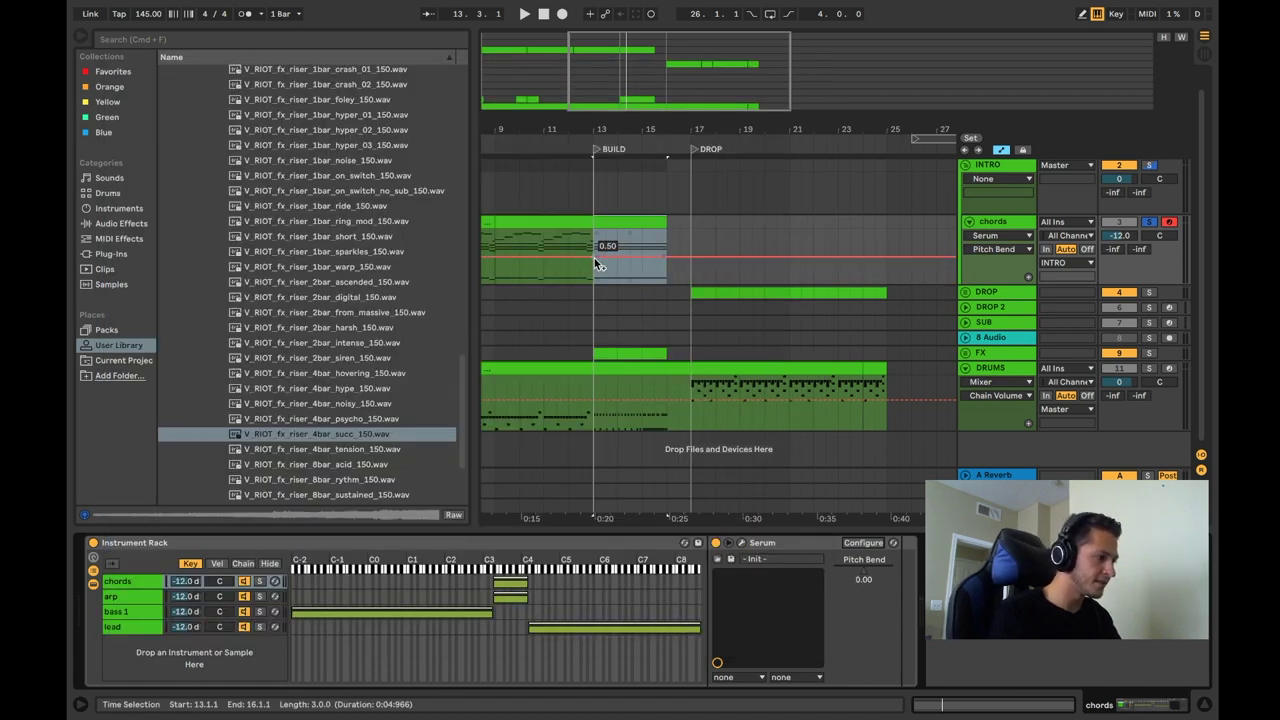
# - Pull the chords' Pitch Bend down to 0.00 at bar 16 and play back the dive
pyautogui.moveTo(661, 257)
pyautogui.mouseDown()
pyautogui.moveTo(667, 282)
pyautogui.moveTo(660, 270)
pyautogui.mouseUp()
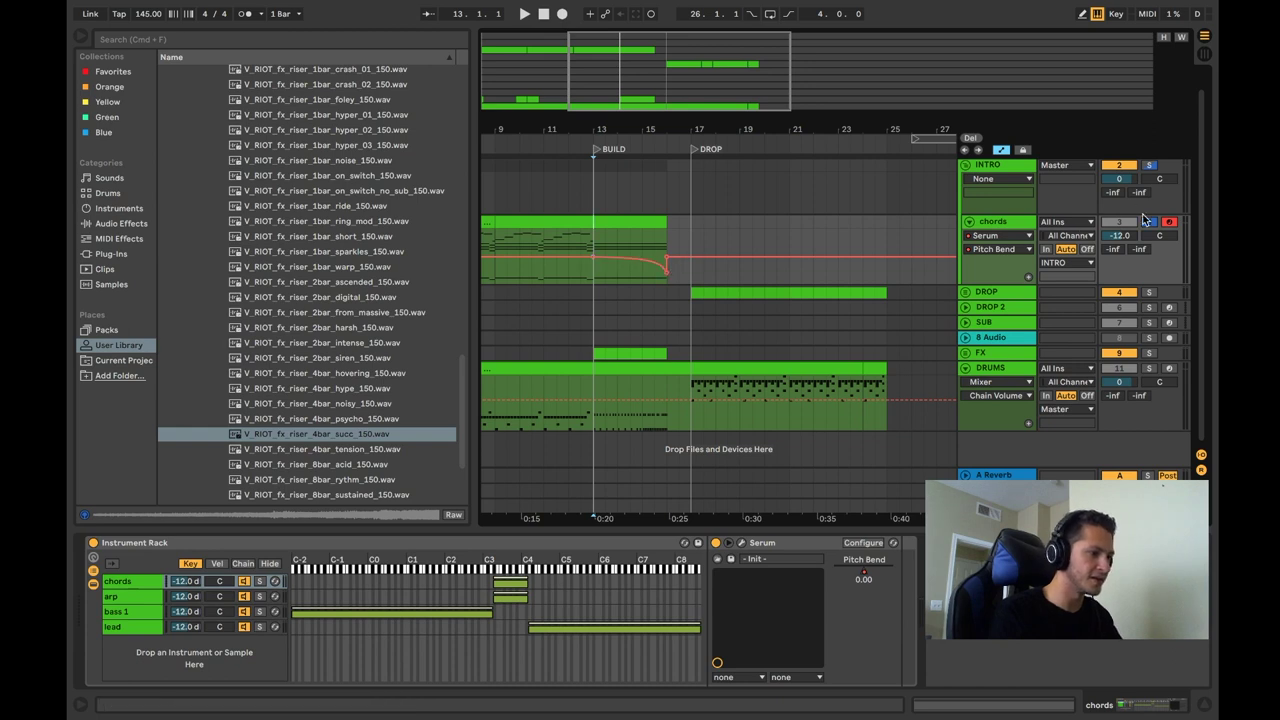
pyautogui.press('space')
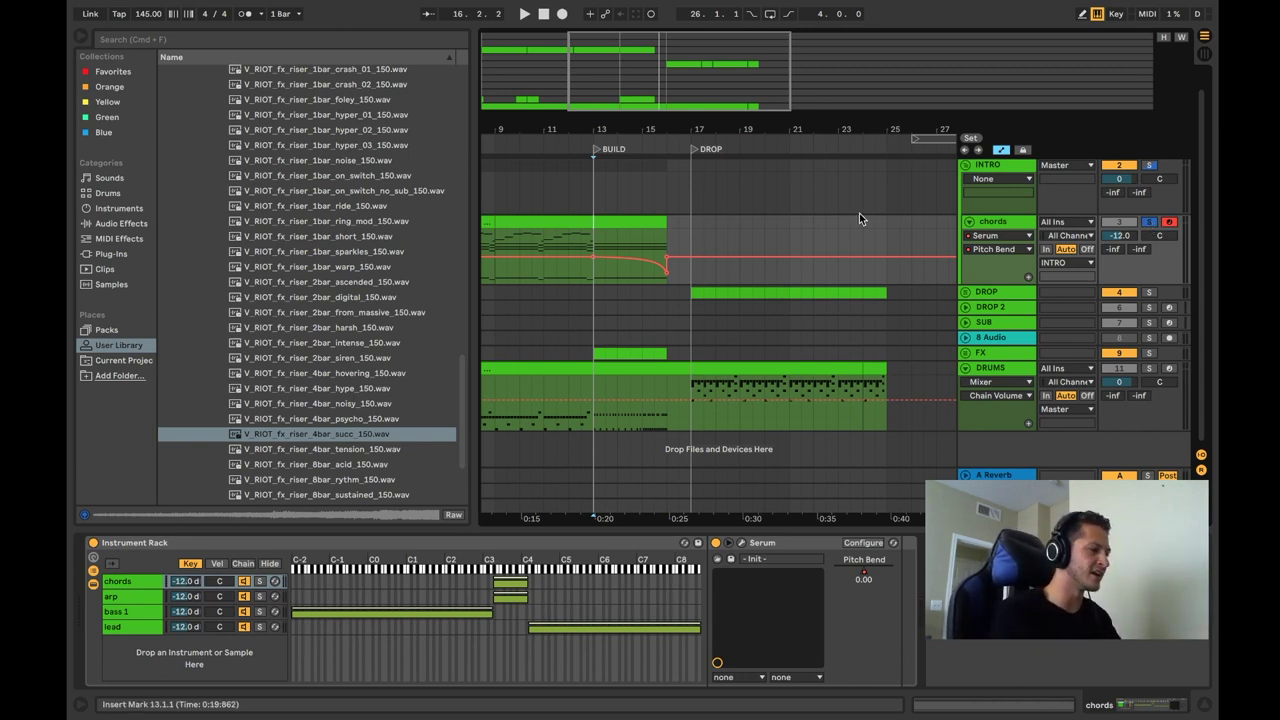
# - Expose Pitch Bend on bass 1's Serum and set its bend range to 24 up, -24 down
pyautogui.click(630, 220)
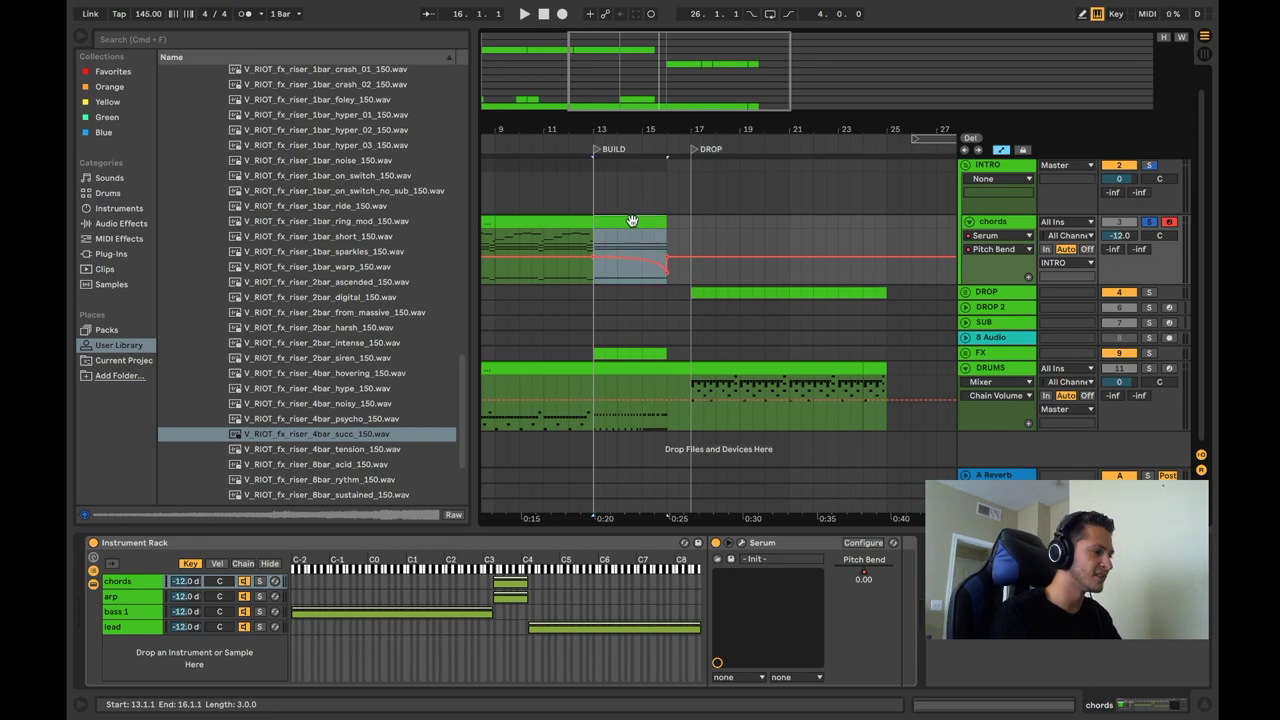
pyautogui.click(134, 611)
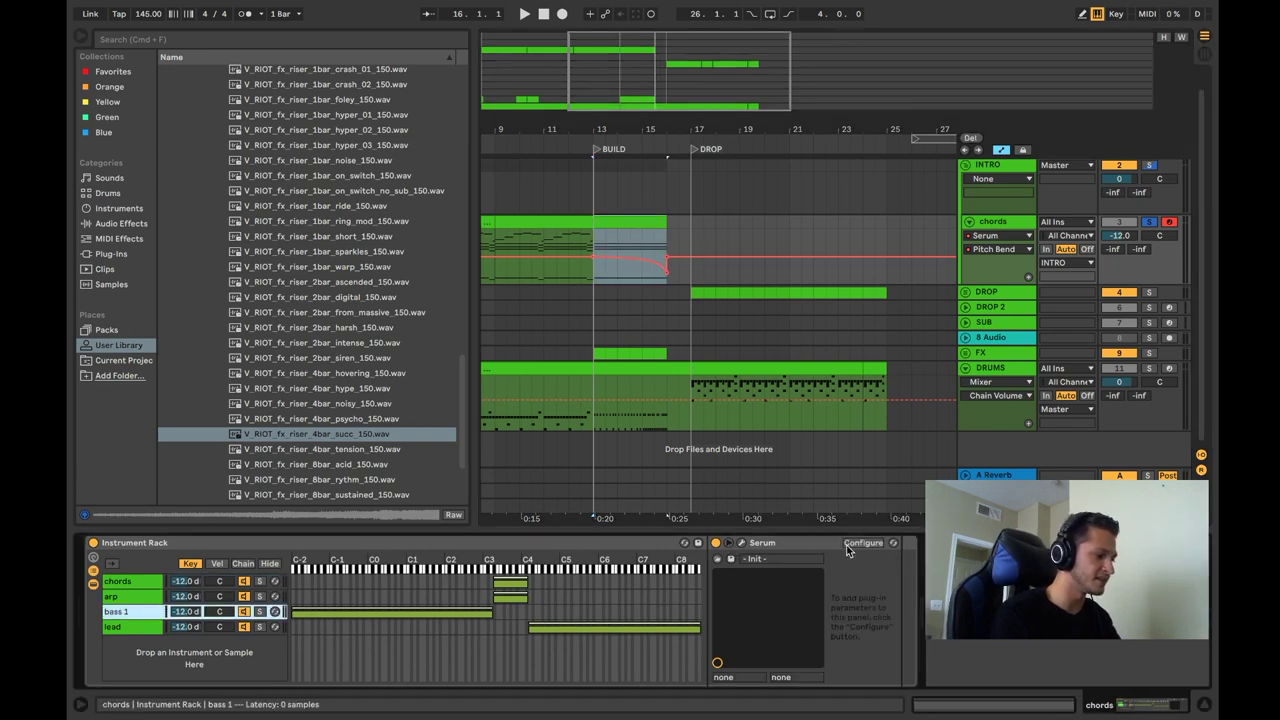
pyautogui.click(731, 549)
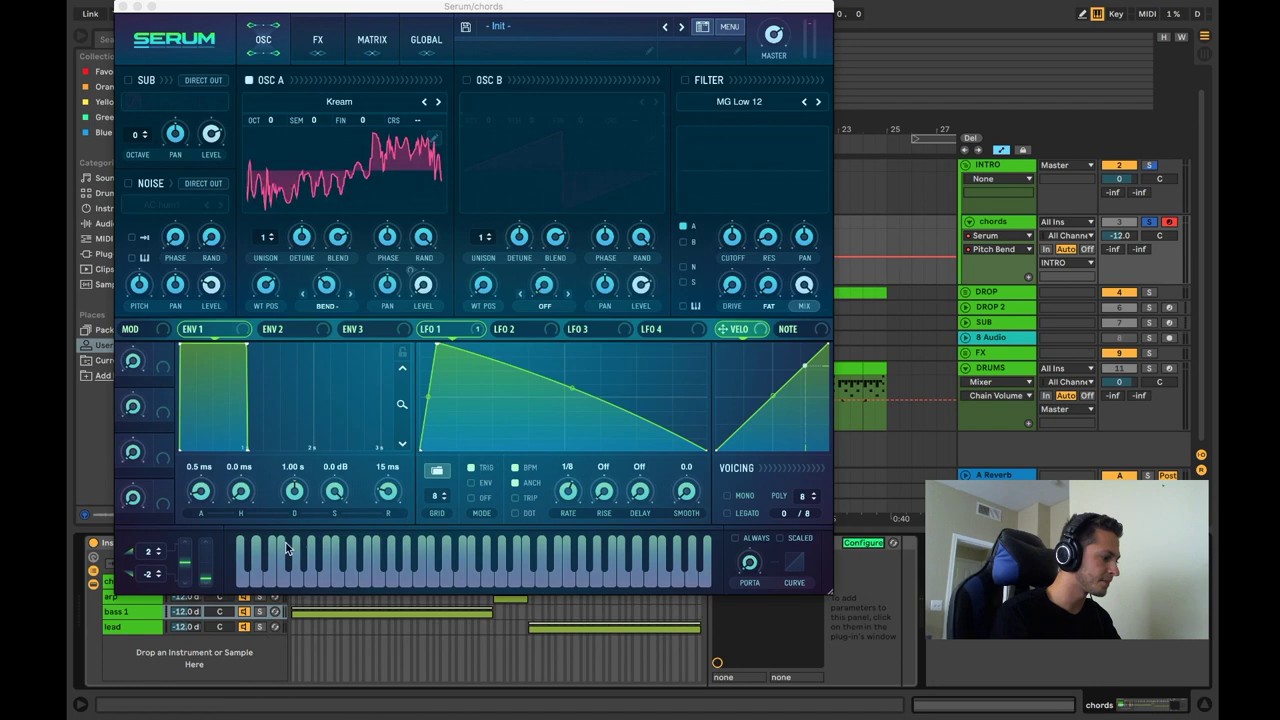
pyautogui.click(193, 568)
pyautogui.click(867, 548)
pyautogui.click(867, 548)
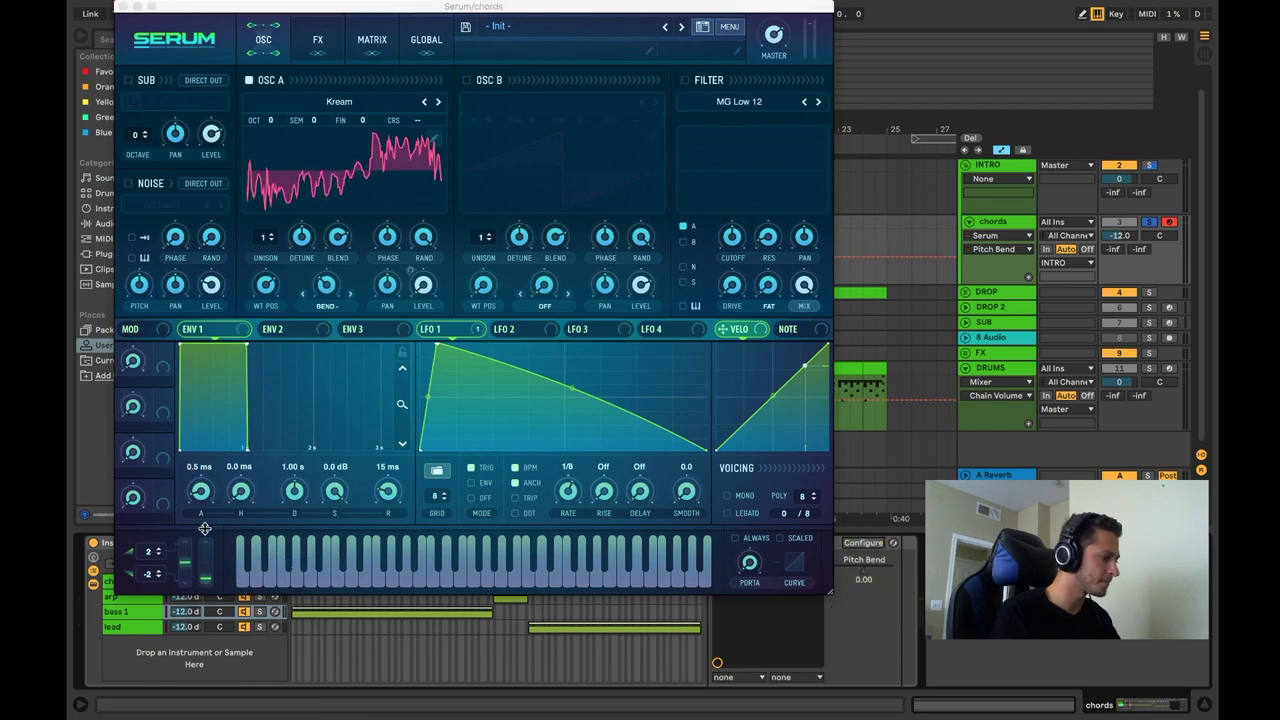
pyautogui.moveTo(148, 556); pyautogui.dragTo(148, 530)
pyautogui.moveTo(150, 574); pyautogui.dragTo(152, 600)
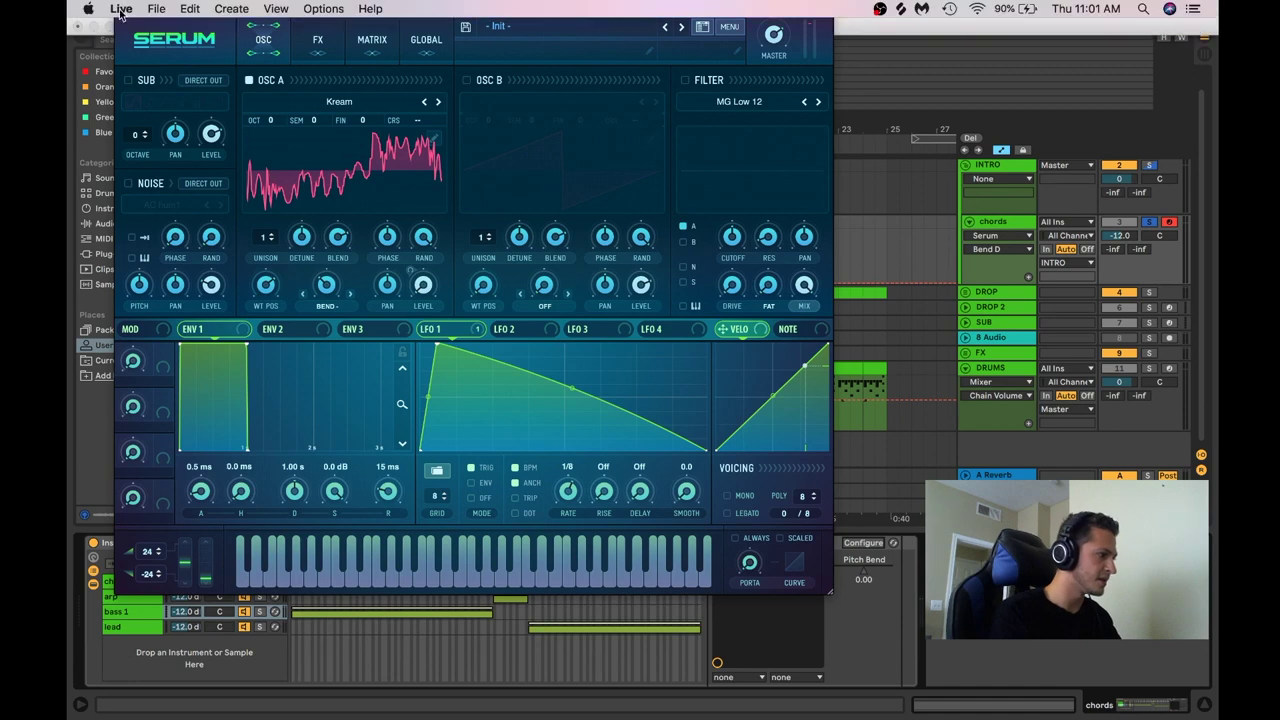
pyautogui.click(122, 8)
pyautogui.click(494, 7)
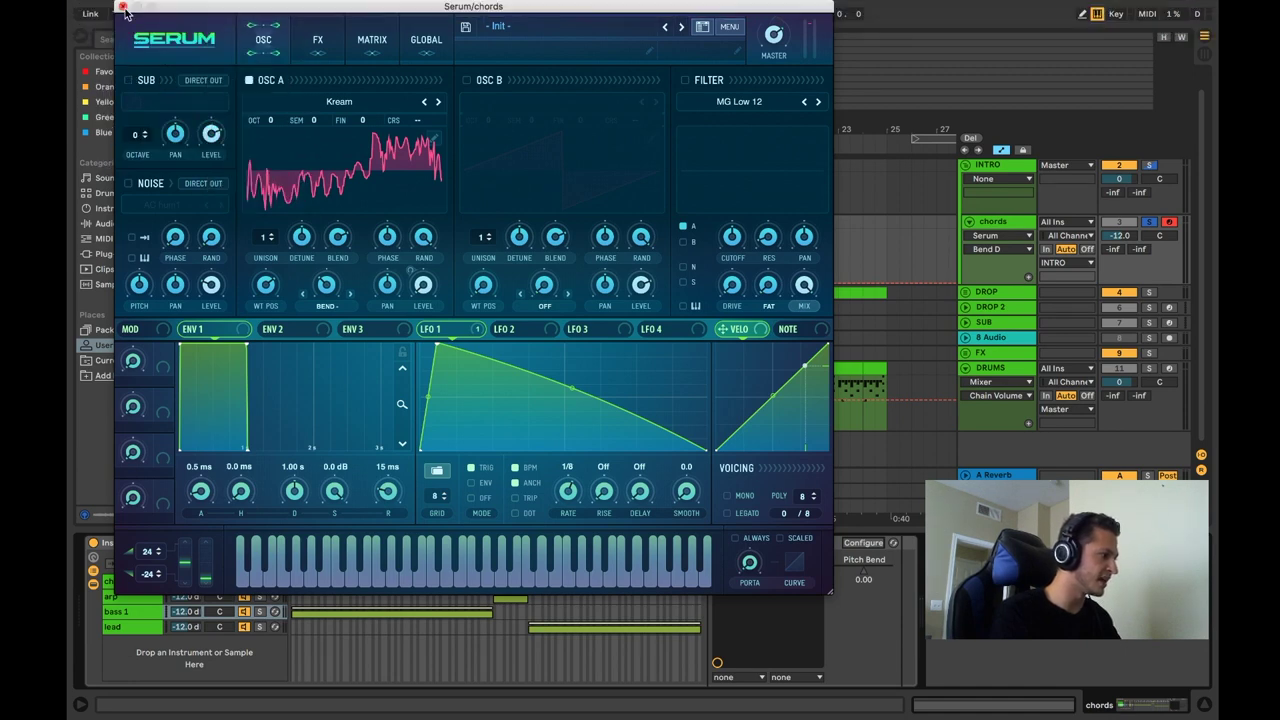
pyautogui.click(123, 8)
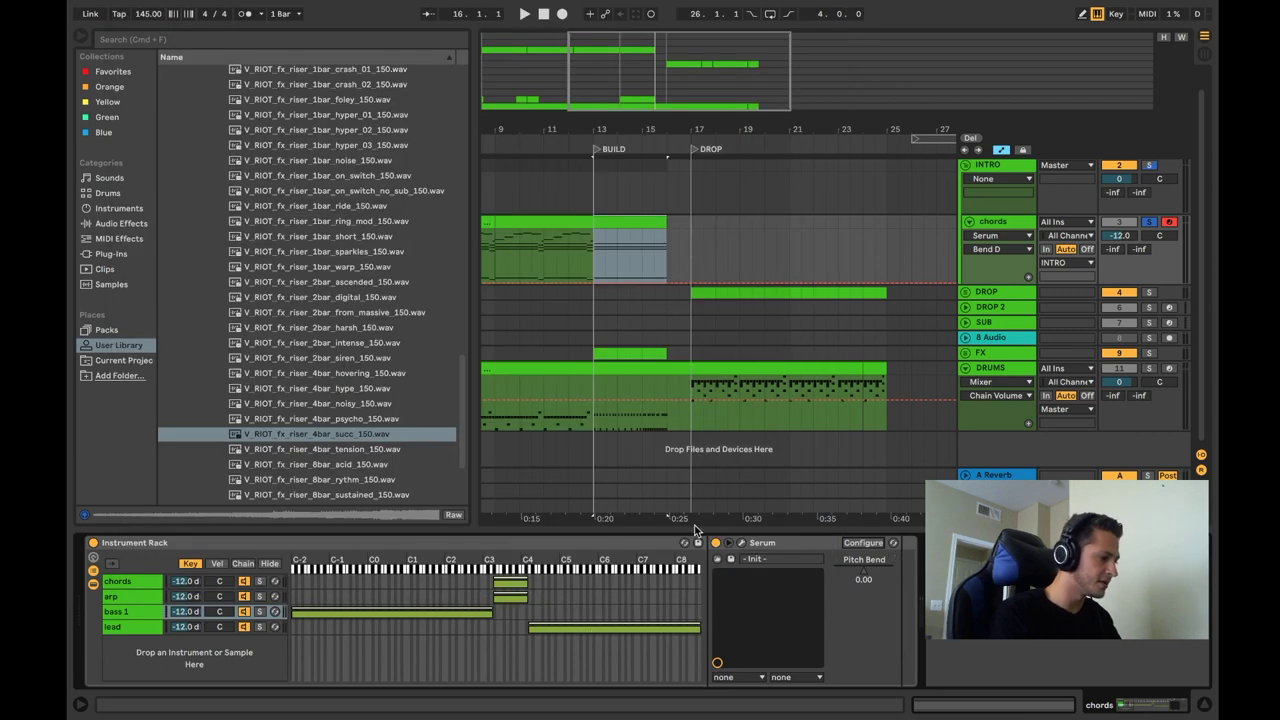
# - Show Pitch Bend on the chords lane, delete the bars 13–15.3 automation, then undo it
pyautogui.click(127, 588)
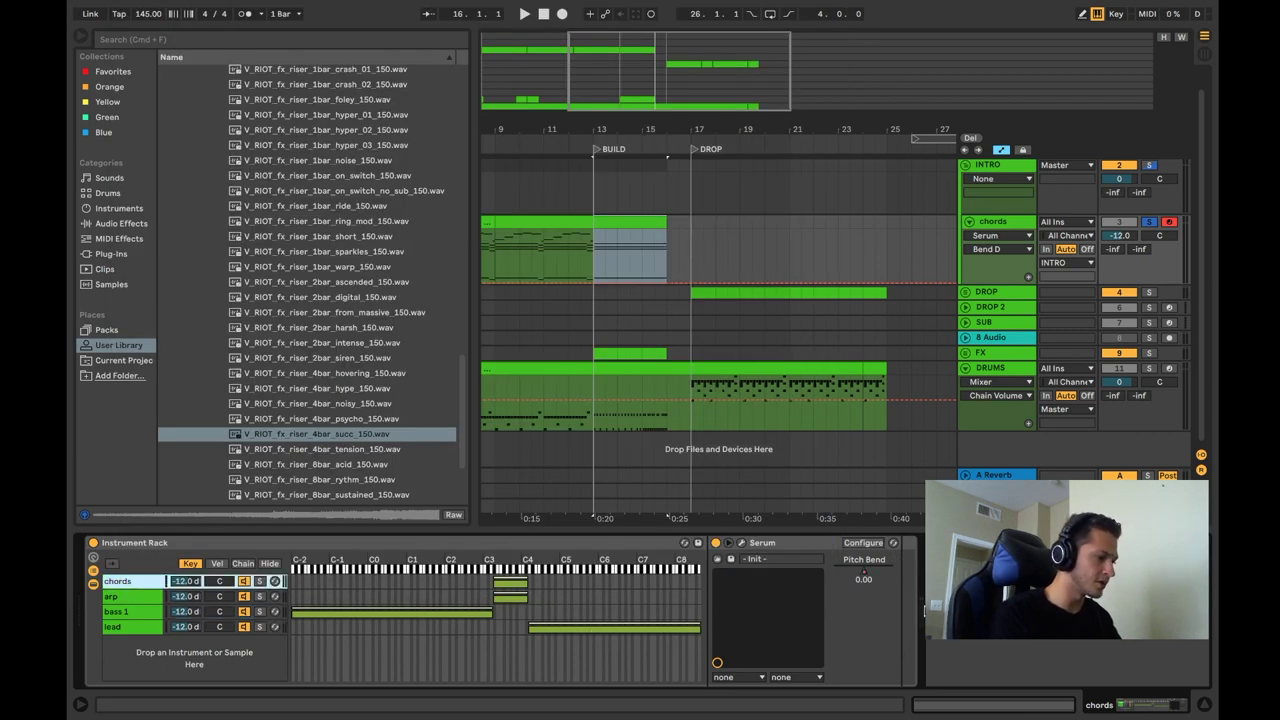
pyautogui.click(863, 576)
pyautogui.moveTo(594, 250); pyautogui.dragTo(667, 250)
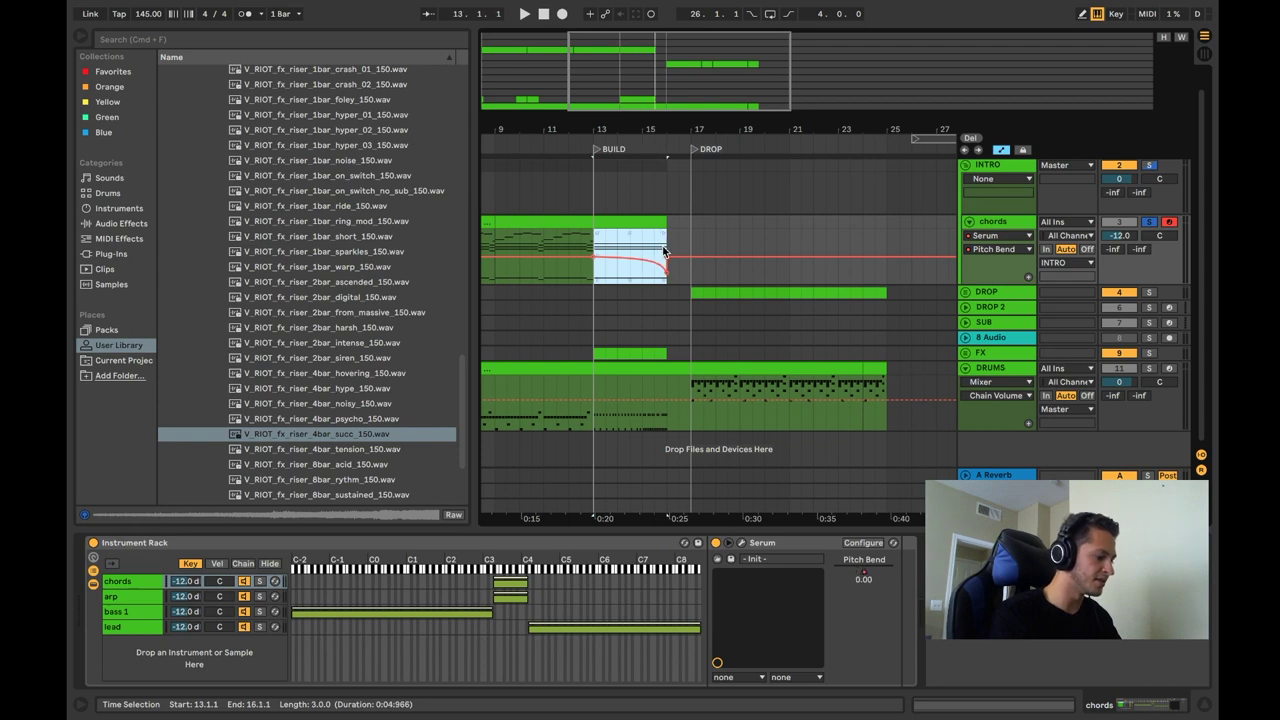
pyautogui.click(126, 614)
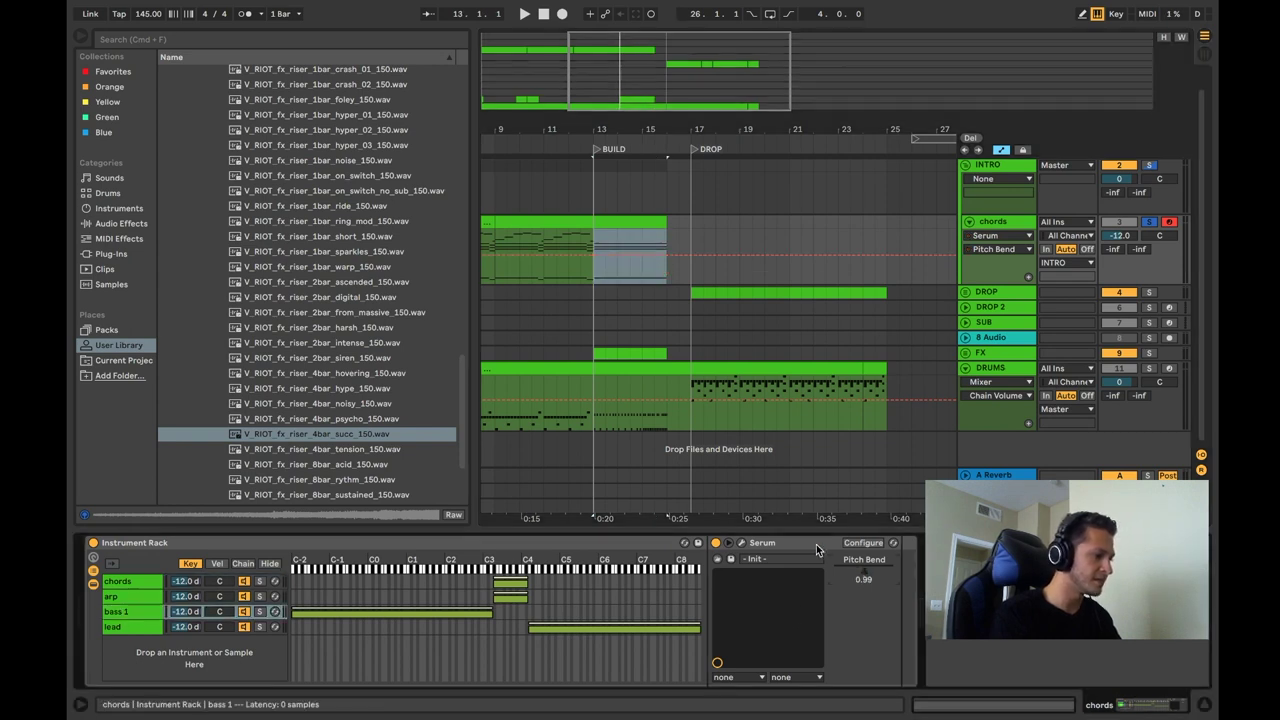
pyautogui.click(598, 250)
pyautogui.press('BackSpace')
pyautogui.press('super+z')
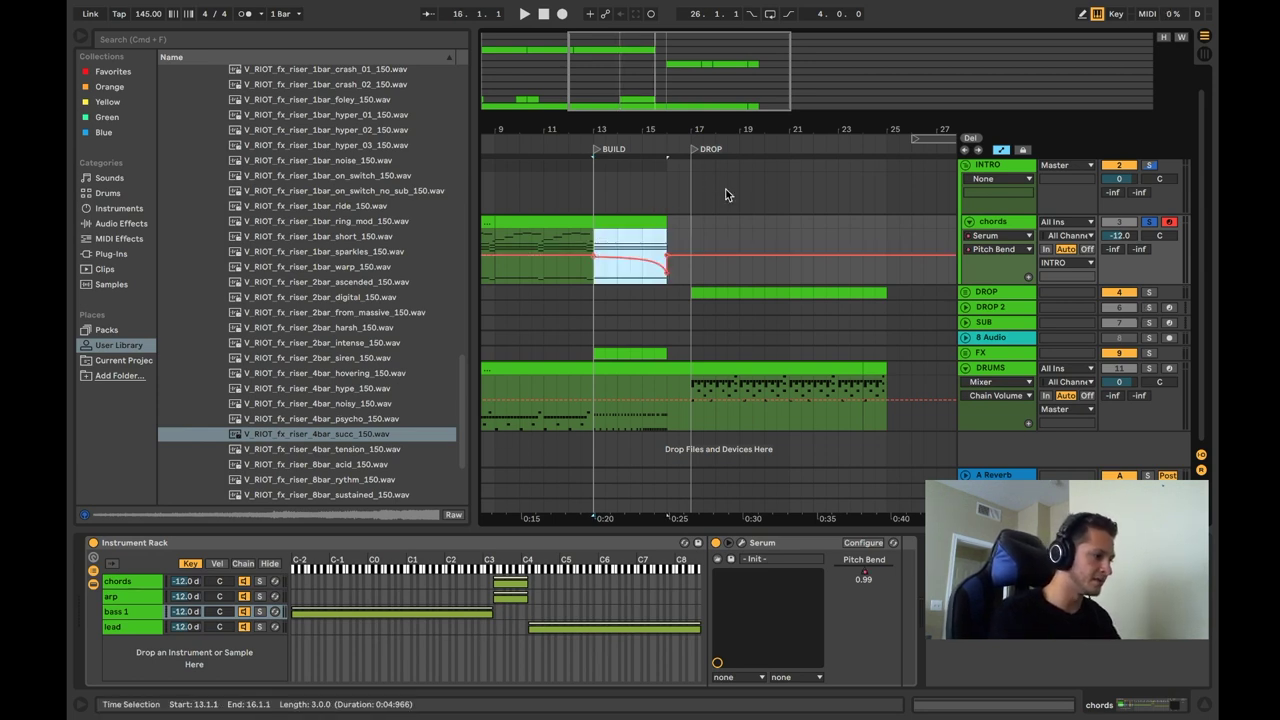
# - Play the build section, then view the arp and lead chains' devices
pyautogui.press('space')
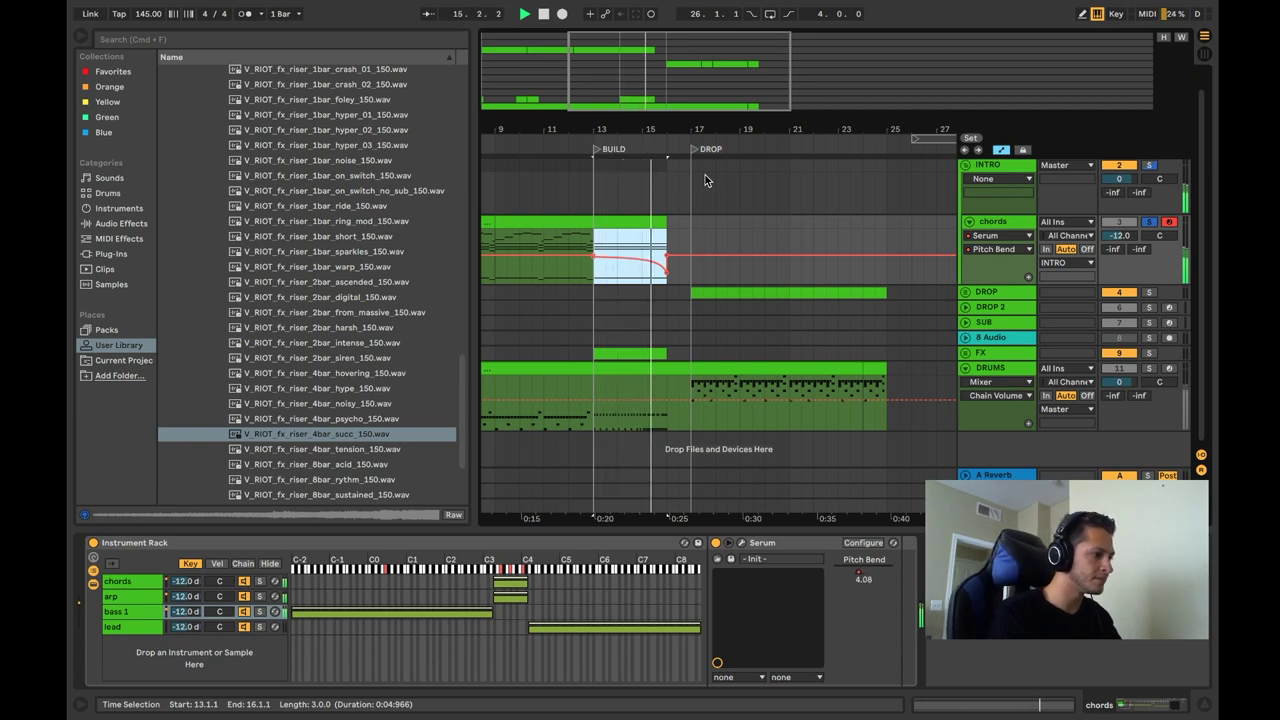
pyautogui.press('space')
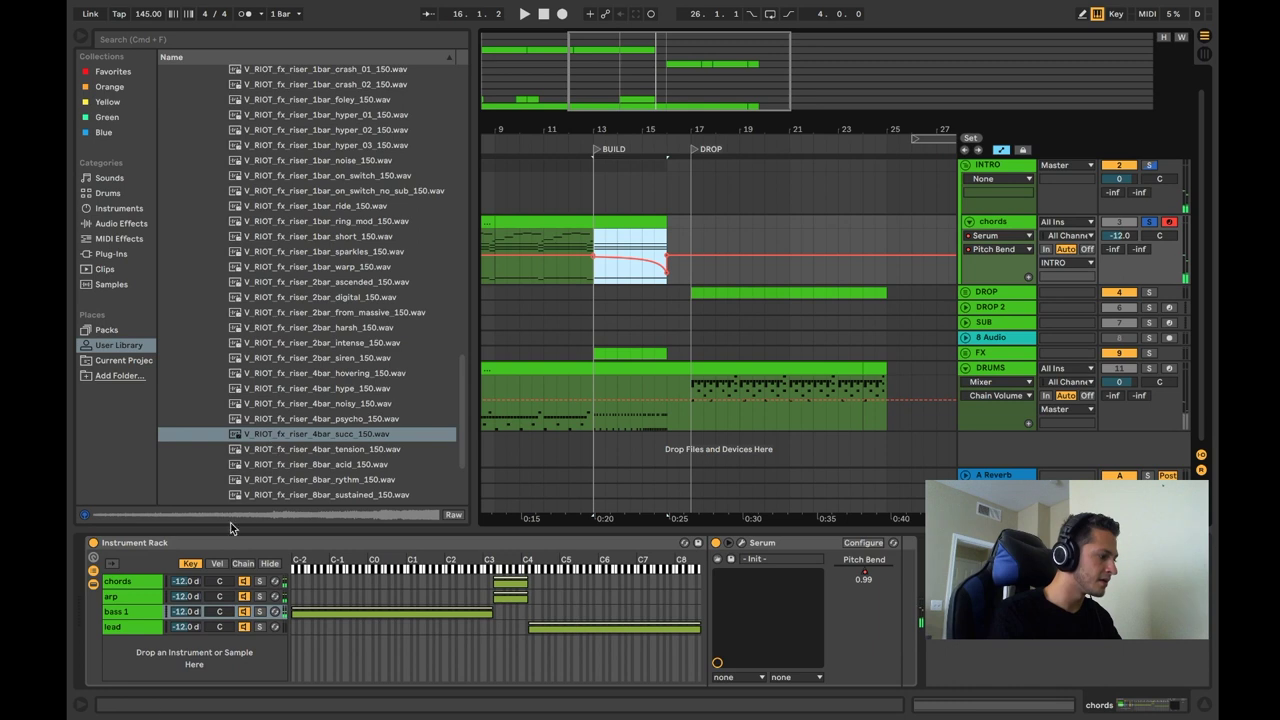
pyautogui.click(142, 598)
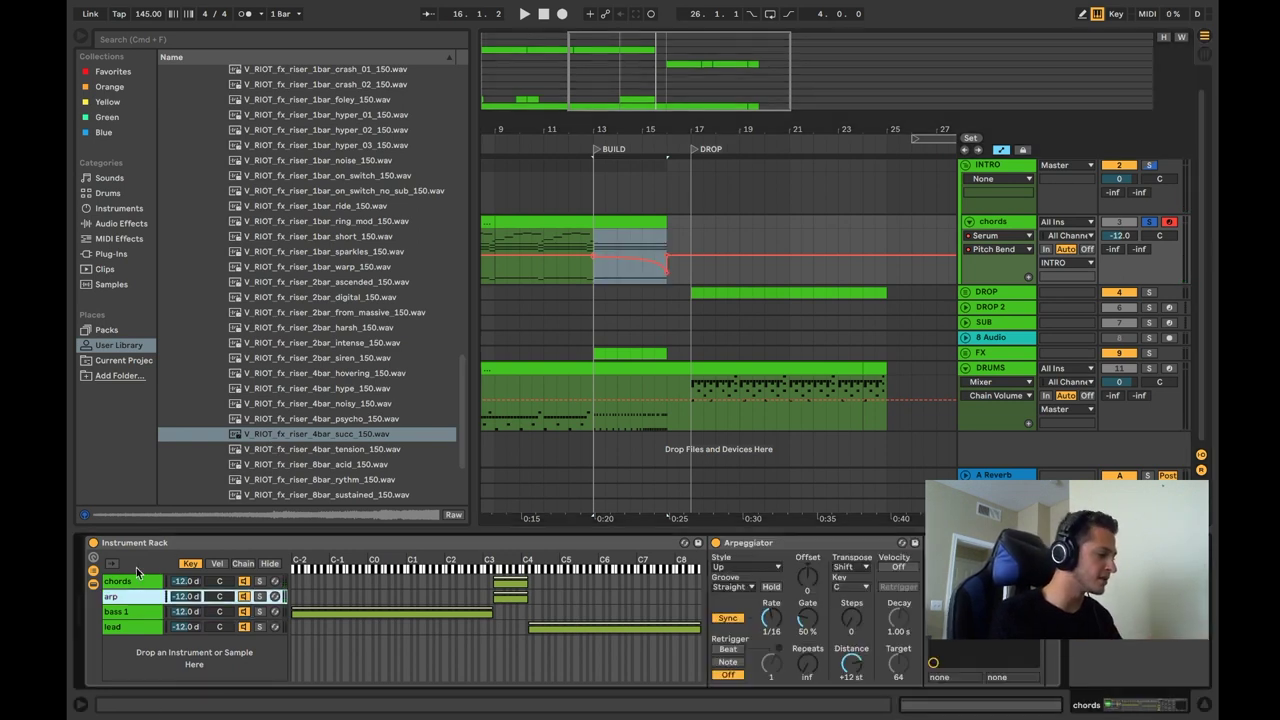
pyautogui.click(130, 626)
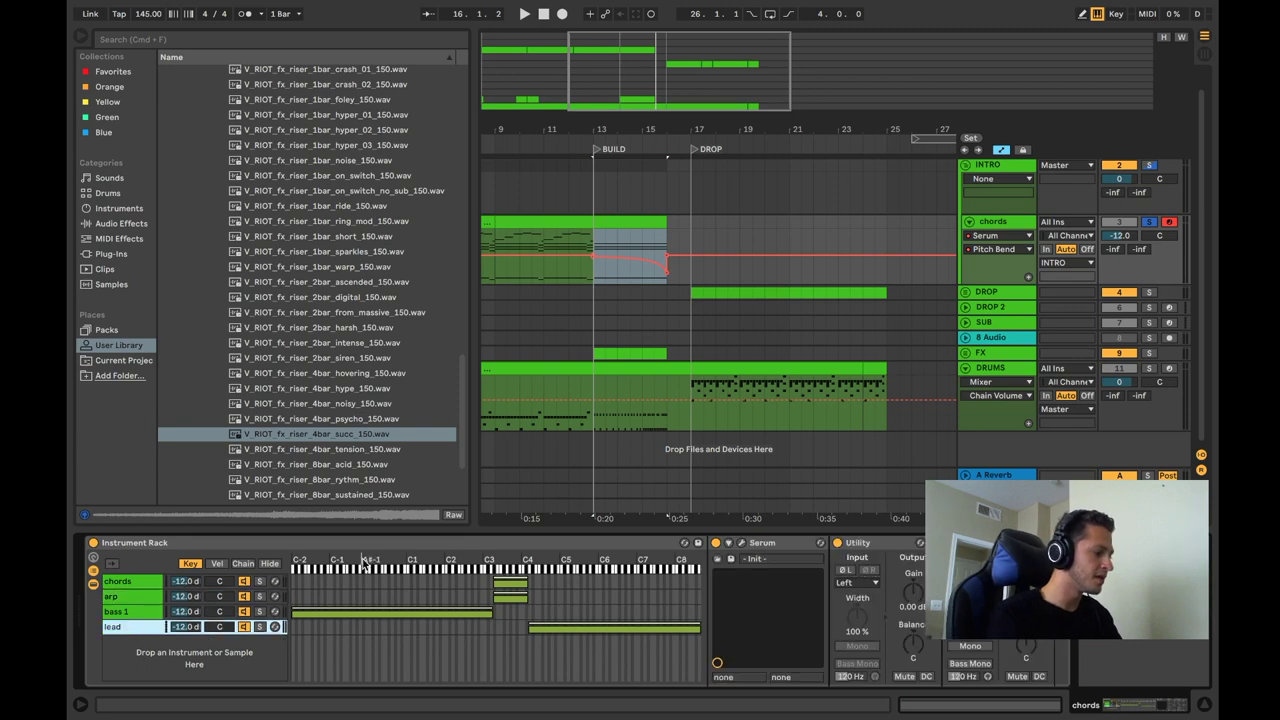
# - Add an F4 note to the chords clip, sustained from the clip start to 4.1.3
pyautogui.doubleClick(643, 220)
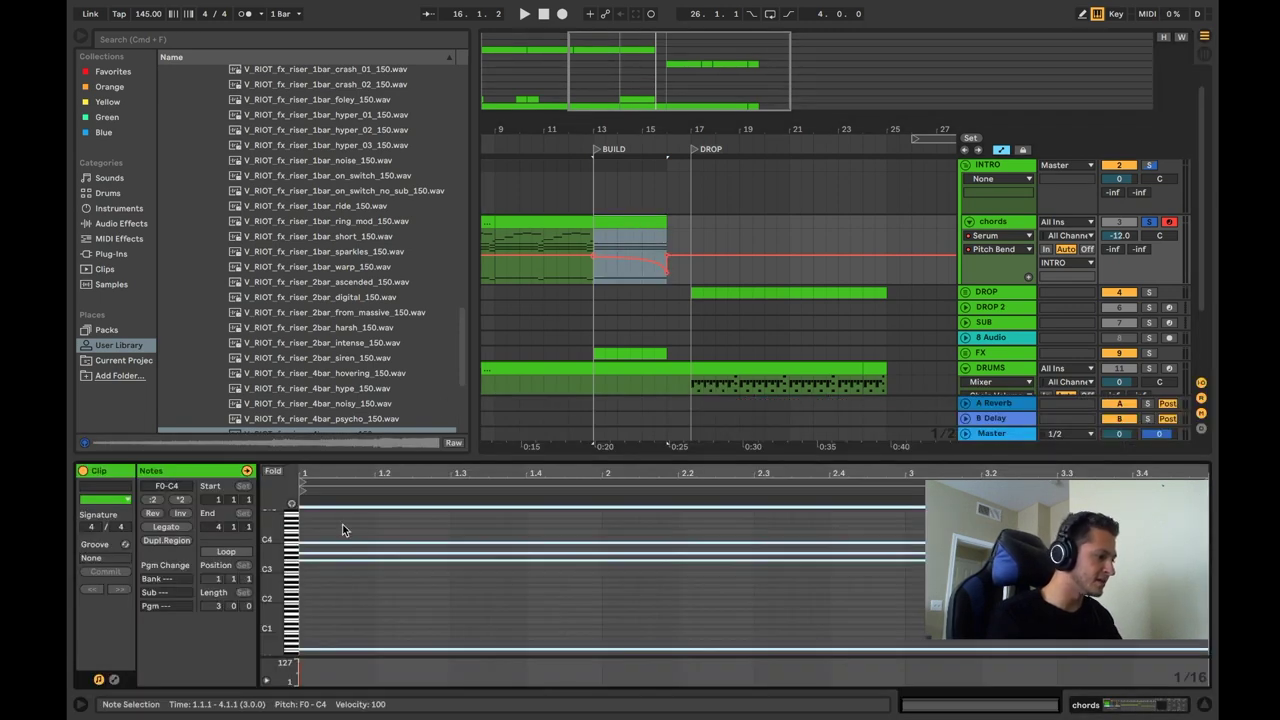
pyautogui.click(307, 525)
pyautogui.doubleClick(304, 517)
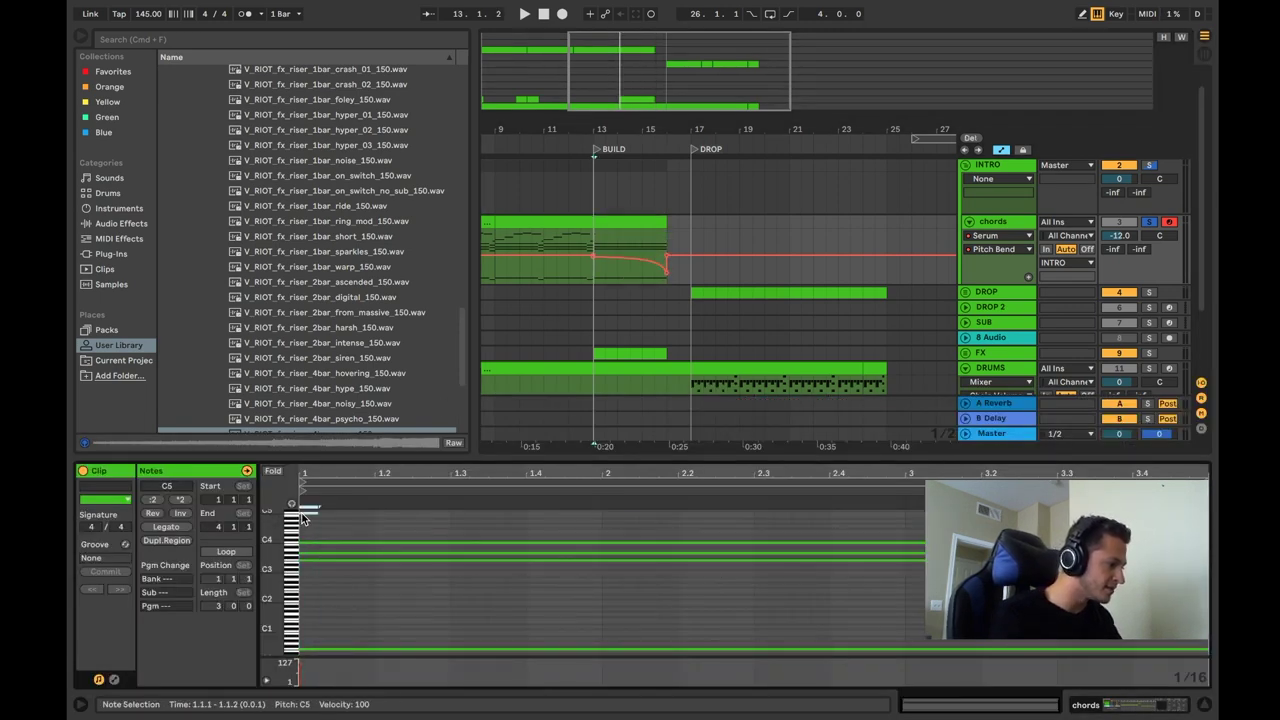
pyautogui.hotkey('shift', 'Up')
pyautogui.press('Down')
pyautogui.press('Down')
pyautogui.press('Down')
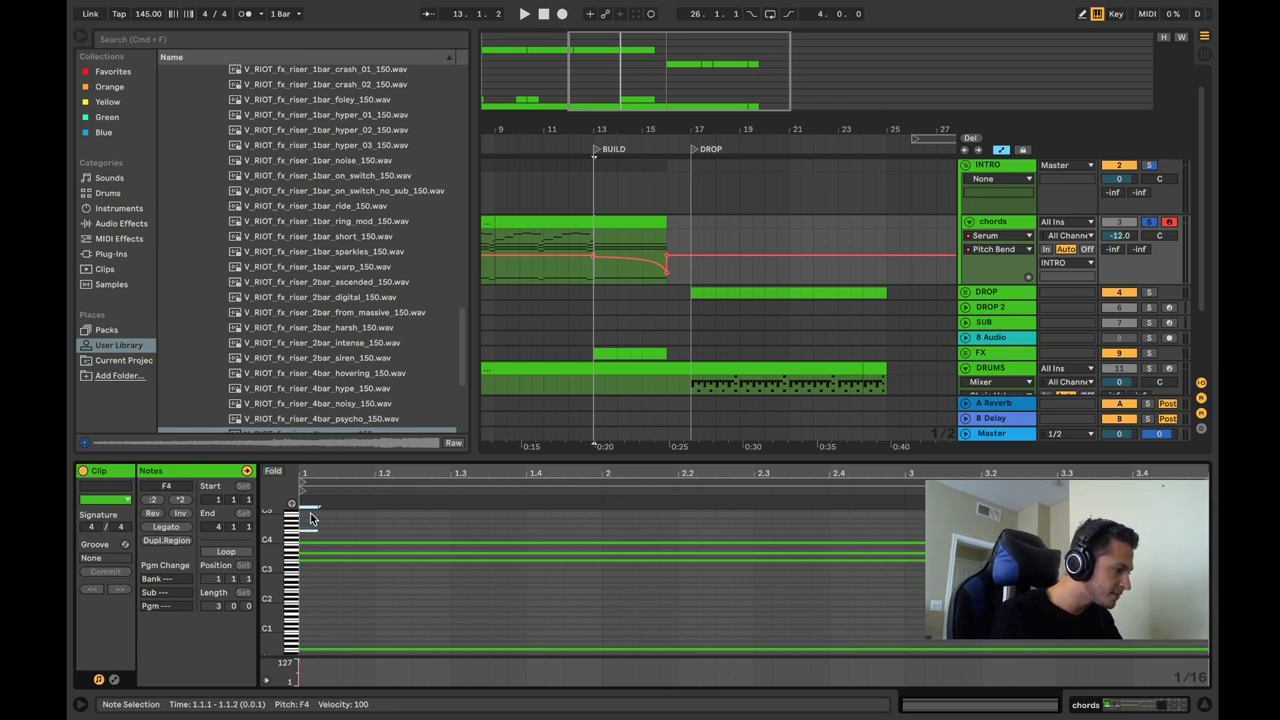
pyautogui.moveTo(310, 517); pyautogui.dragTo(1215, 489)
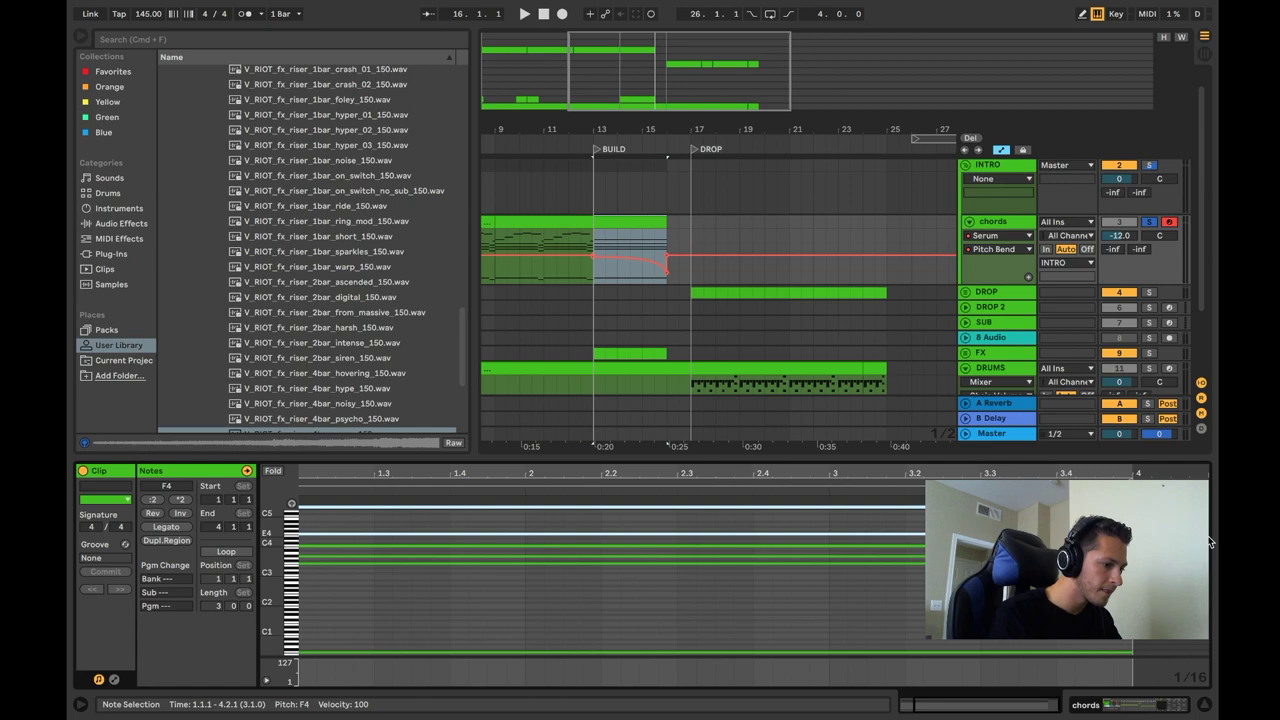
pyautogui.moveTo(1210, 541); pyautogui.dragTo(1170, 648)
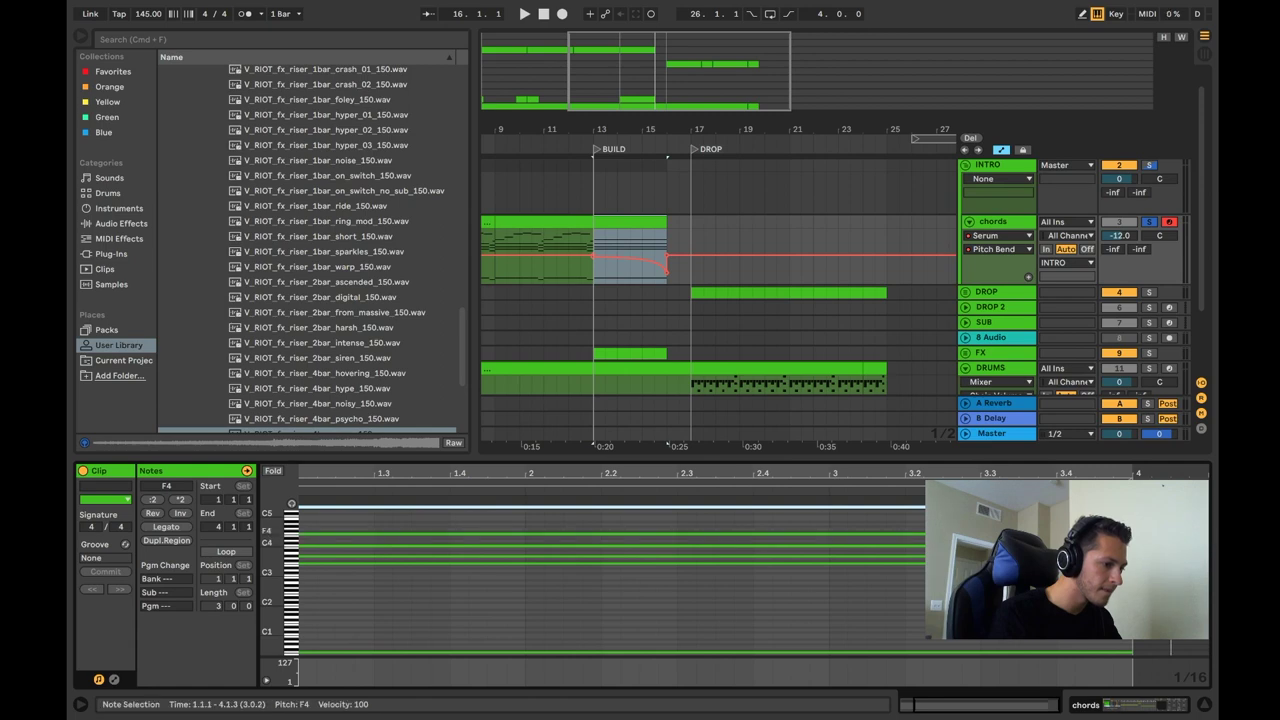
pyautogui.click(1108, 707)
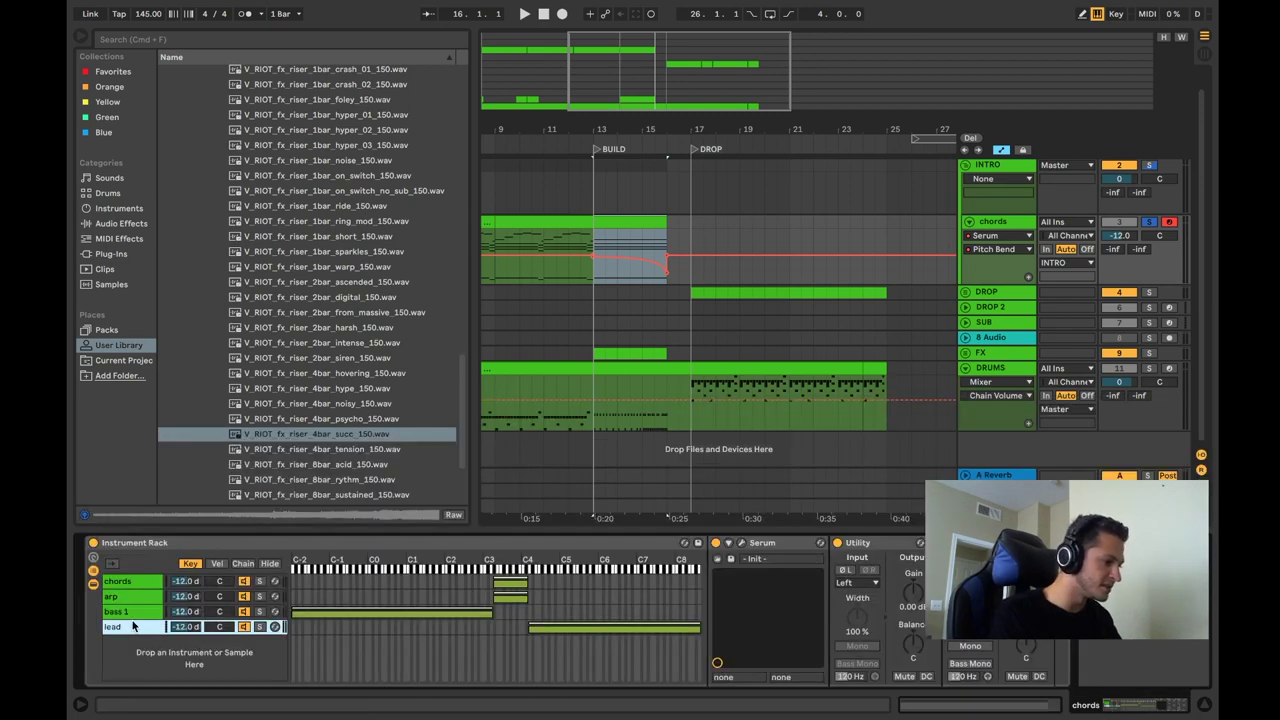
# - Expose Pitch Bend in the lead chain's Serum and set its bend range to +24/-24
pyautogui.click(729, 542)
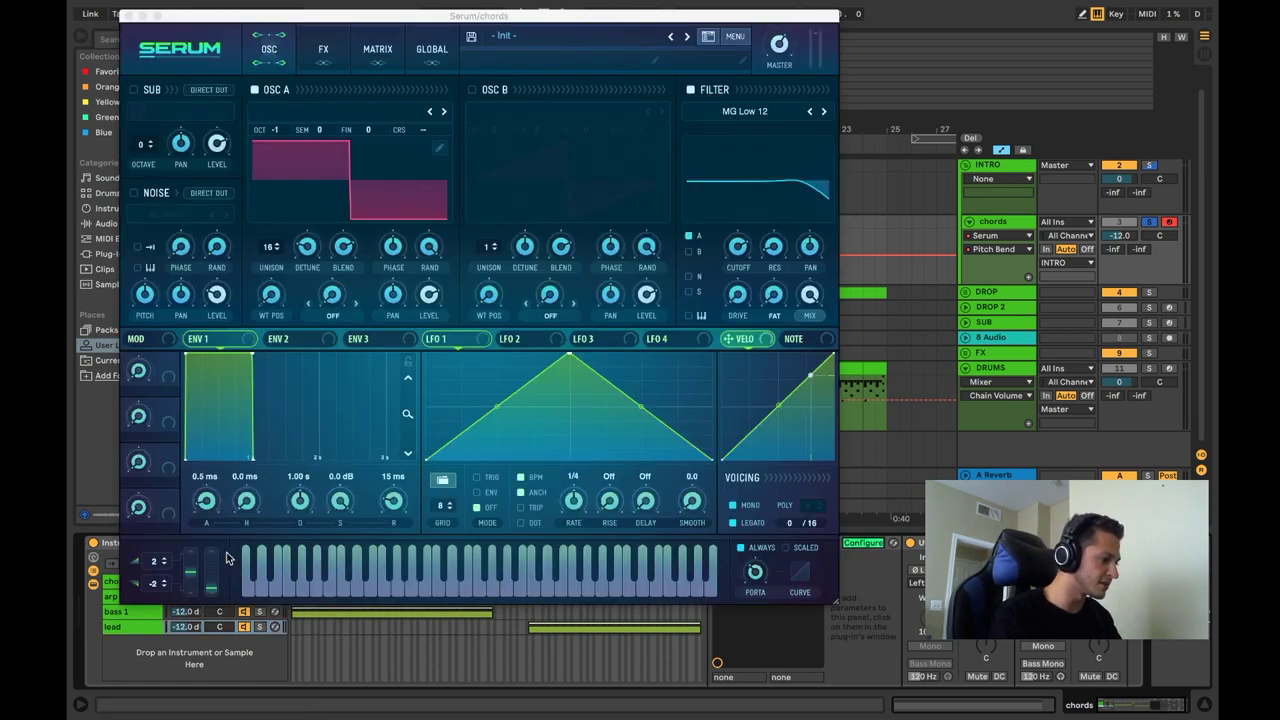
pyautogui.moveTo(197, 588); pyautogui.dragTo(194, 574)
pyautogui.click(866, 548)
pyautogui.click(866, 548)
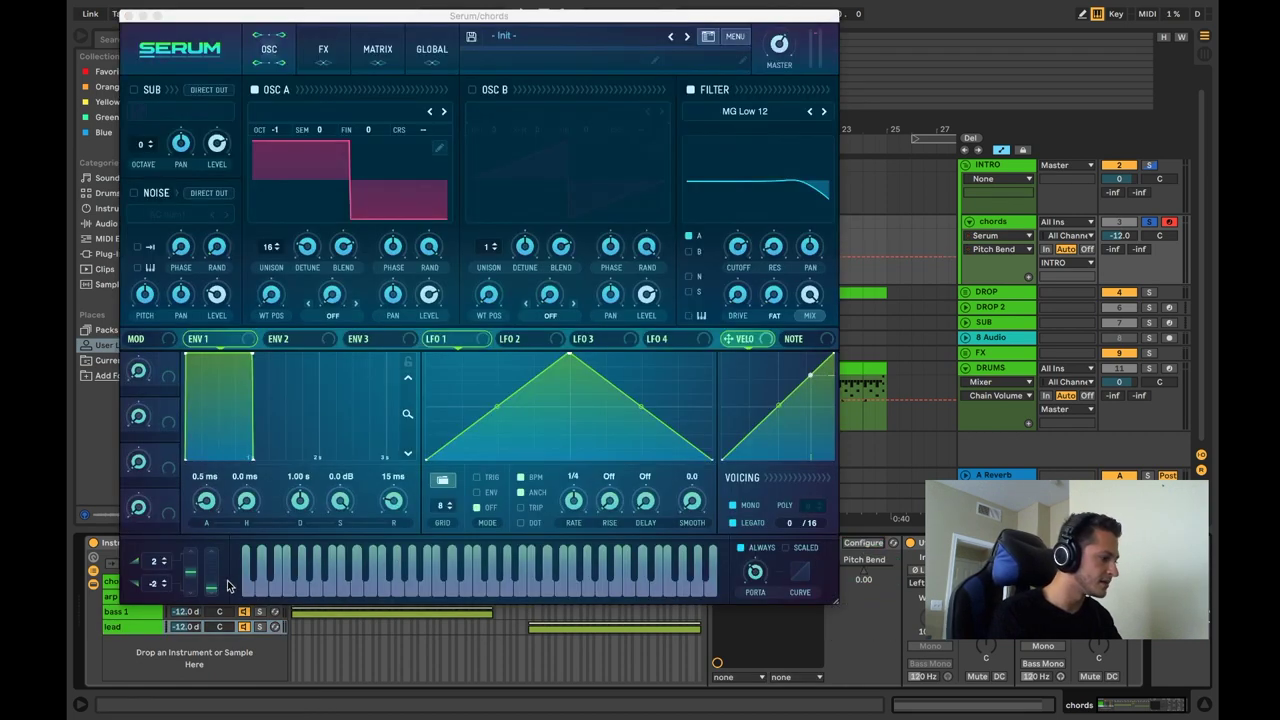
pyautogui.click(155, 564)
pyautogui.moveTo(155, 595); pyautogui.dragTo(155, 610)
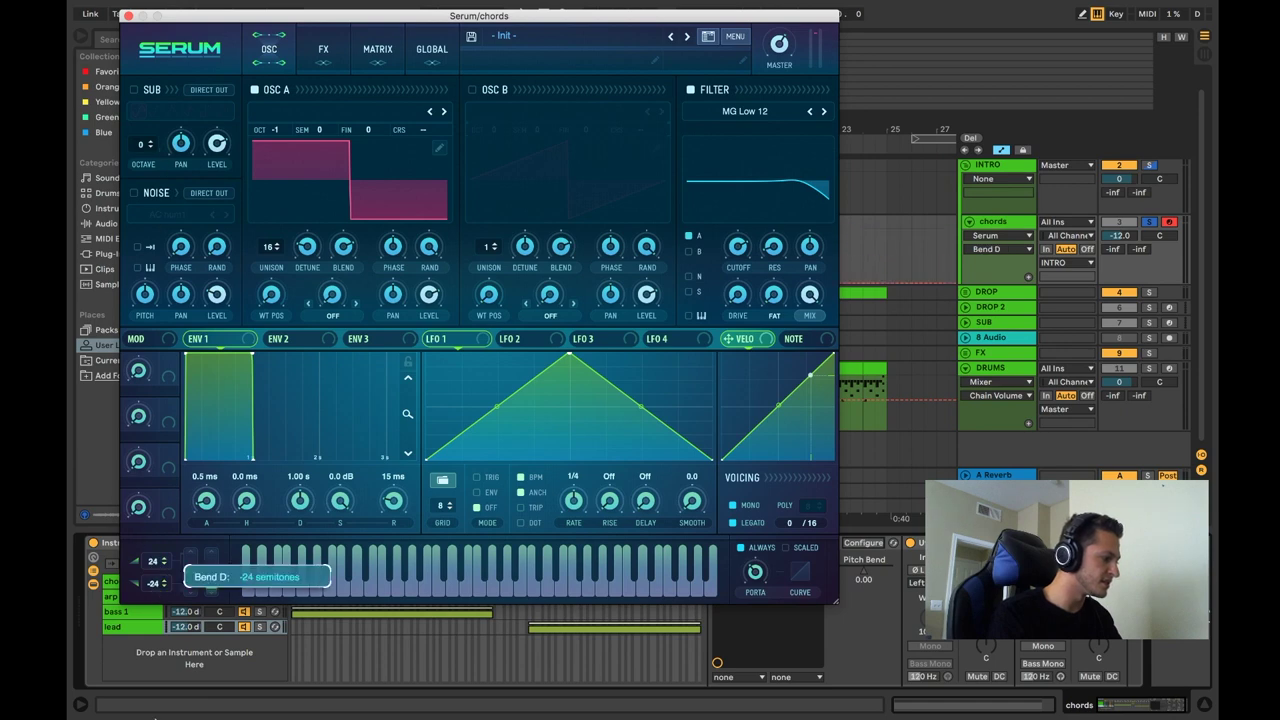
pyautogui.click(129, 16)
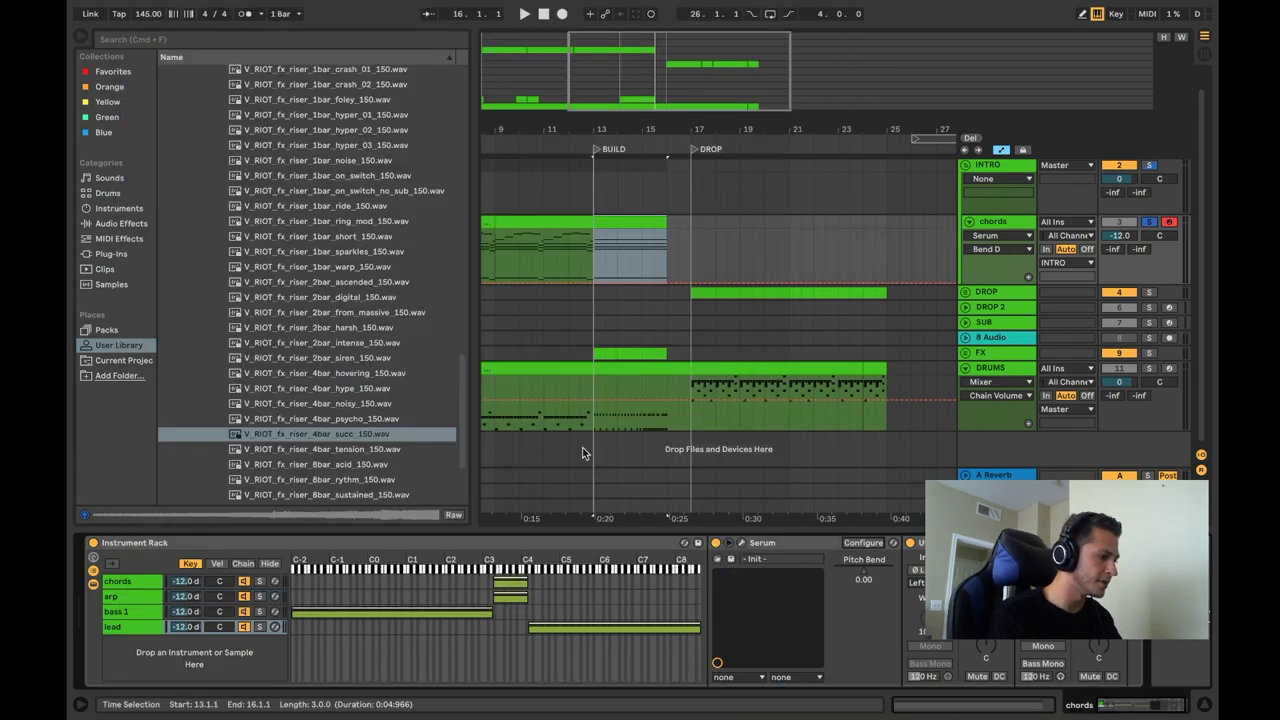
# - Show the chords Pitch Bend lane, play bars 13–16, then unsolo the chords track
pyautogui.click(864, 565)
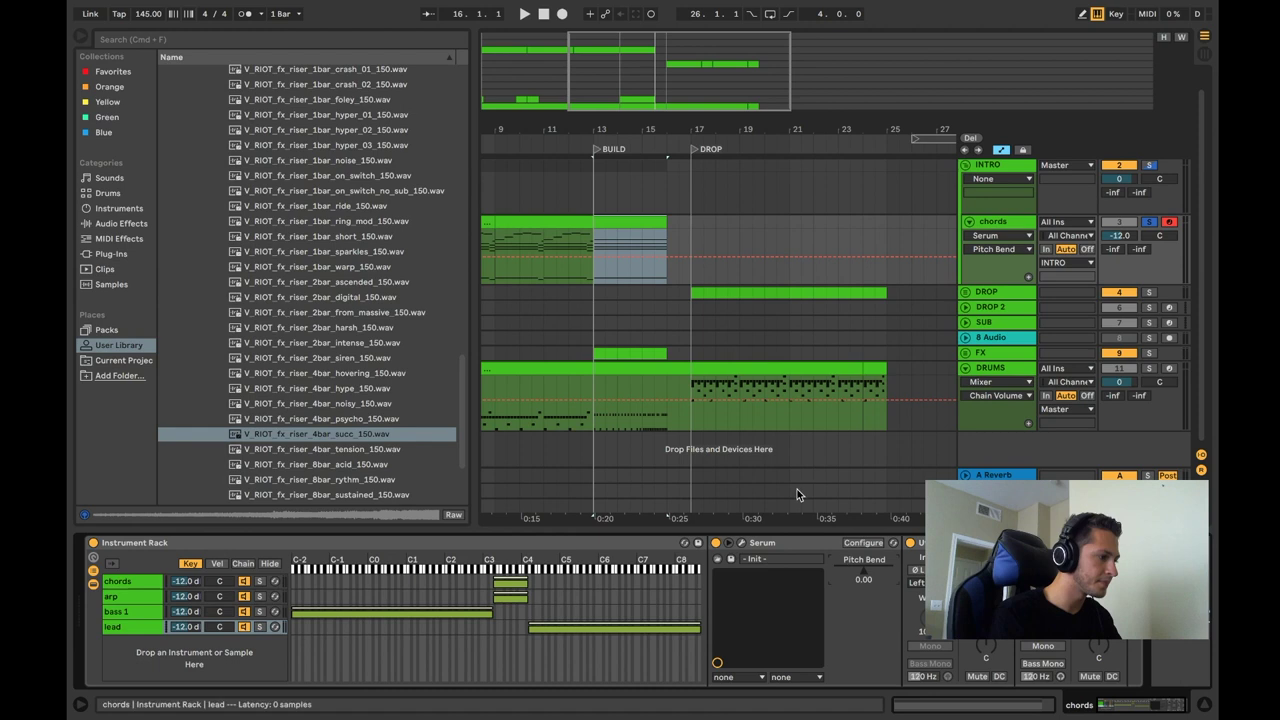
pyautogui.moveTo(592, 258); pyautogui.dragTo(641, 262)
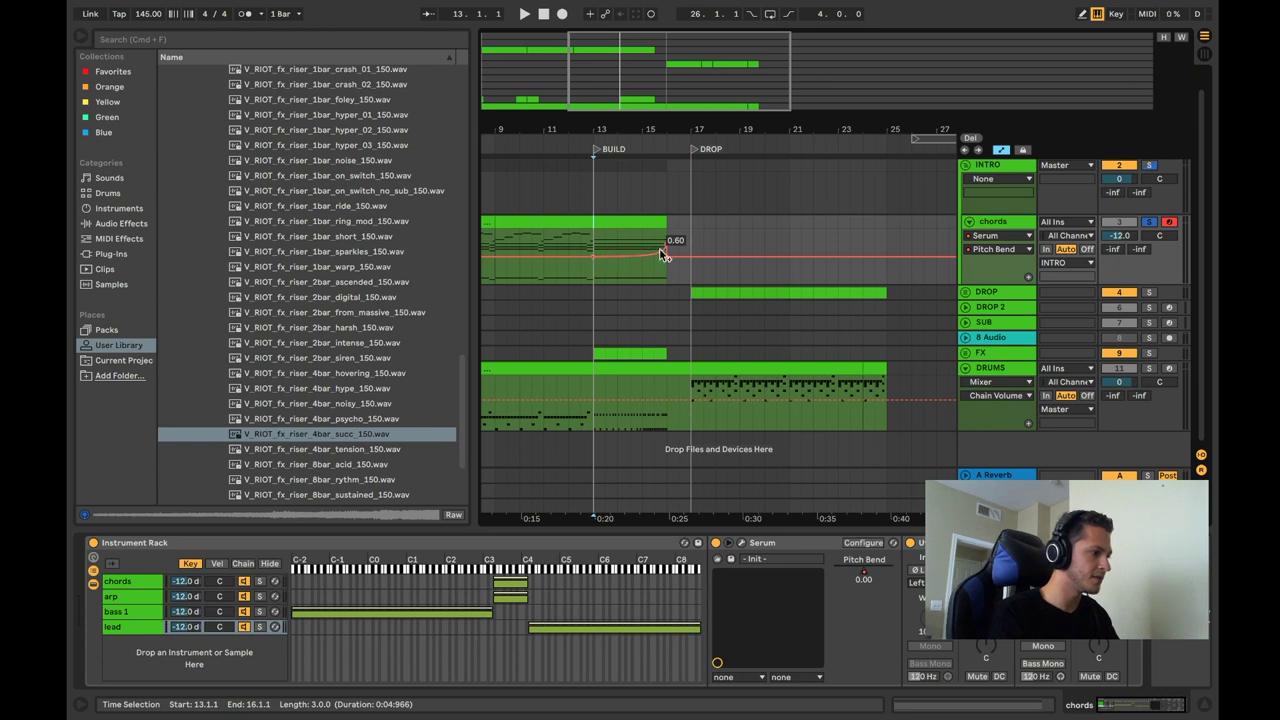
pyautogui.press('space')
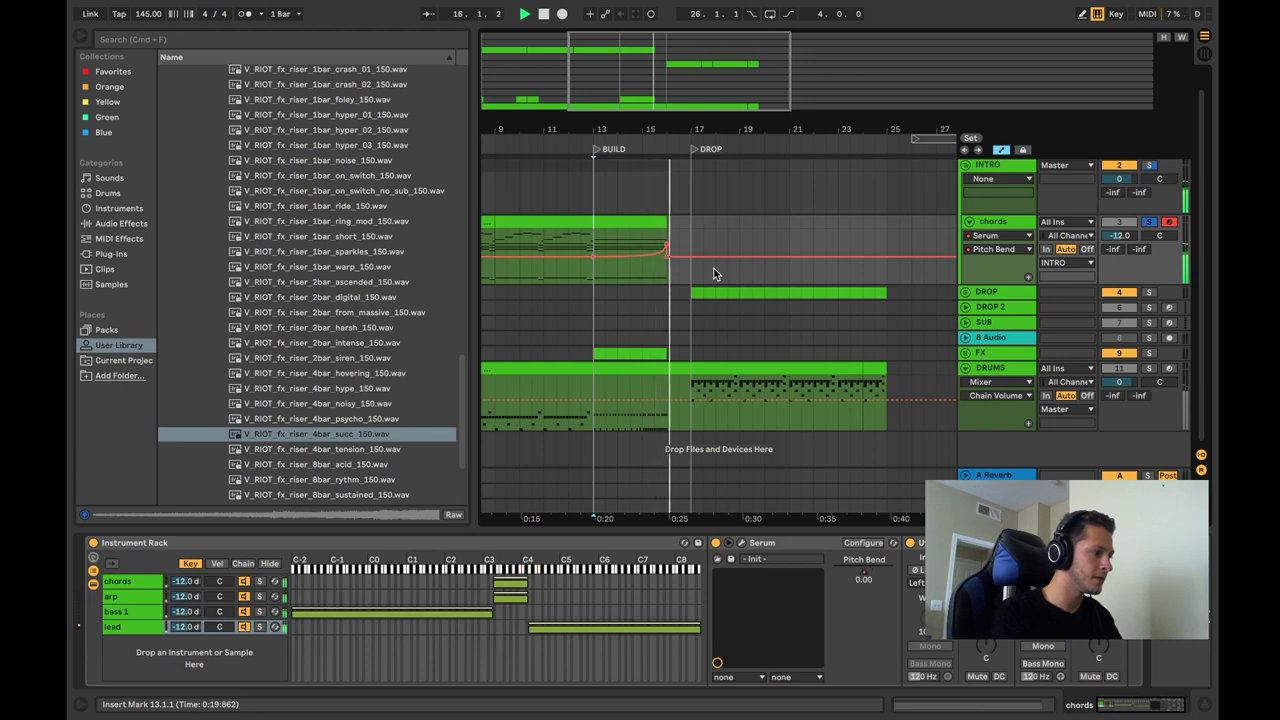
pyautogui.press('space')
pyautogui.click(1149, 222)
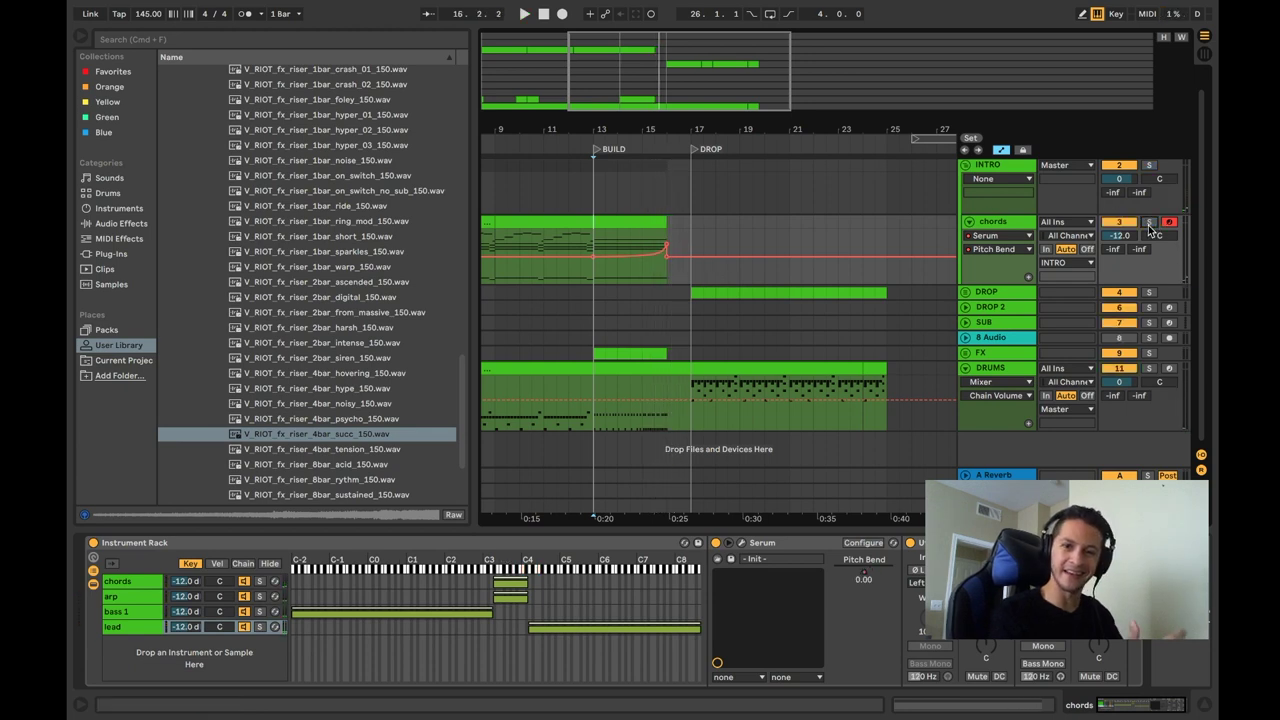
# - Fold the chords track, play from bar 13, then unfold chords to show its automation
pyautogui.click(968, 221)
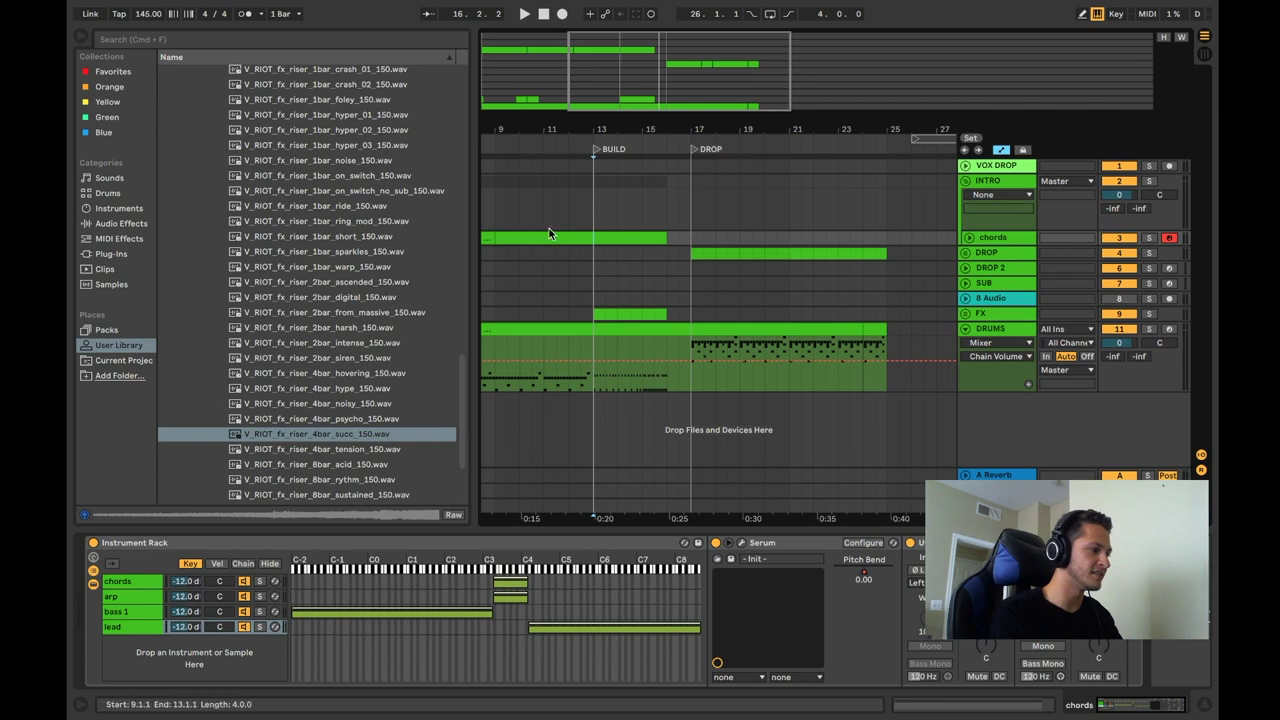
pyautogui.click(595, 202)
pyautogui.press('space')
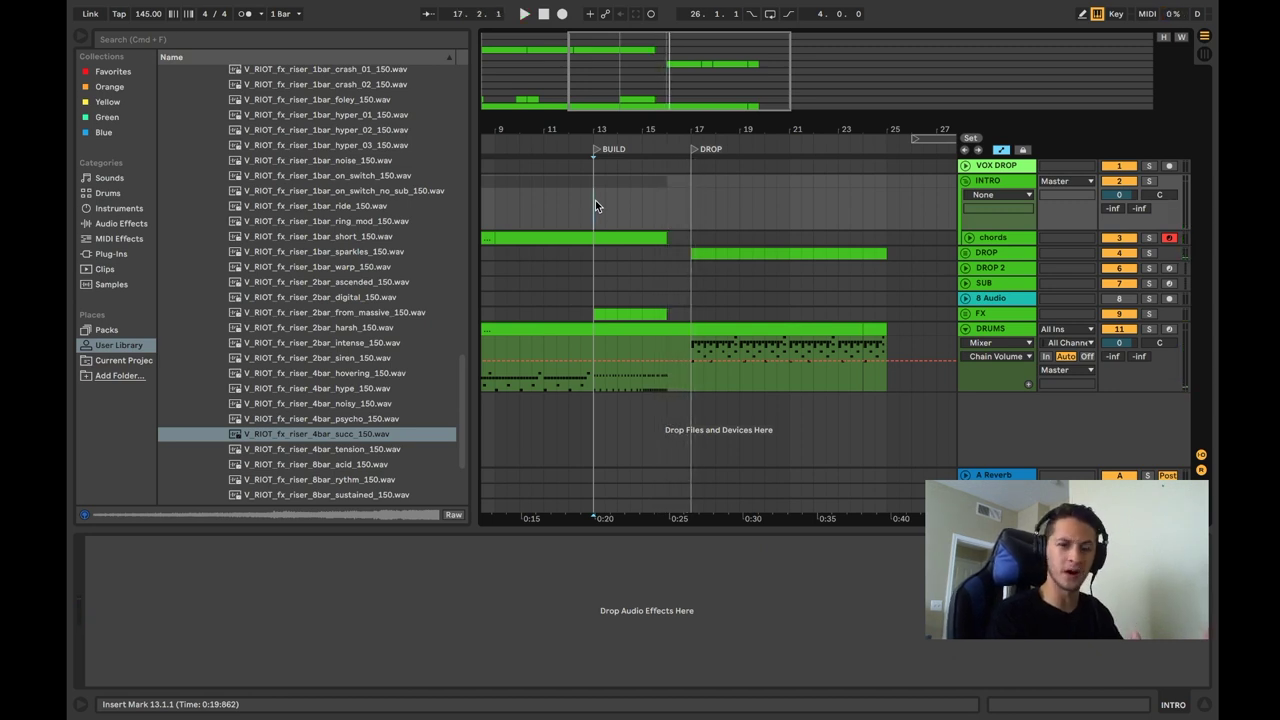
pyautogui.click(969, 238)
# - Lower the chords pitch-bend breakpoint near bar 16 from 0.74 to 0.23
pyautogui.click(665, 258)
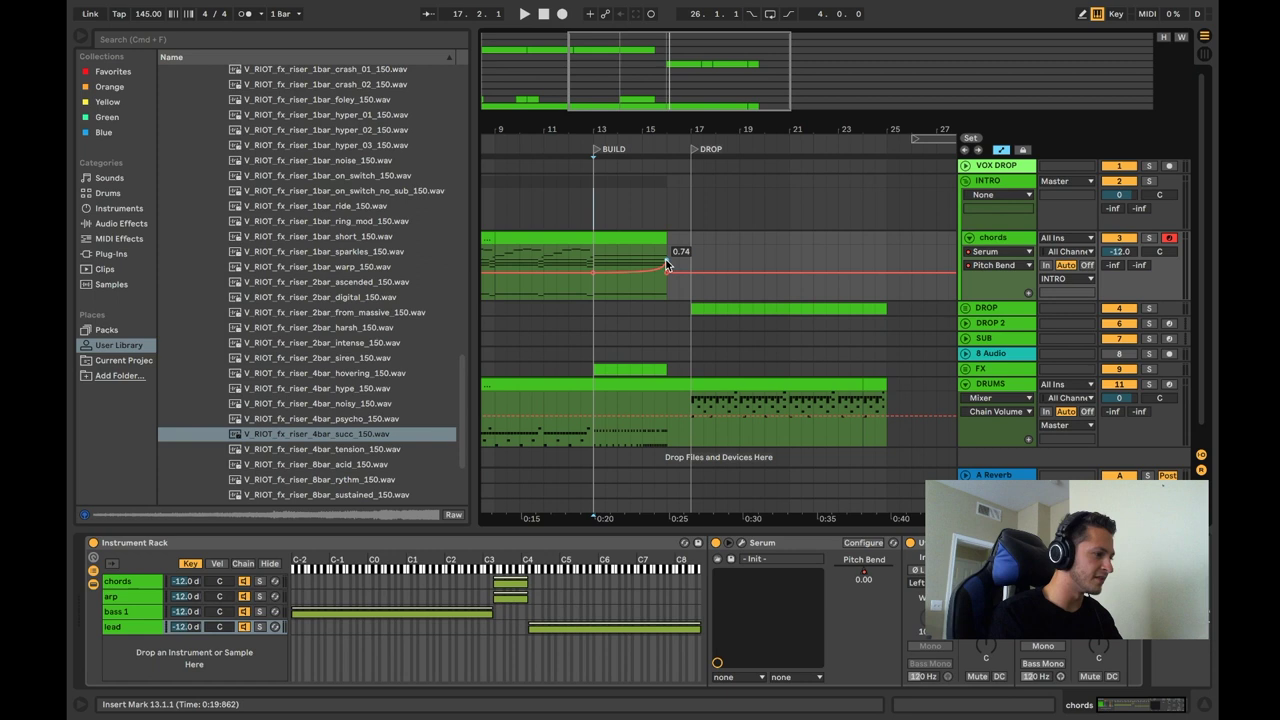
pyautogui.moveTo(665, 258); pyautogui.dragTo(667, 290)
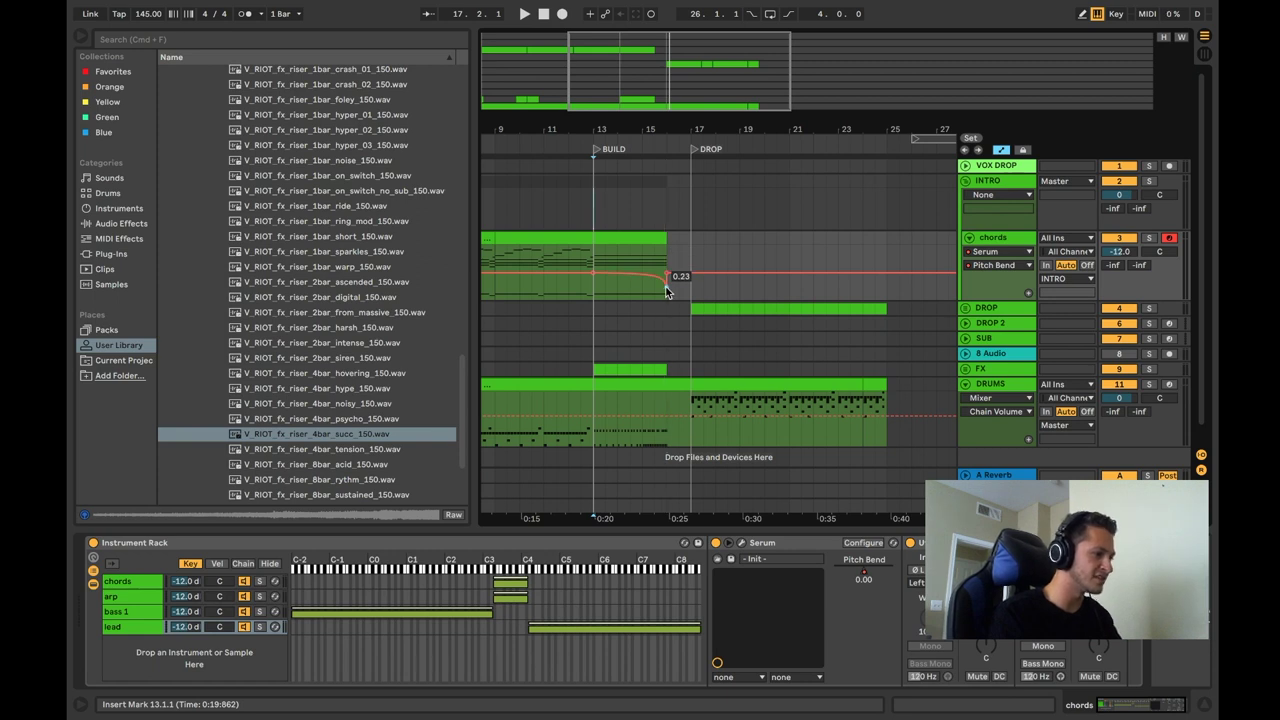
pyautogui.click(147, 598)
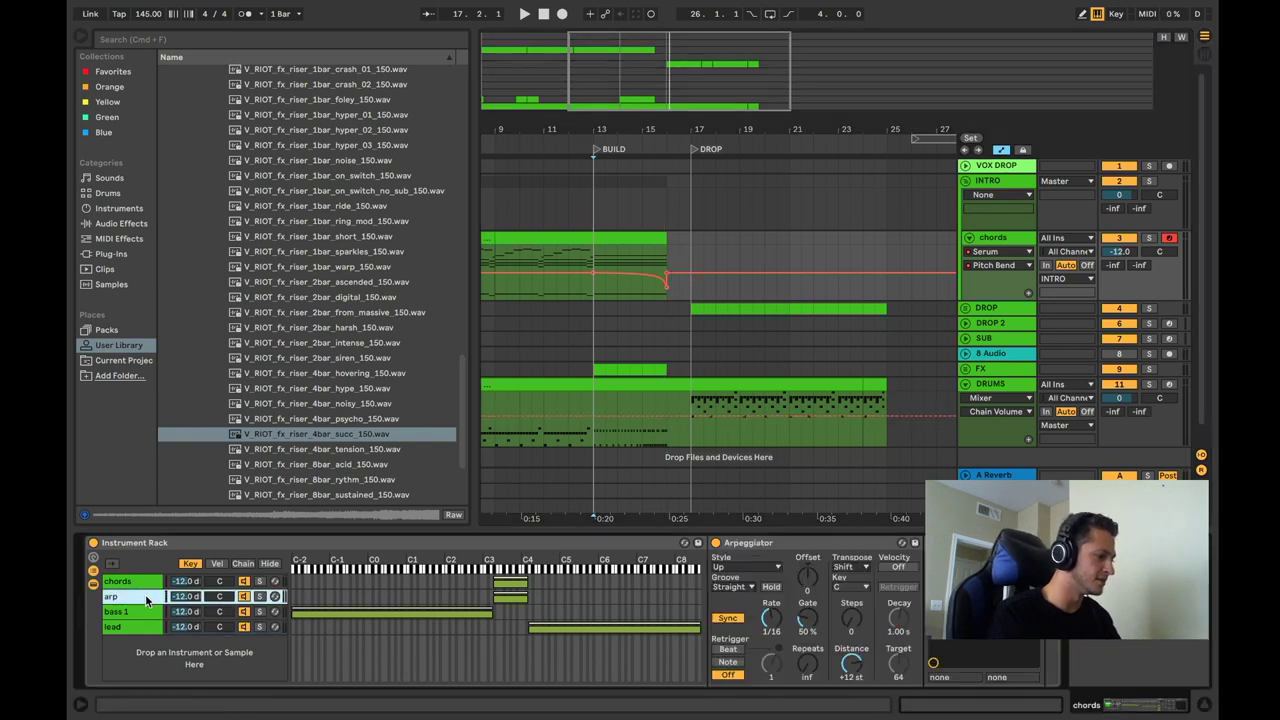
pyautogui.click(134, 585)
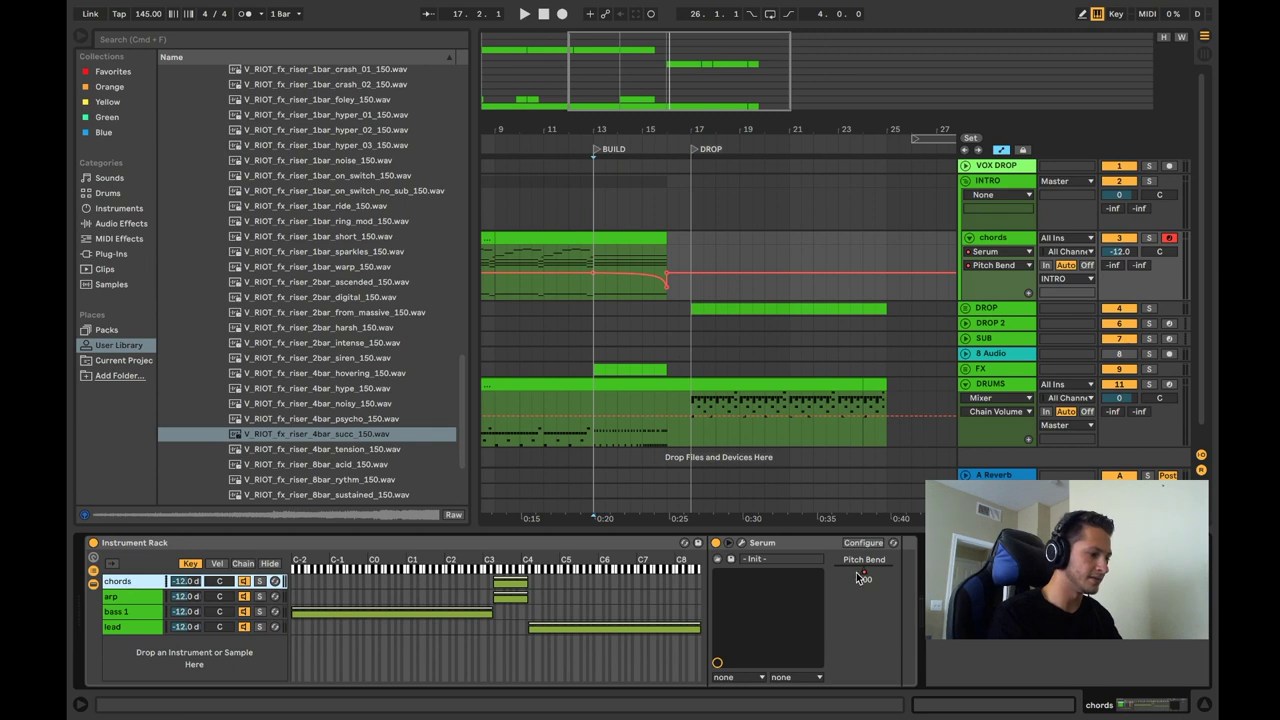
# - Select bars 13–16 in the chords clip and view the lead, bass 1 and arp chains
pyautogui.moveTo(594, 262); pyautogui.dragTo(666, 262)
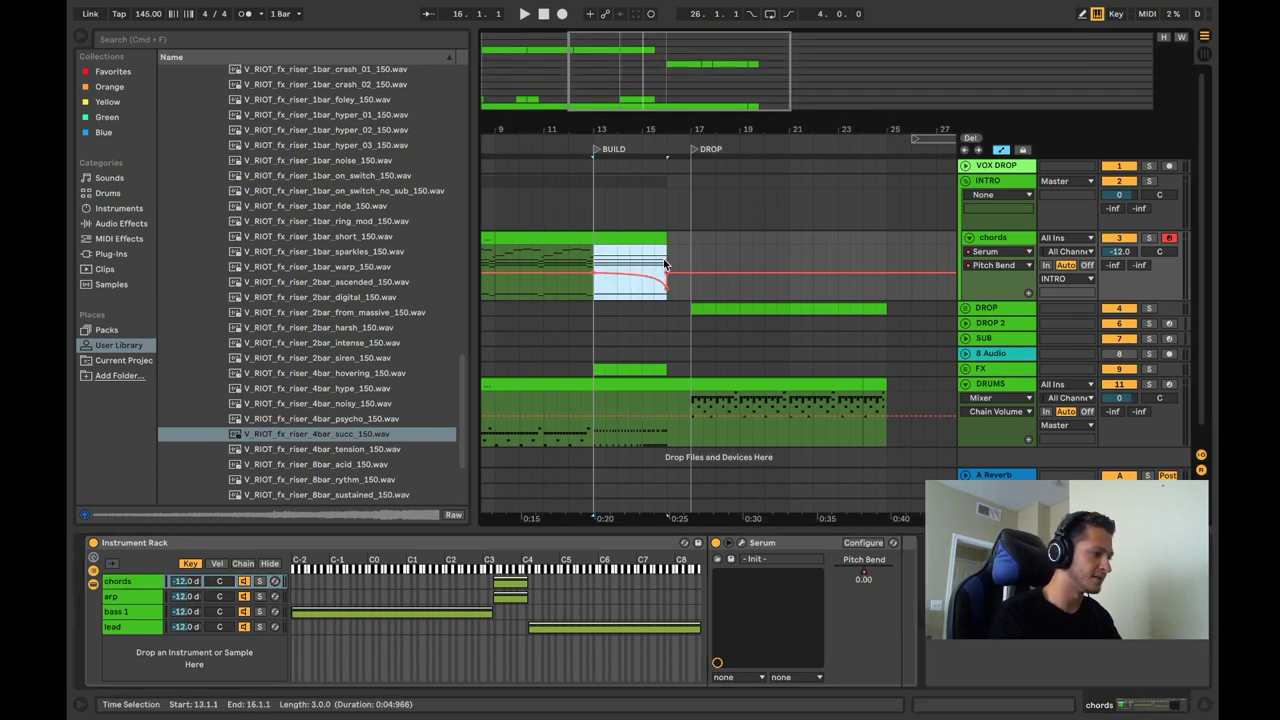
pyautogui.click(118, 626)
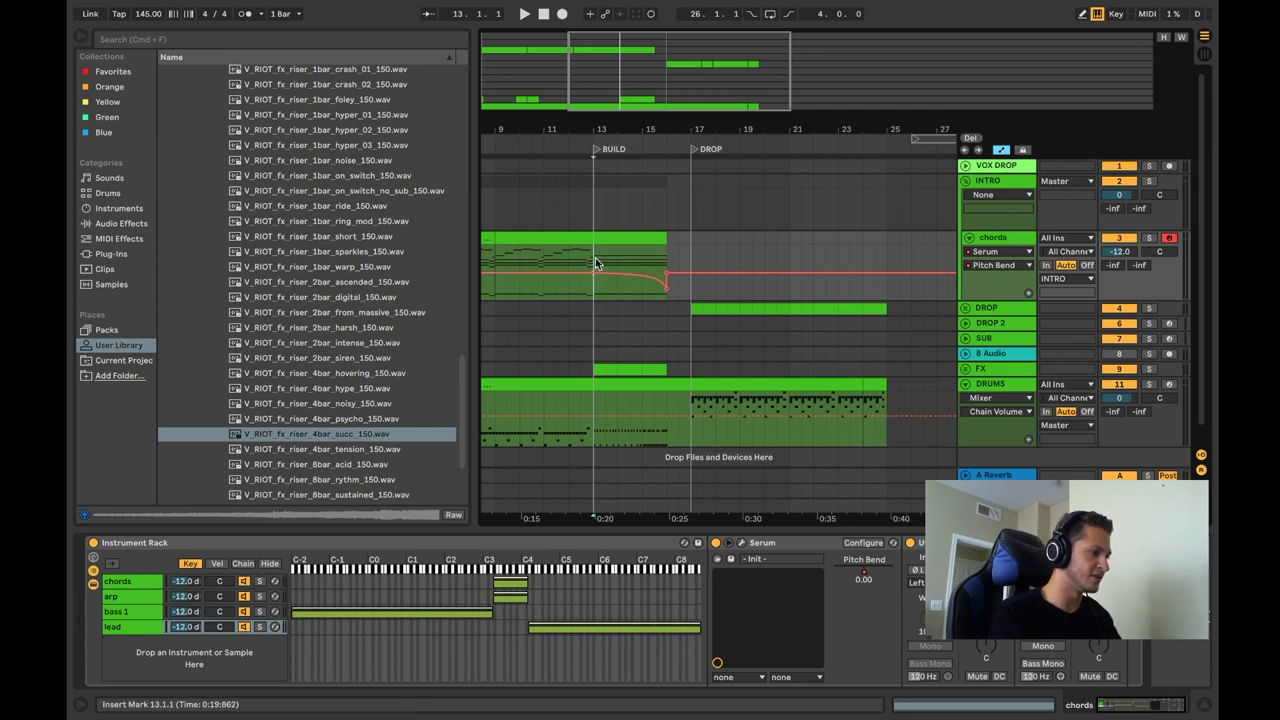
pyautogui.click(130, 611)
pyautogui.click(133, 597)
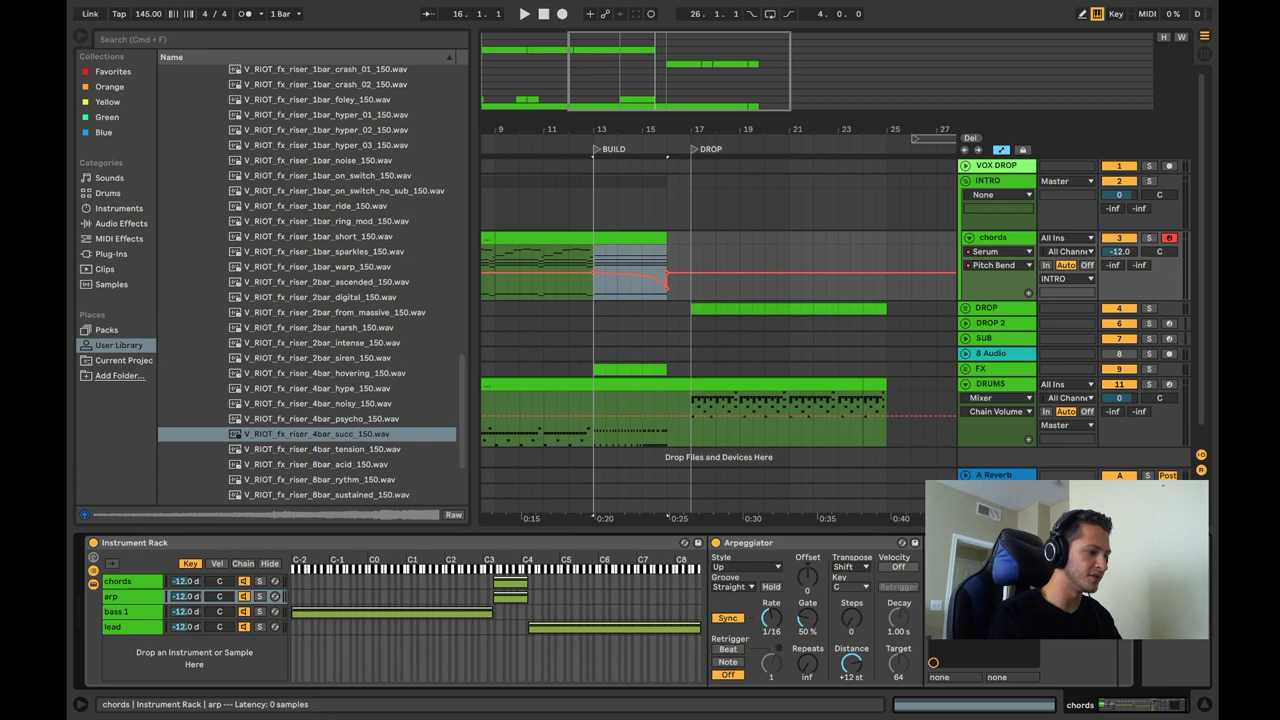
# - Raise the chords Serum pitch-bend range from 2 to 24 semitones, then play bars 13–16
pyautogui.press('super+alt+p')
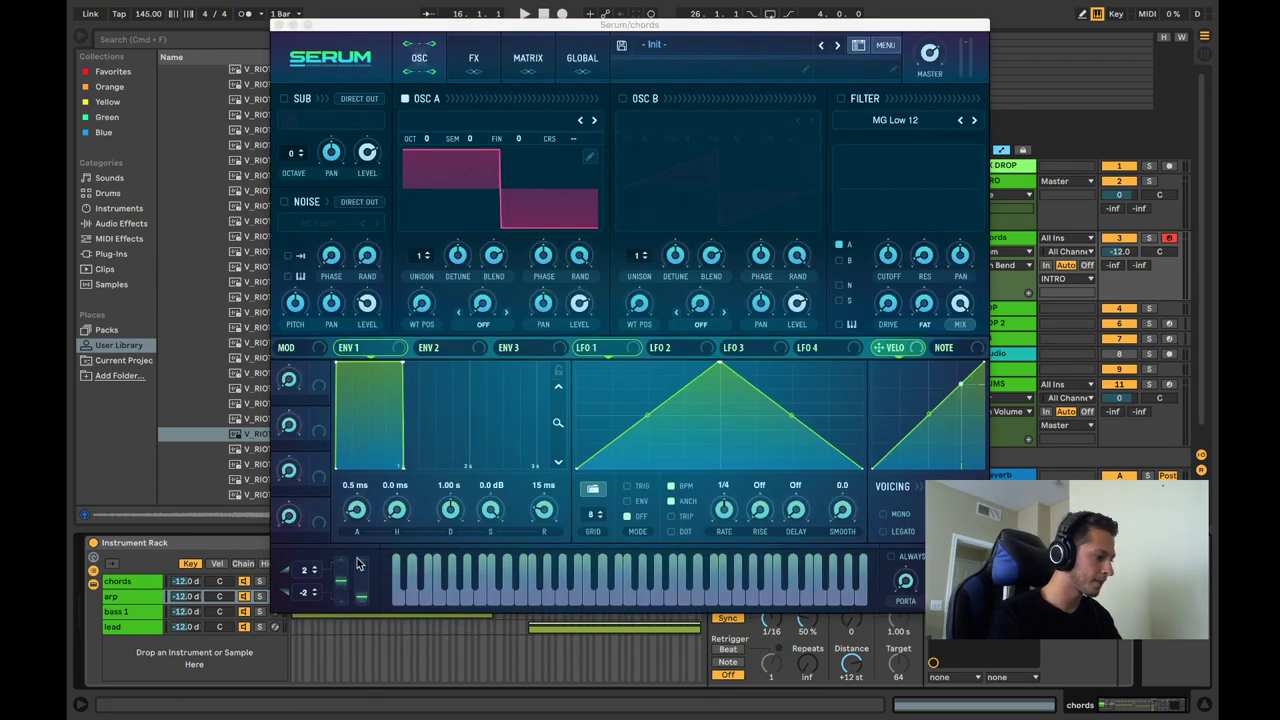
pyautogui.moveTo(305, 570); pyautogui.dragTo(306, 560)
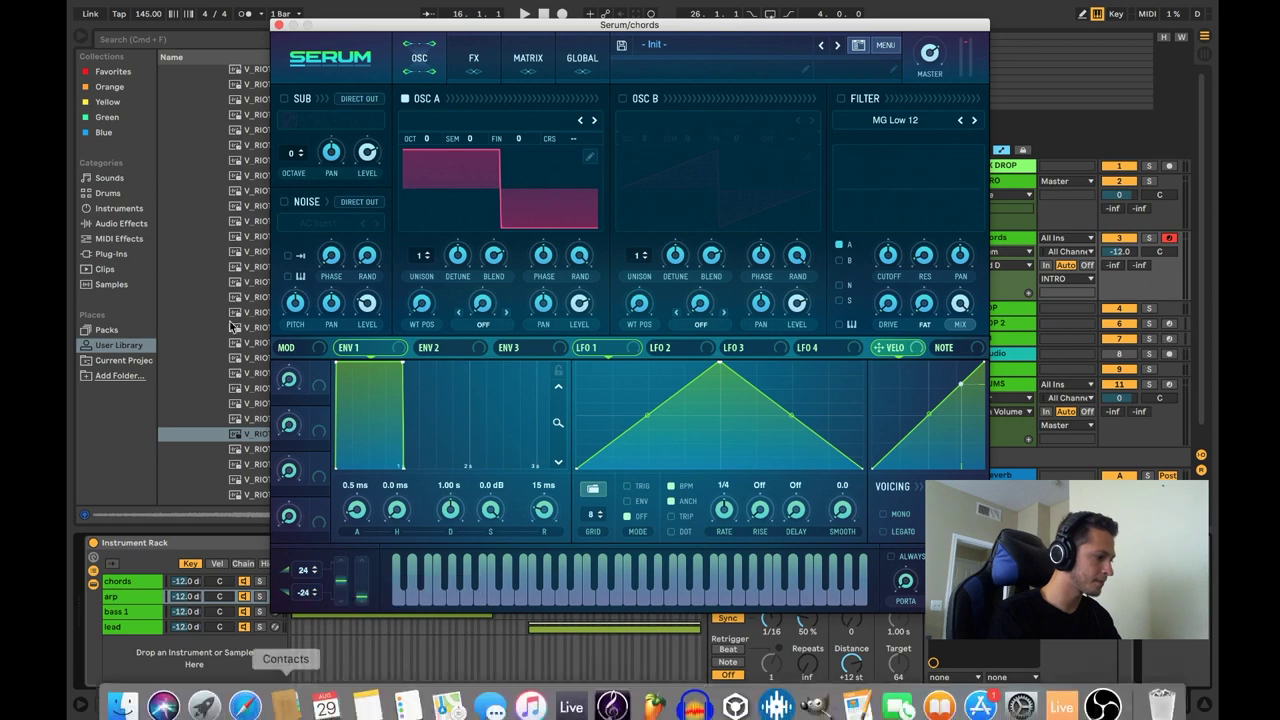
pyautogui.click(280, 24)
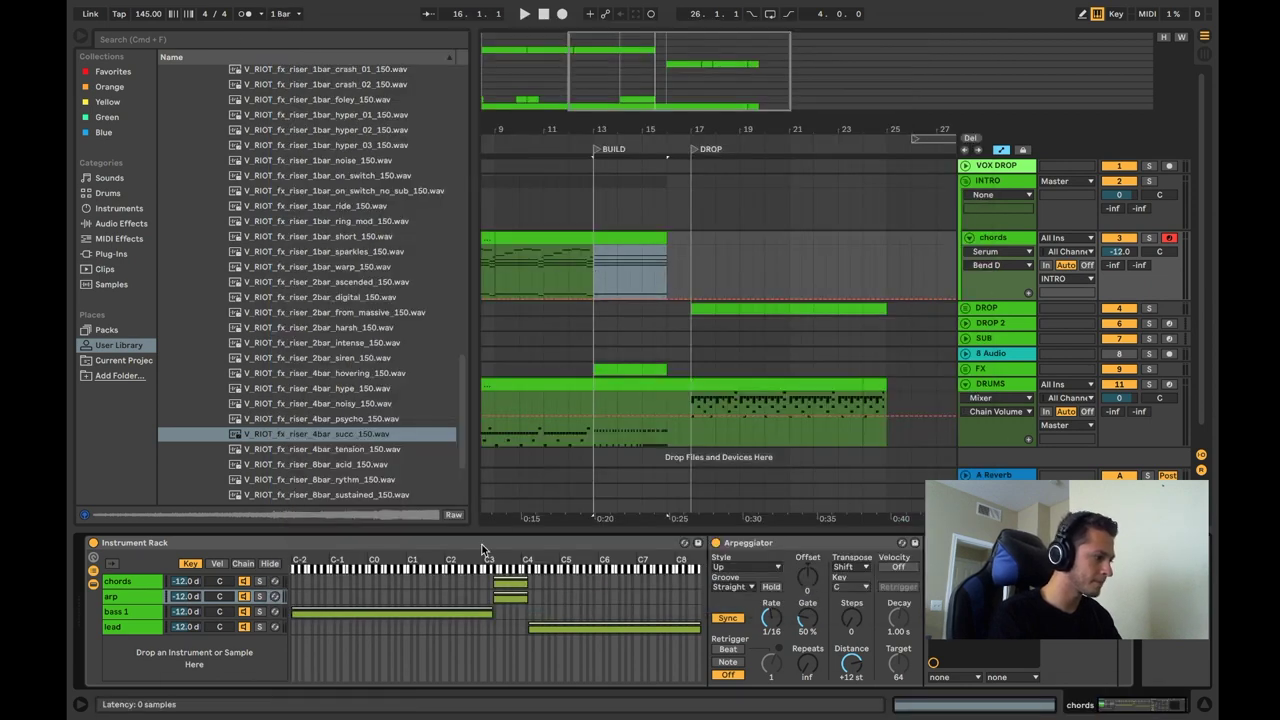
pyautogui.click(595, 255)
pyautogui.press('space')
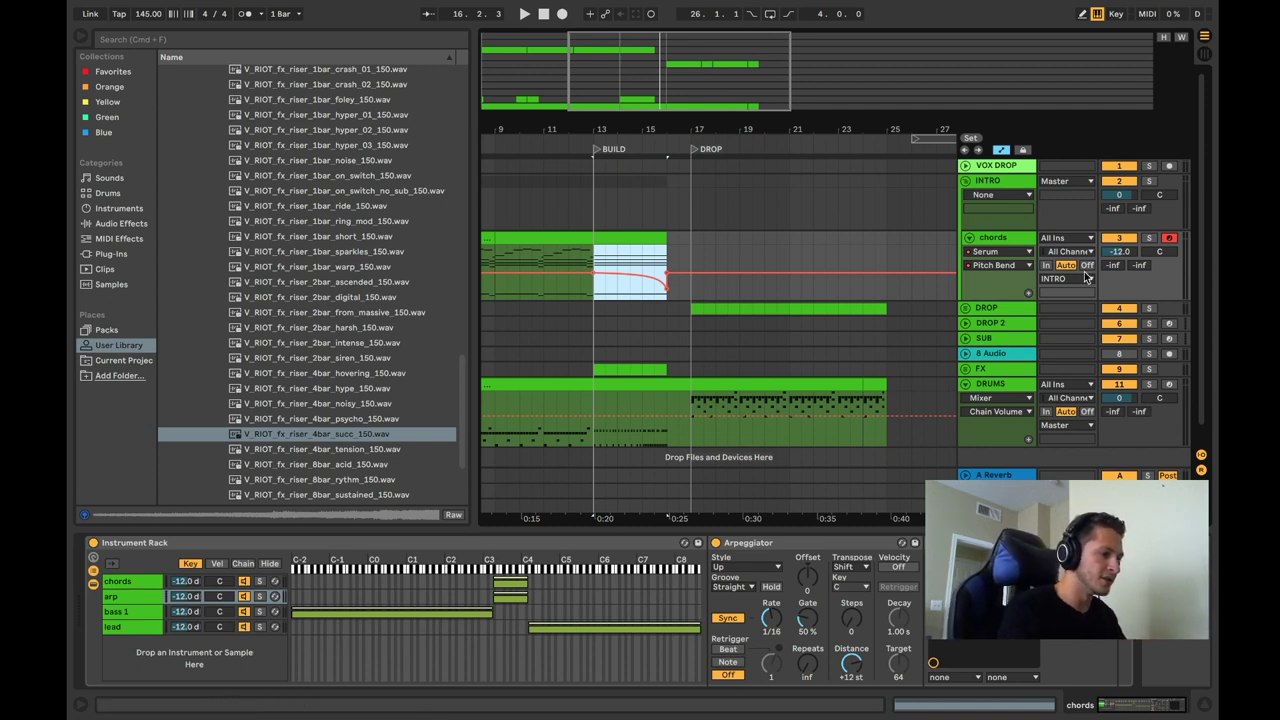
# - Fold chords and INTRO, and unfold the FX group to show the riser track's Drum Rack
pyautogui.click(968, 238)
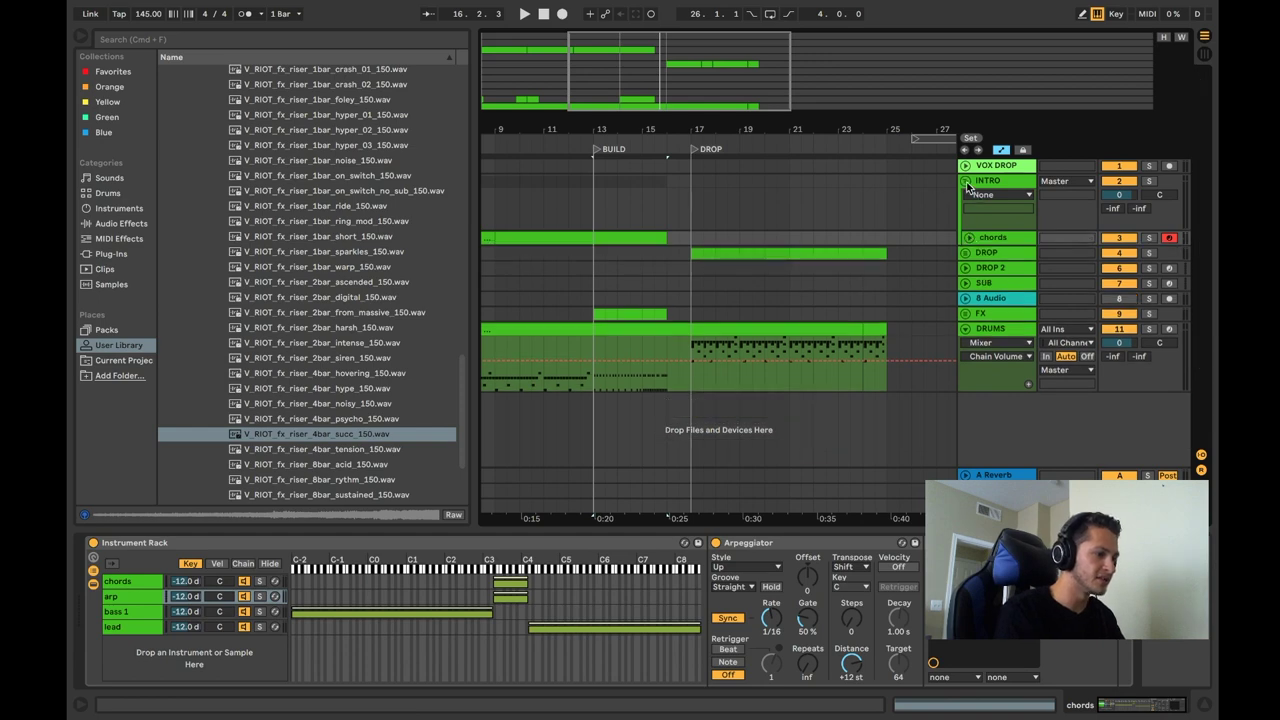
pyautogui.click(966, 181)
pyautogui.click(967, 259)
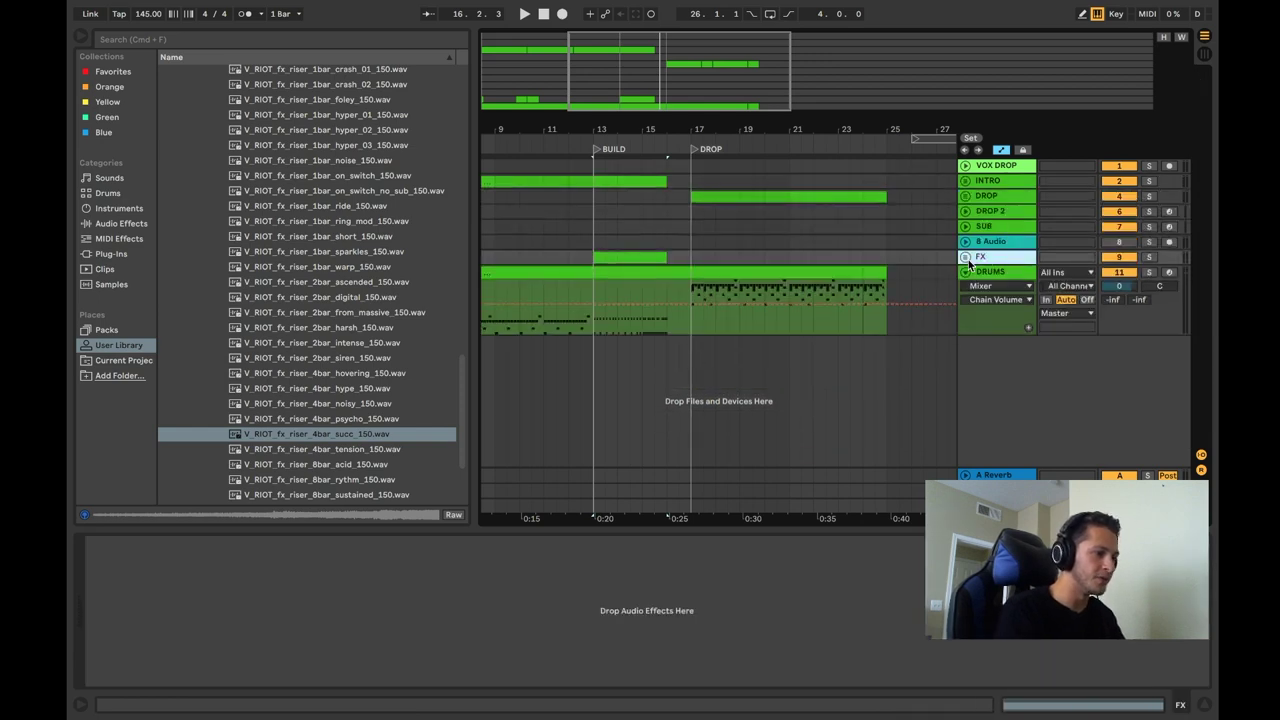
pyautogui.click(966, 258)
pyautogui.click(997, 317)
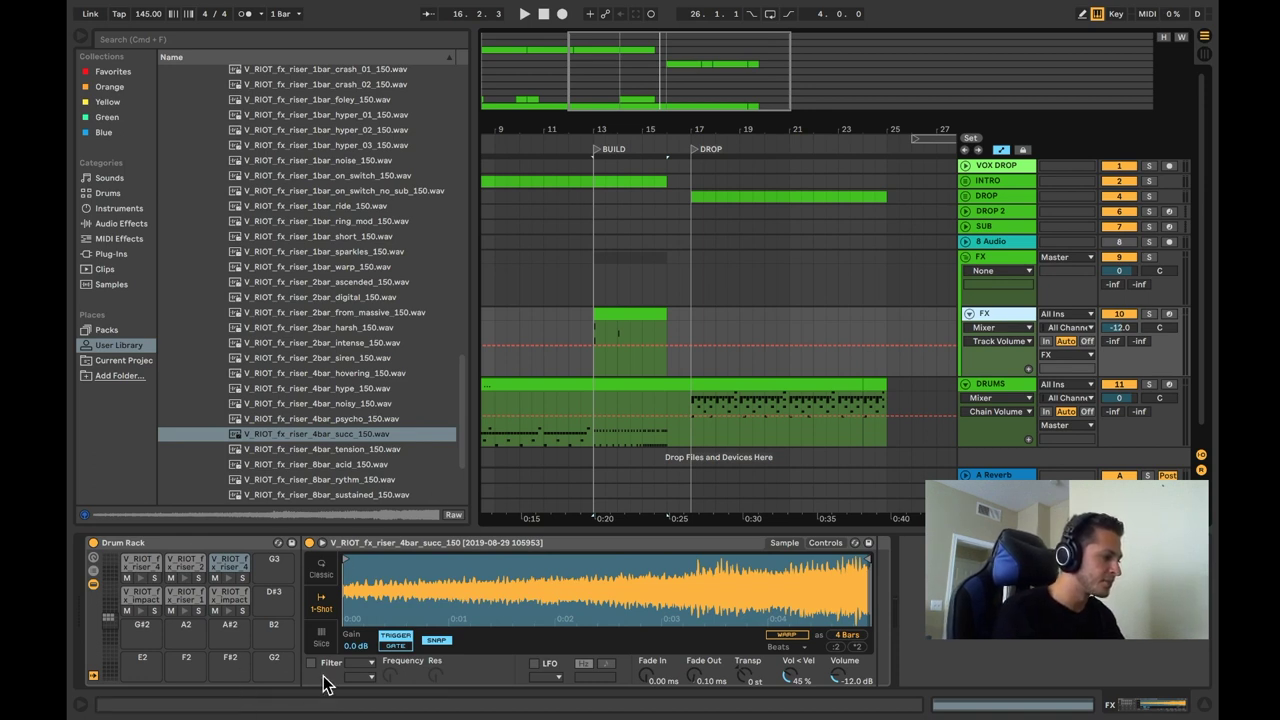
# - Inspect the riser sample in the Drum Rack and zoom out to the whole song
pyautogui.click(110, 638)
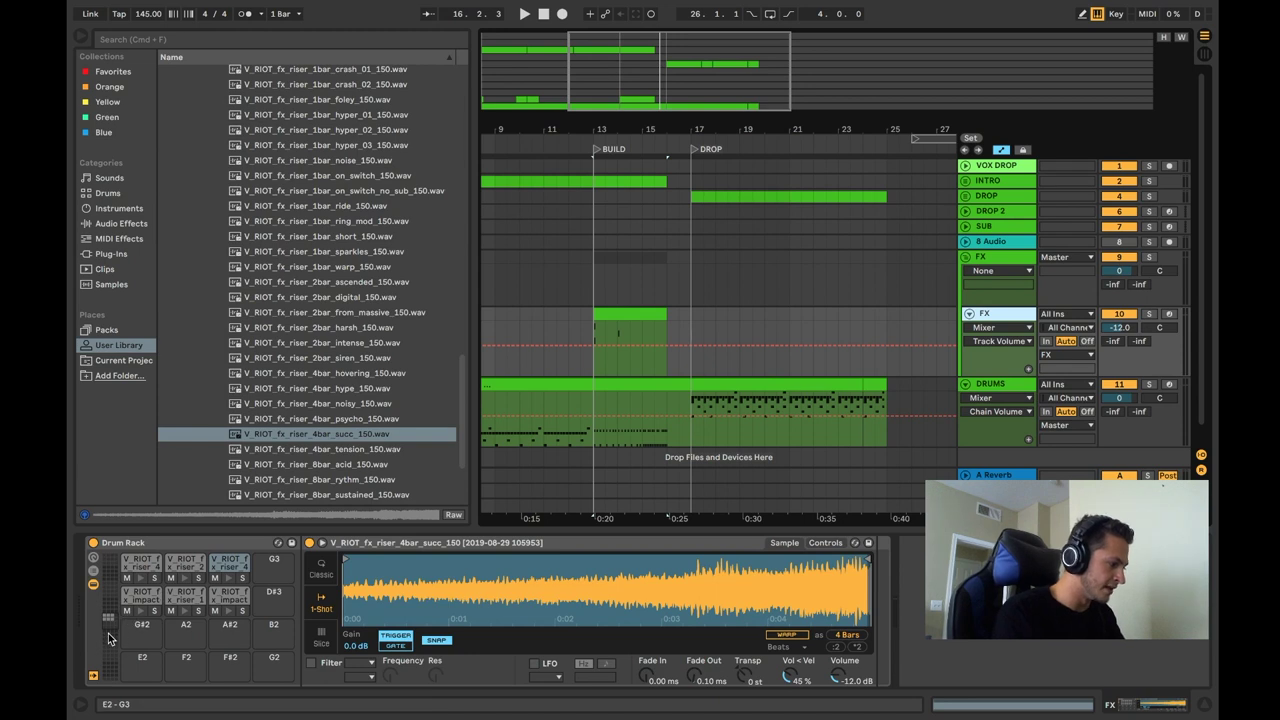
pyautogui.scroll(1, 110, 617)
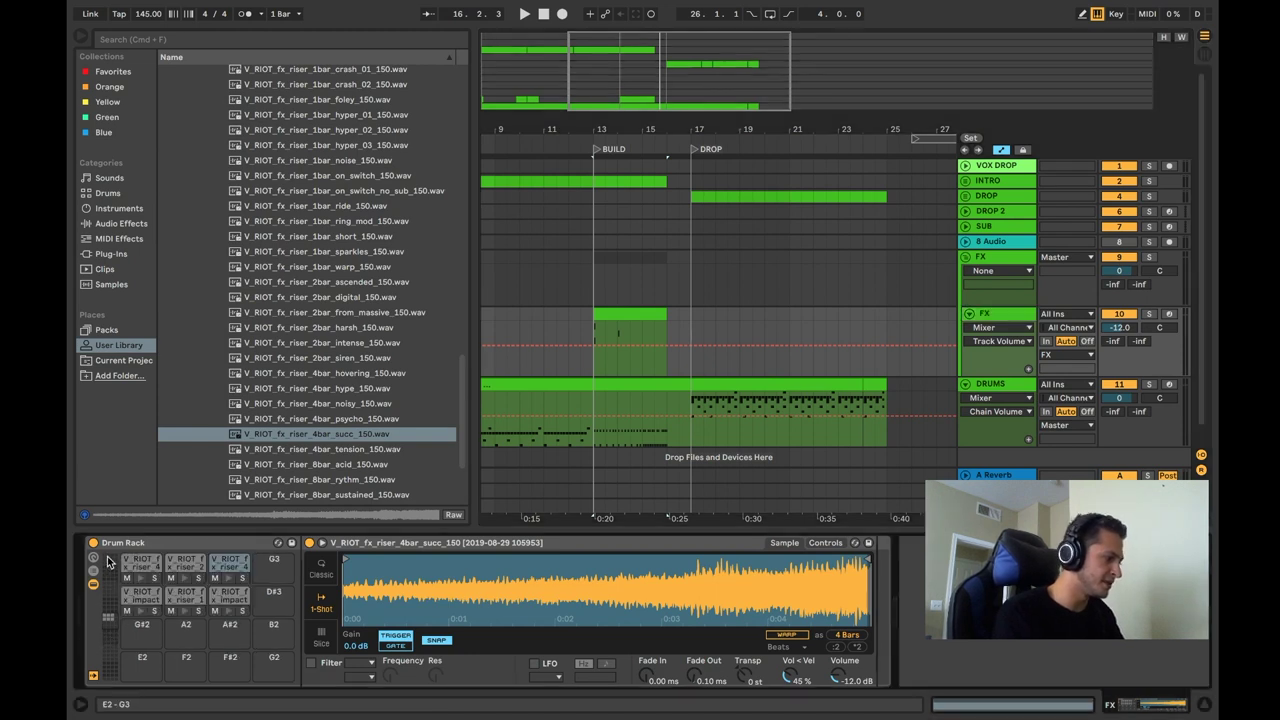
pyautogui.scroll(15, 100, 662)
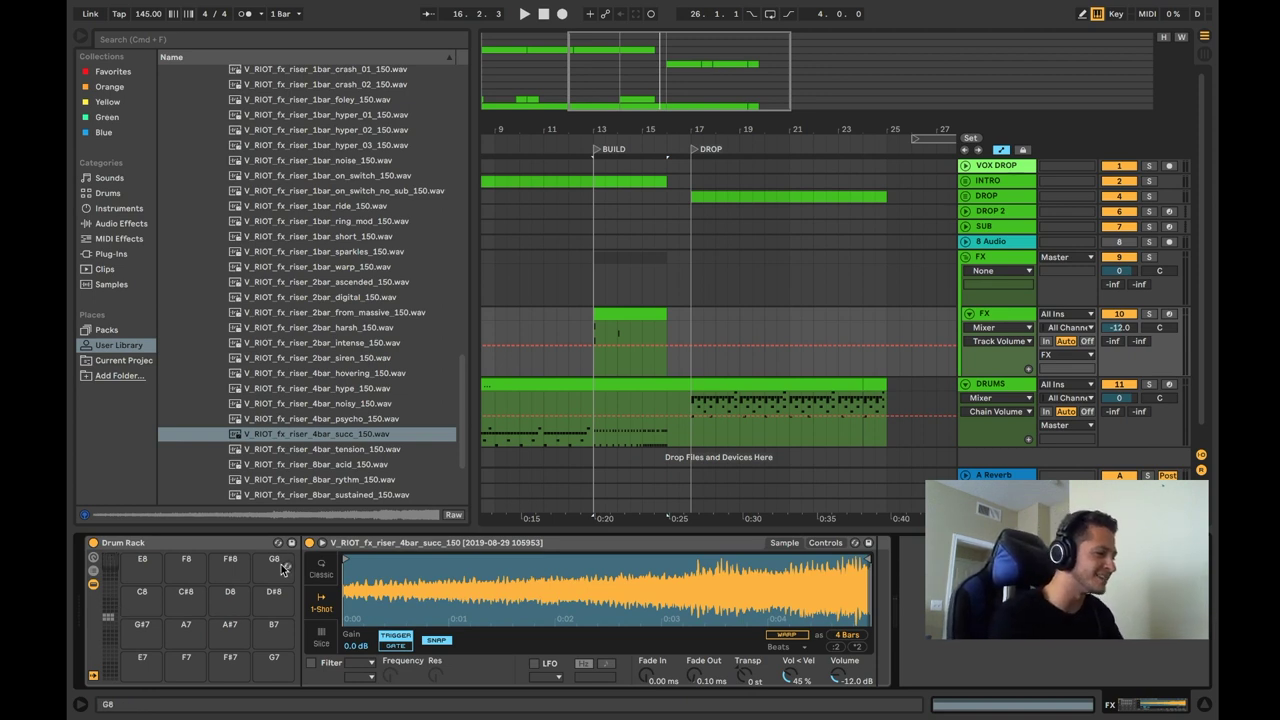
pyautogui.doubleClick(700, 97)
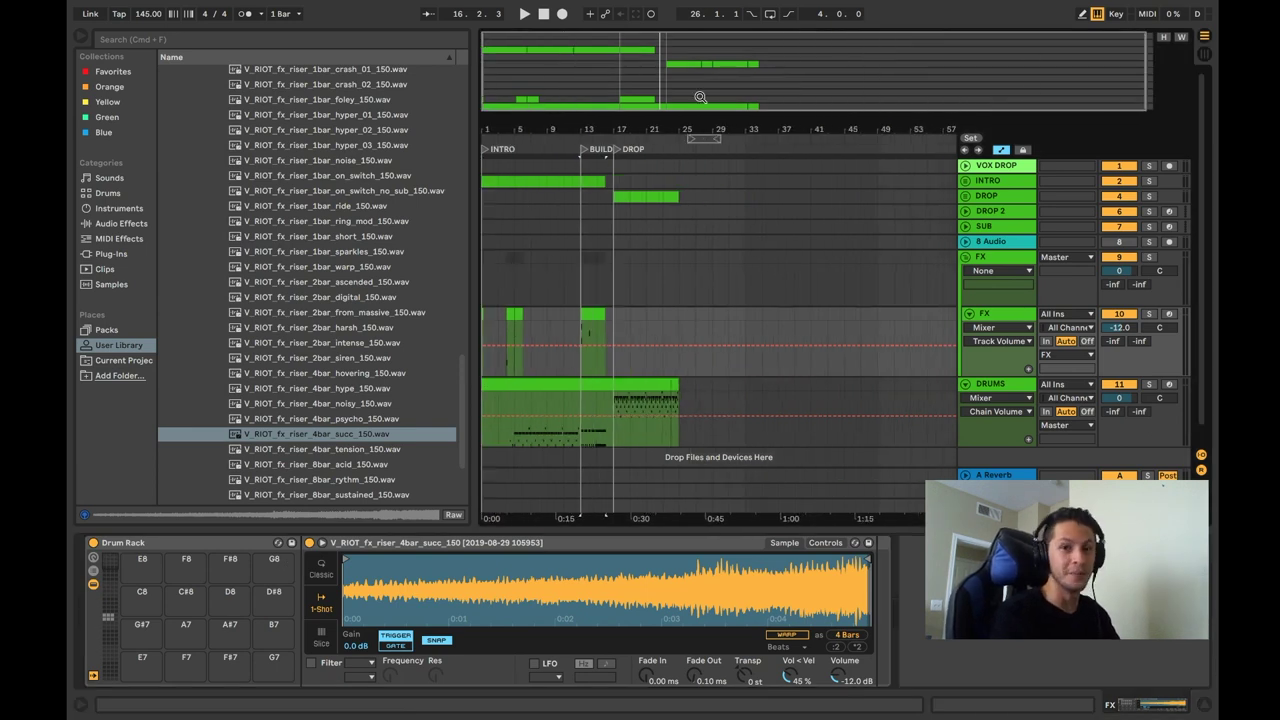
# - Zoom in around bar 13 to show the first 27 bars and reset the position to 1.1.1
pyautogui.click(575, 325)
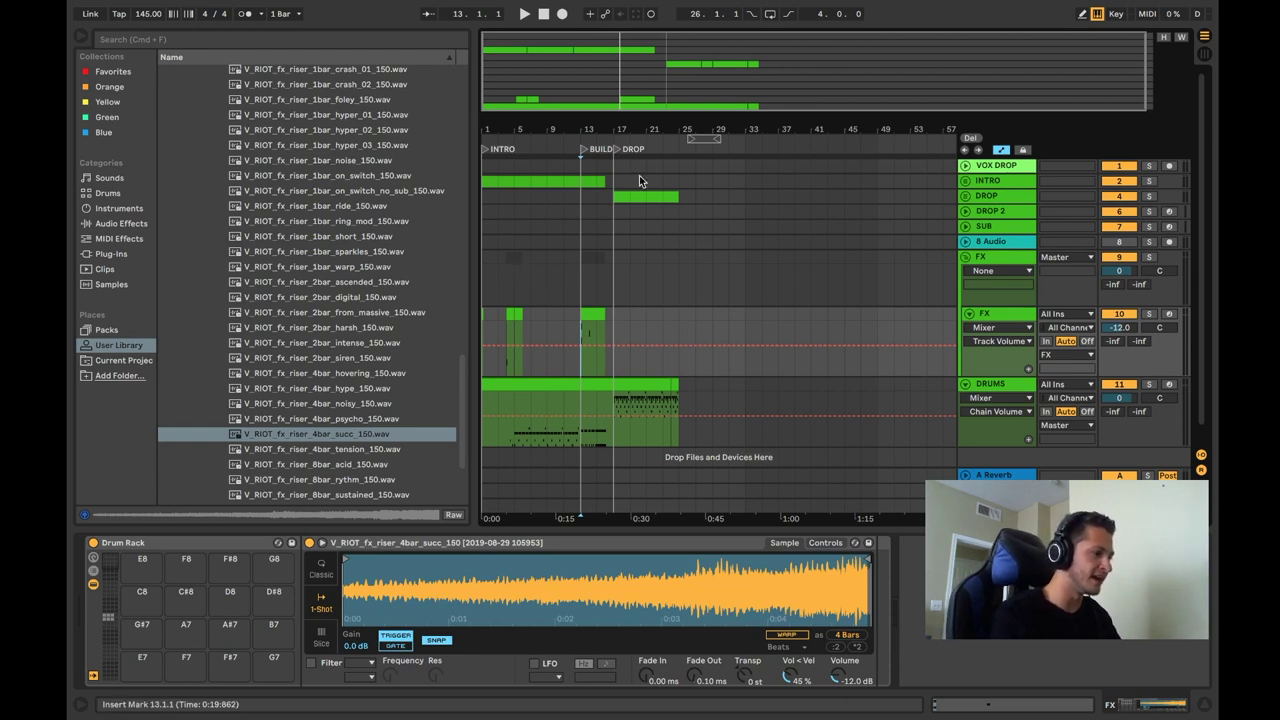
pyautogui.press('+')
pyautogui.press('+')
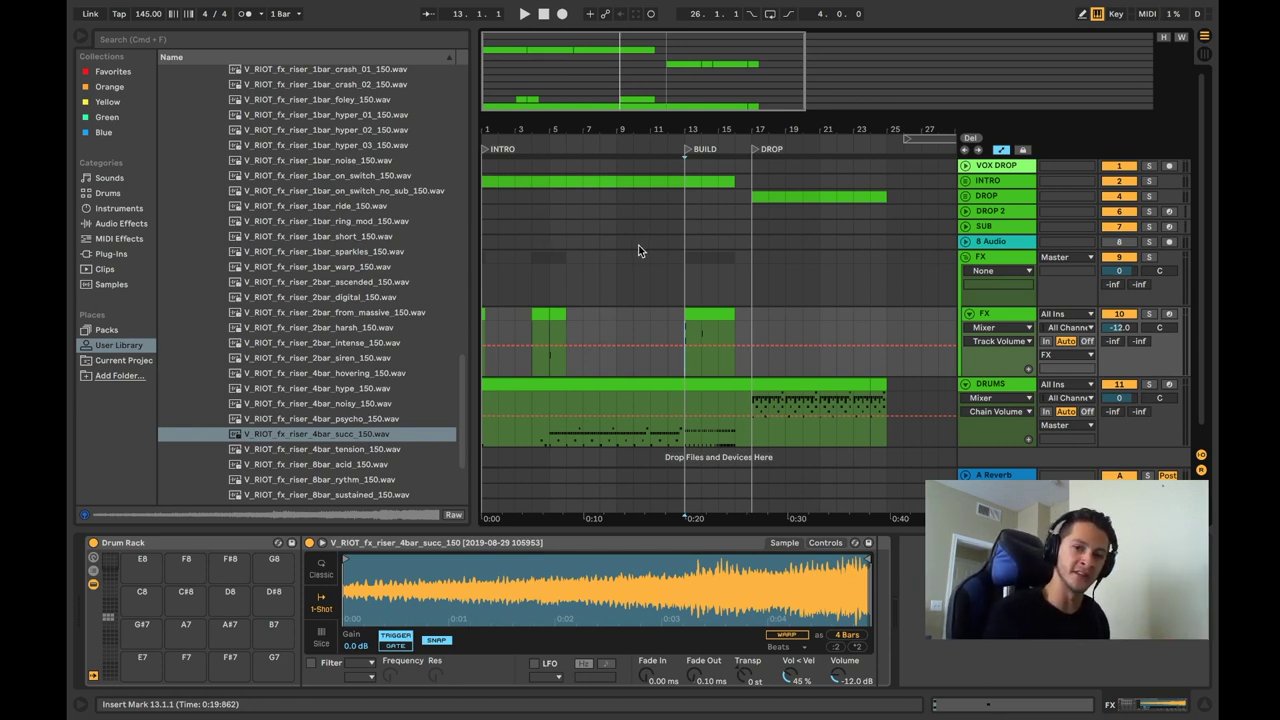
pyautogui.click(546, 13)
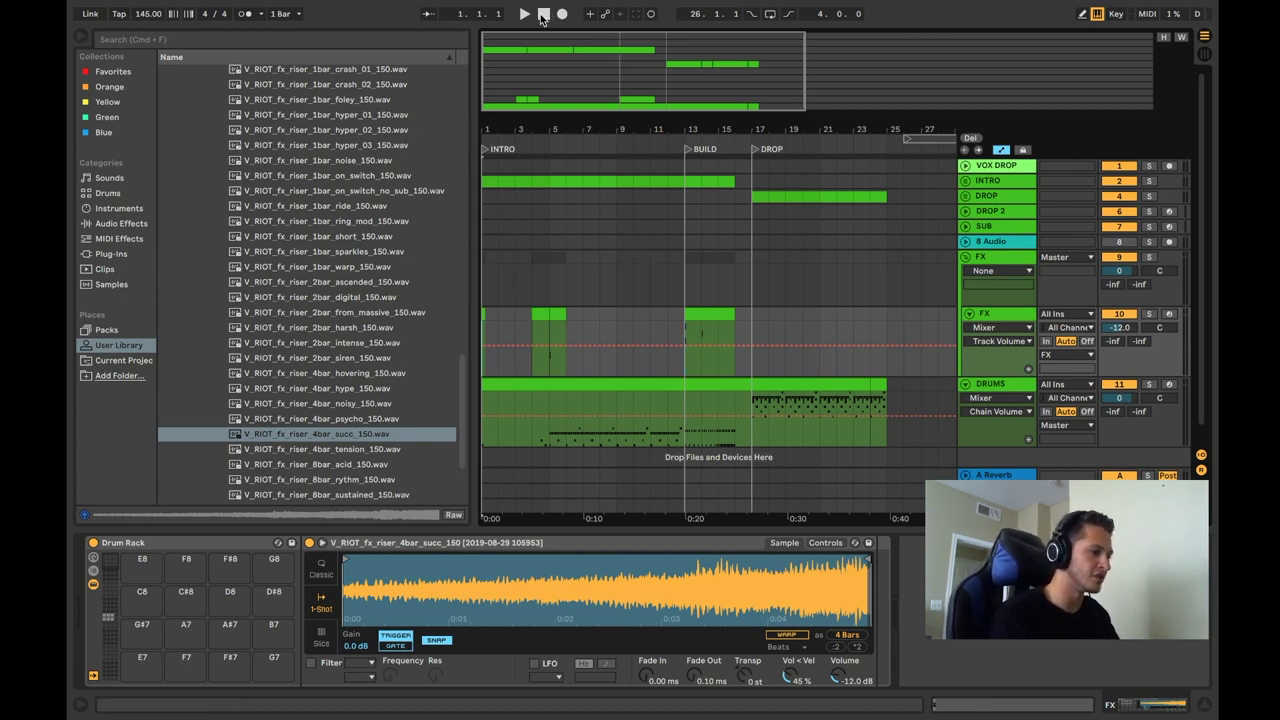
# - Start playback from 1.1.1 to hear the intro, build and FX riser drop
pyautogui.press('space')
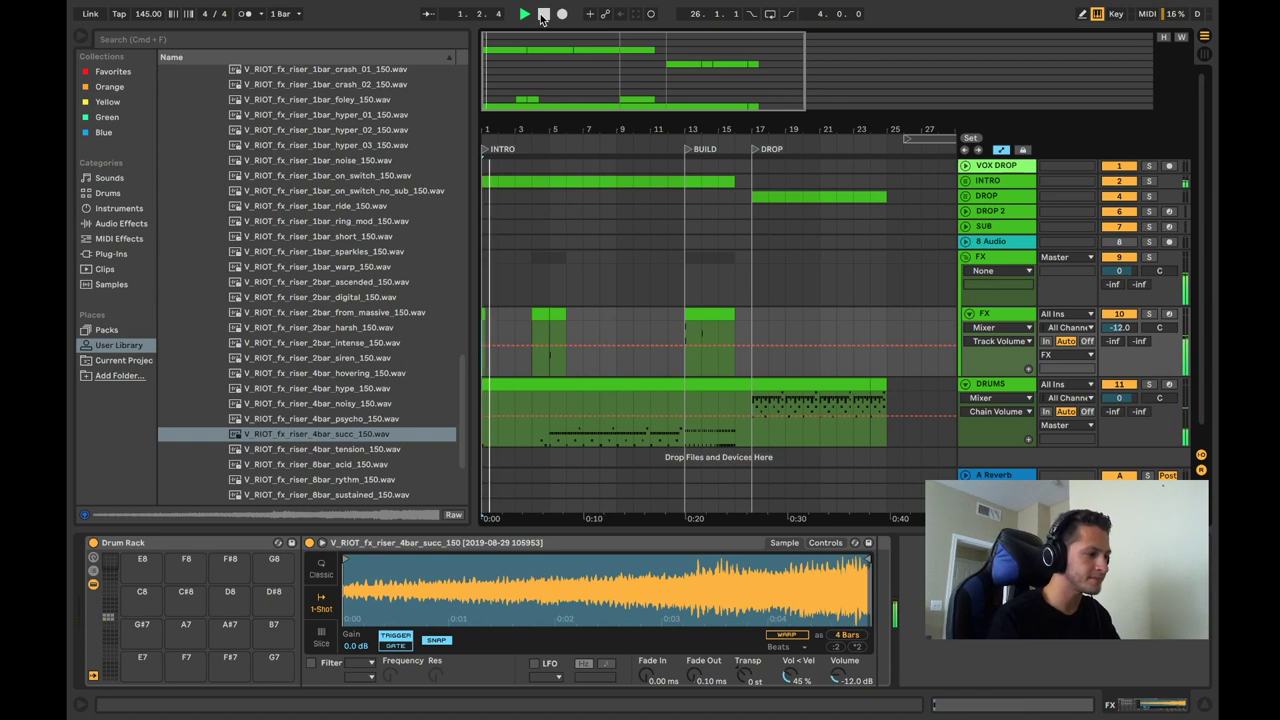